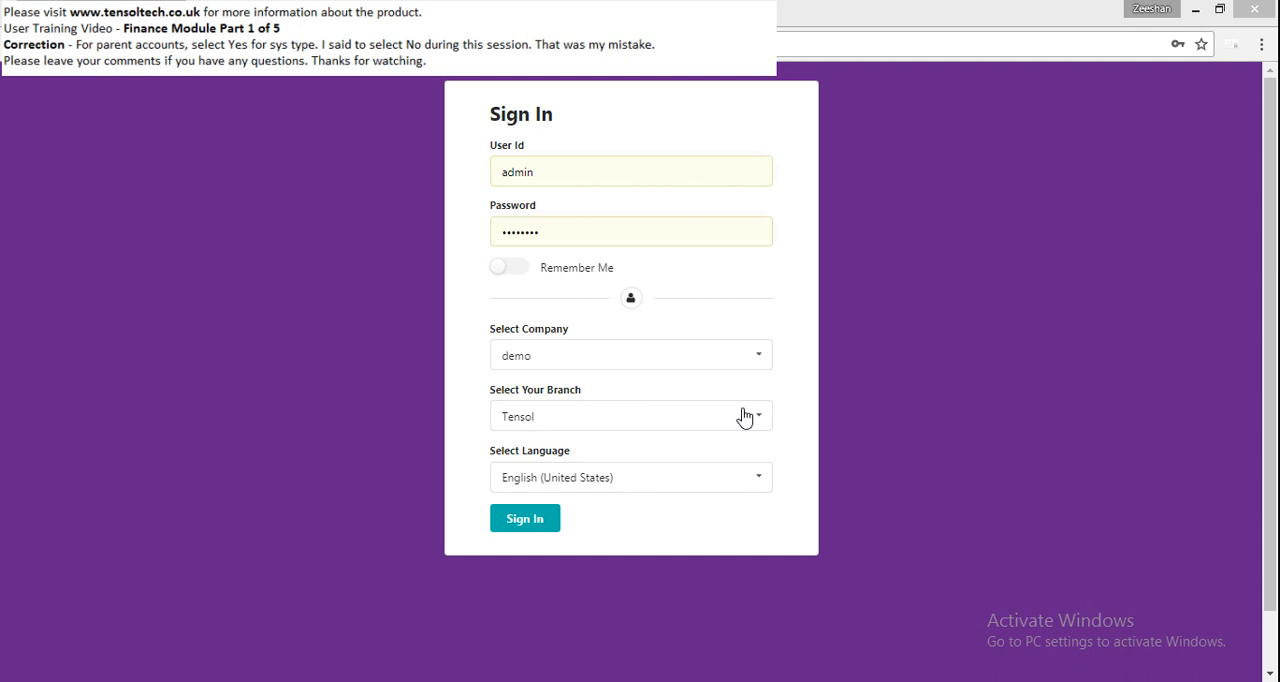
- Sign in to the demo company and open the Back Office frequency and fiscal year management list
key(Return)
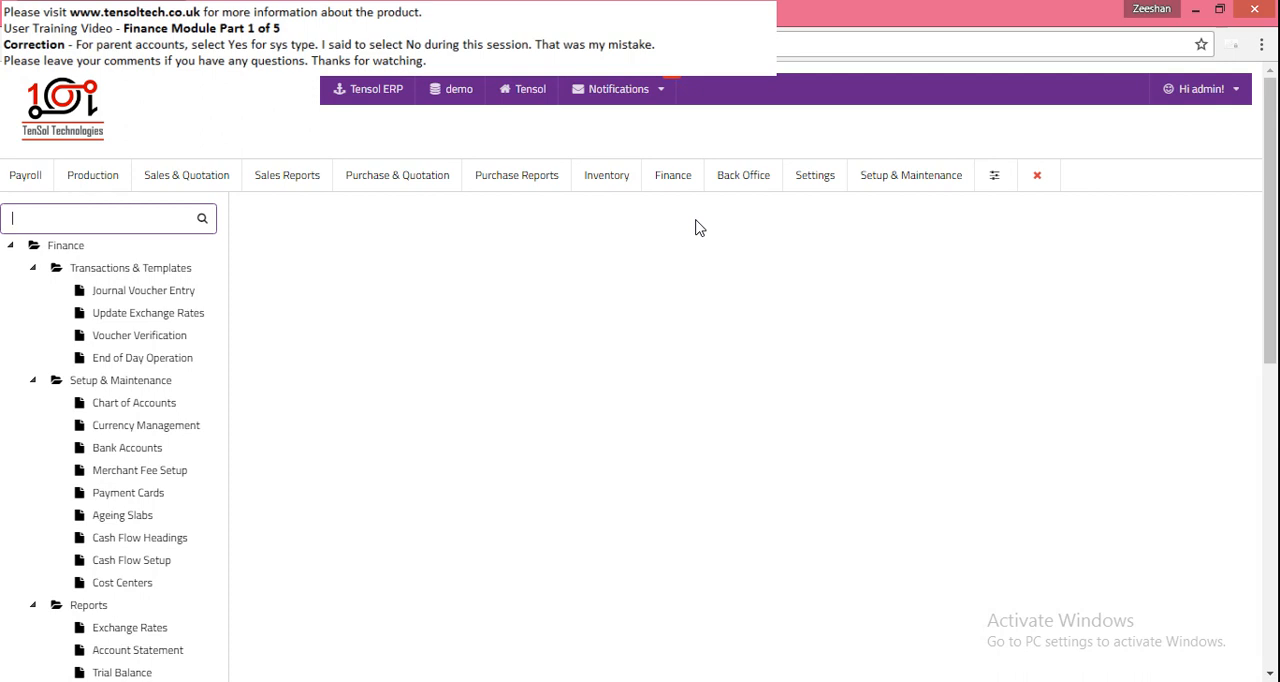
click(903, 193)
click(750, 190)
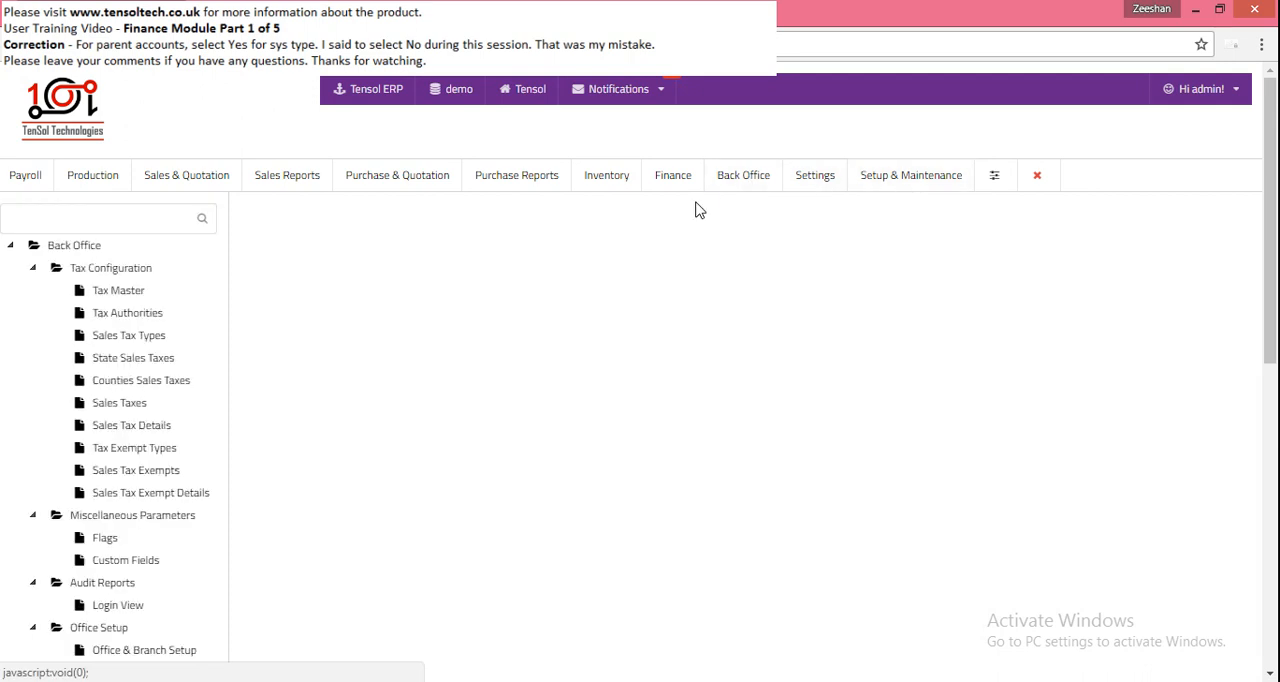
scroll(698, 209, down, 3)
scroll(698, 209, down, 4)
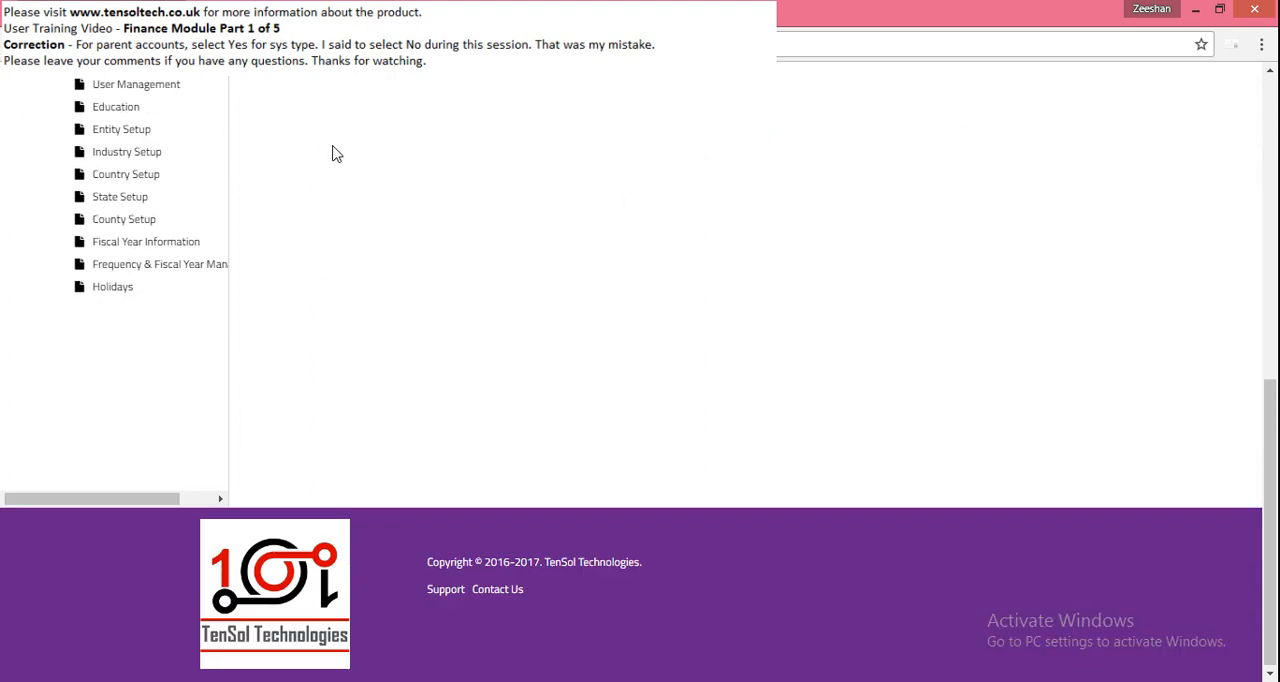
click(166, 266)
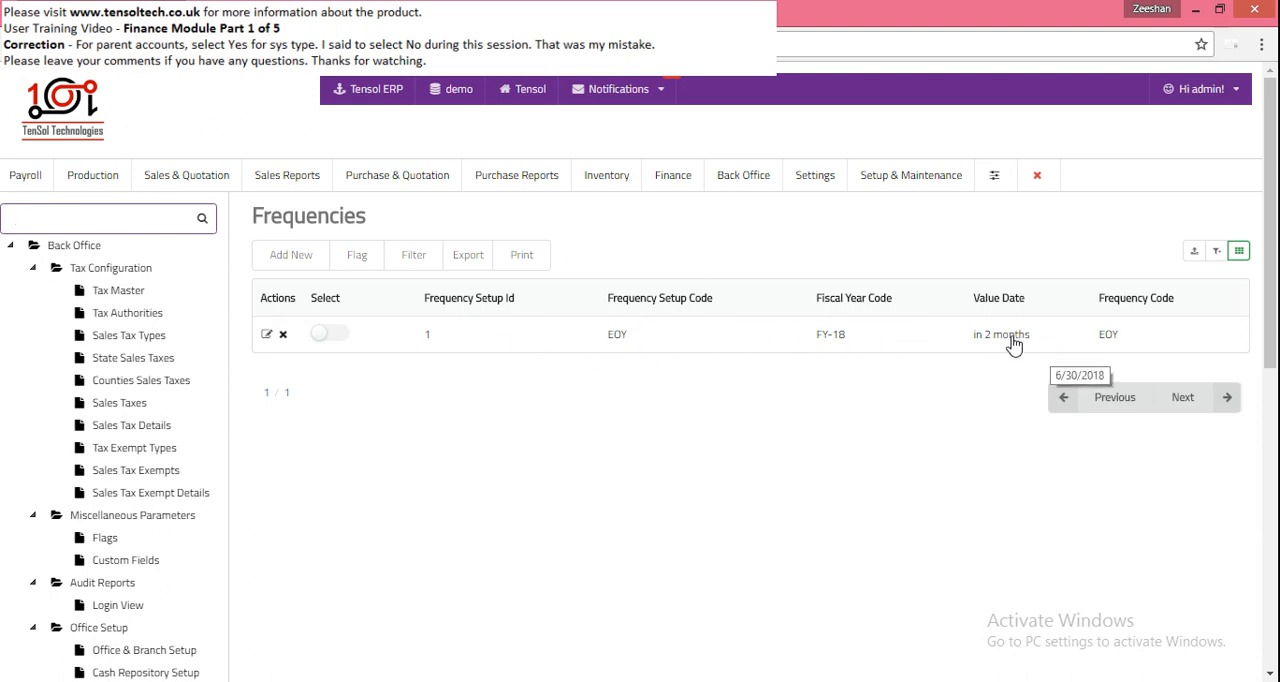
- Open the EOY frequency record, review its fiscal year and frequency options, and leave it without saving
click(266, 335)
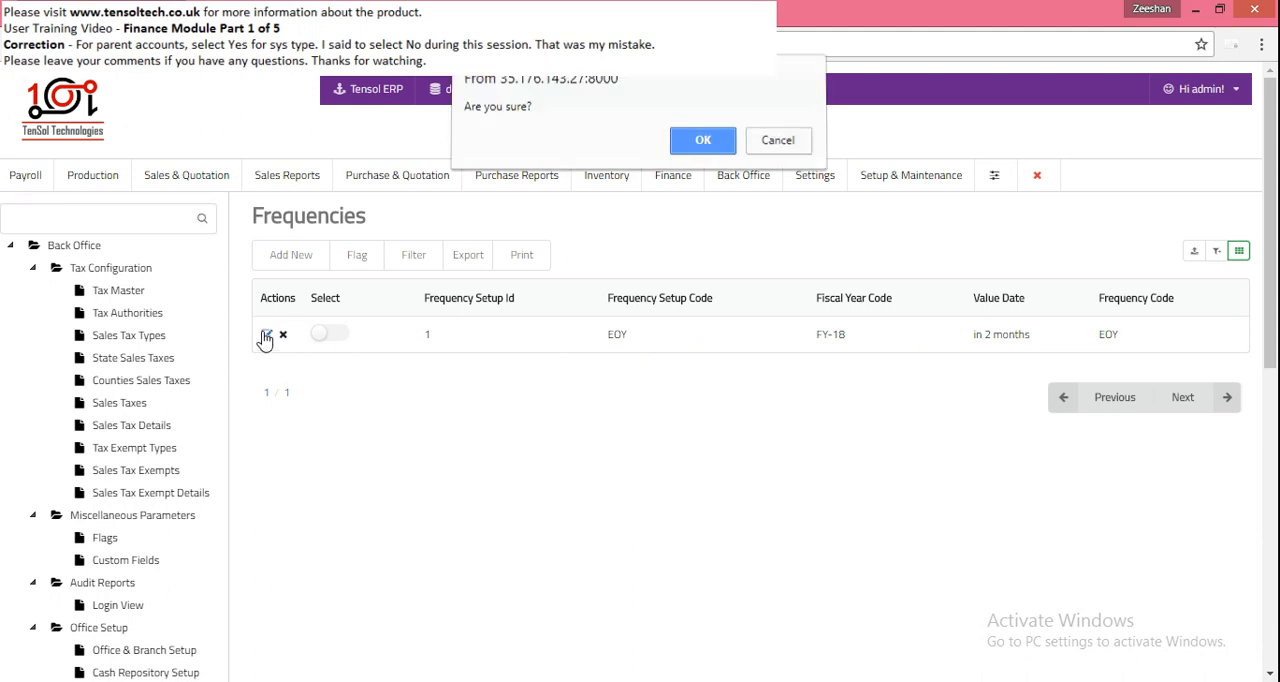
click(703, 140)
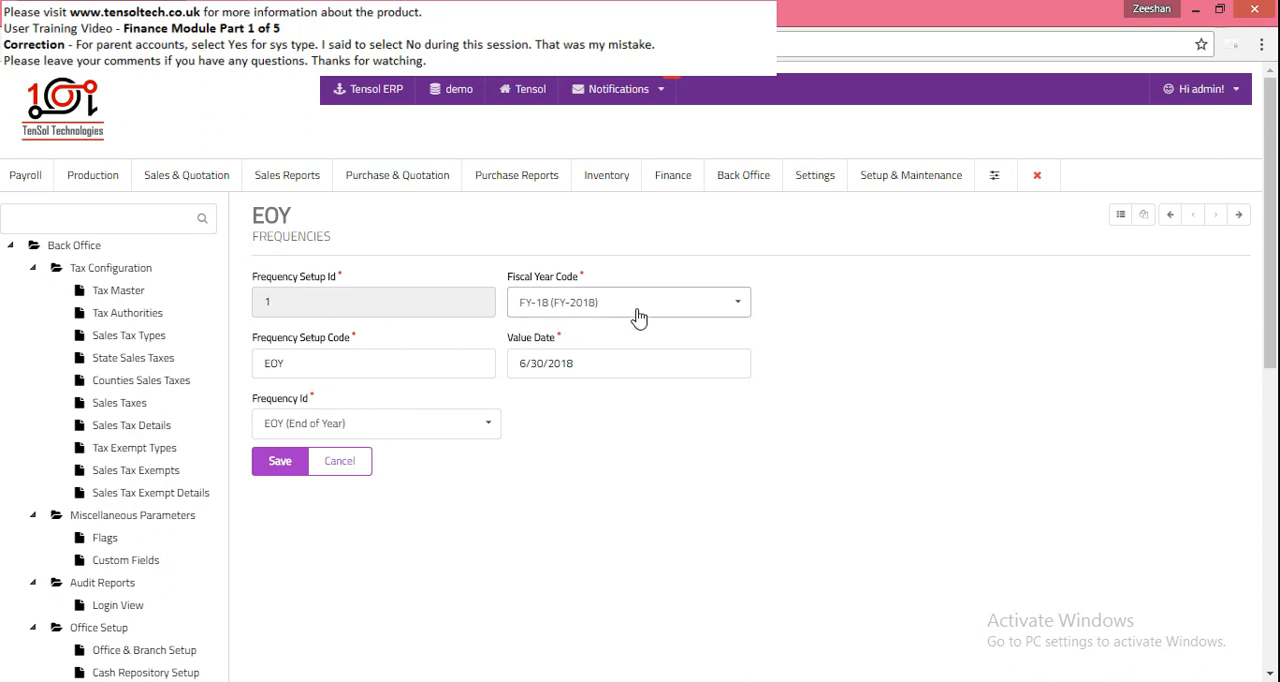
click(731, 312)
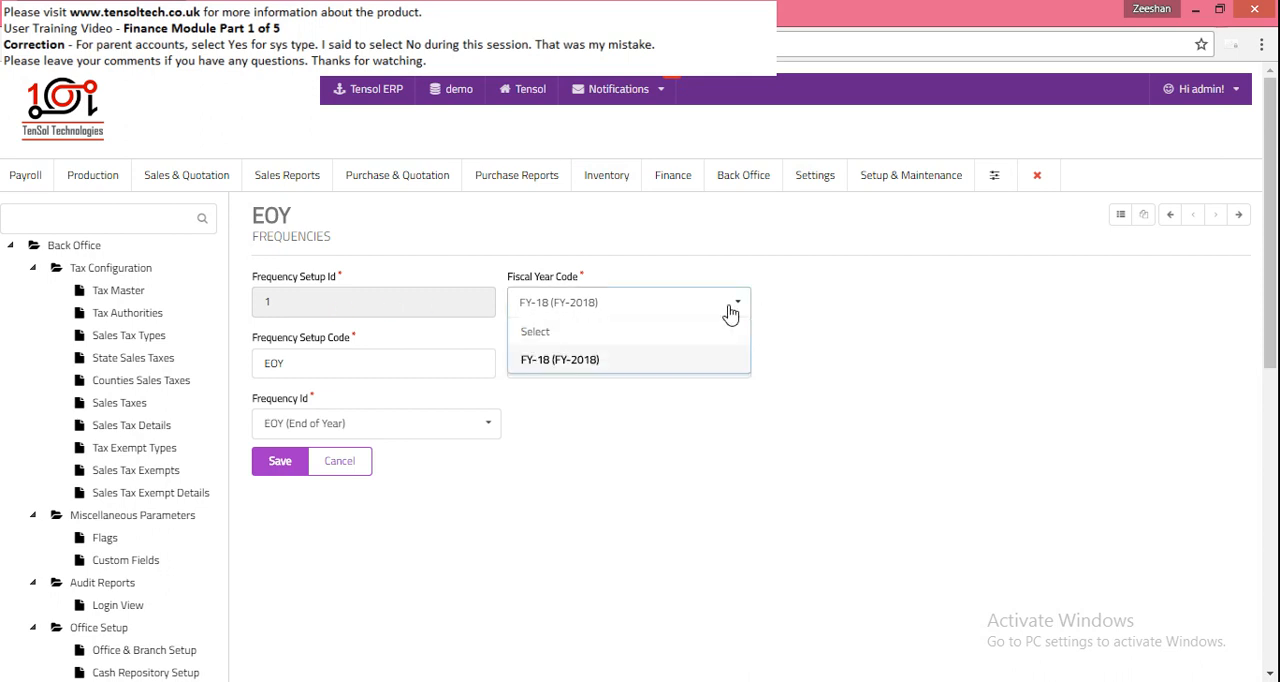
click(731, 313)
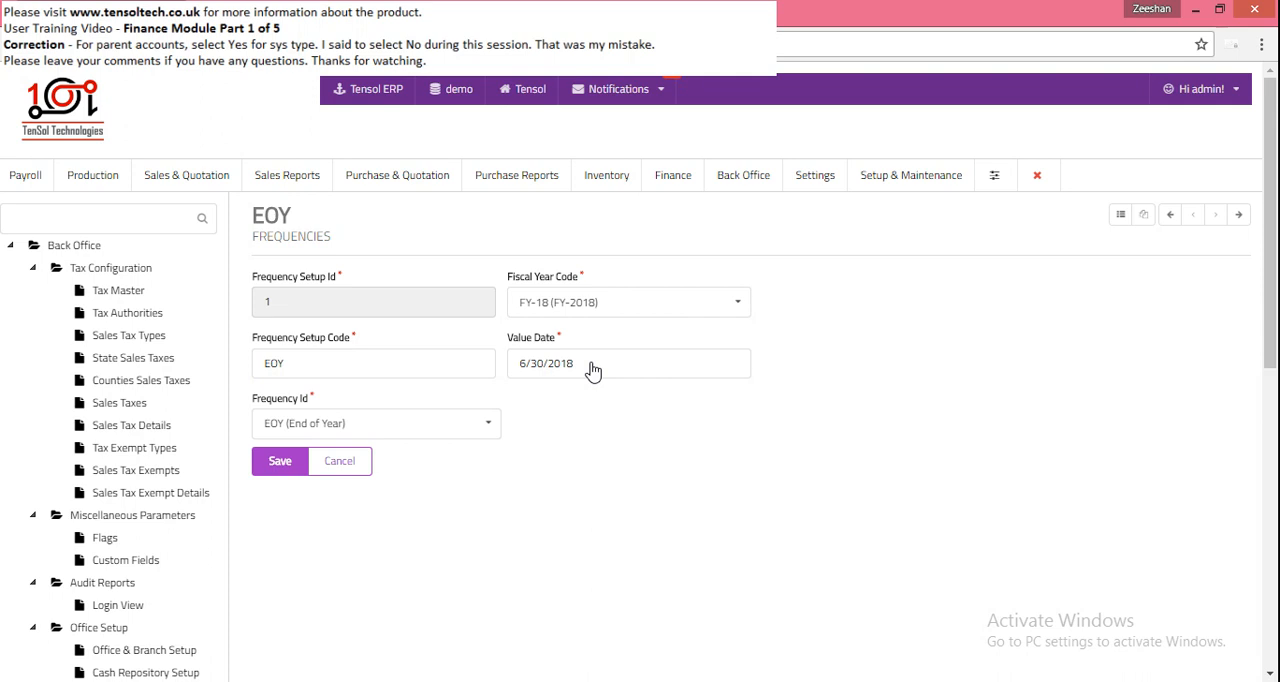
click(490, 430)
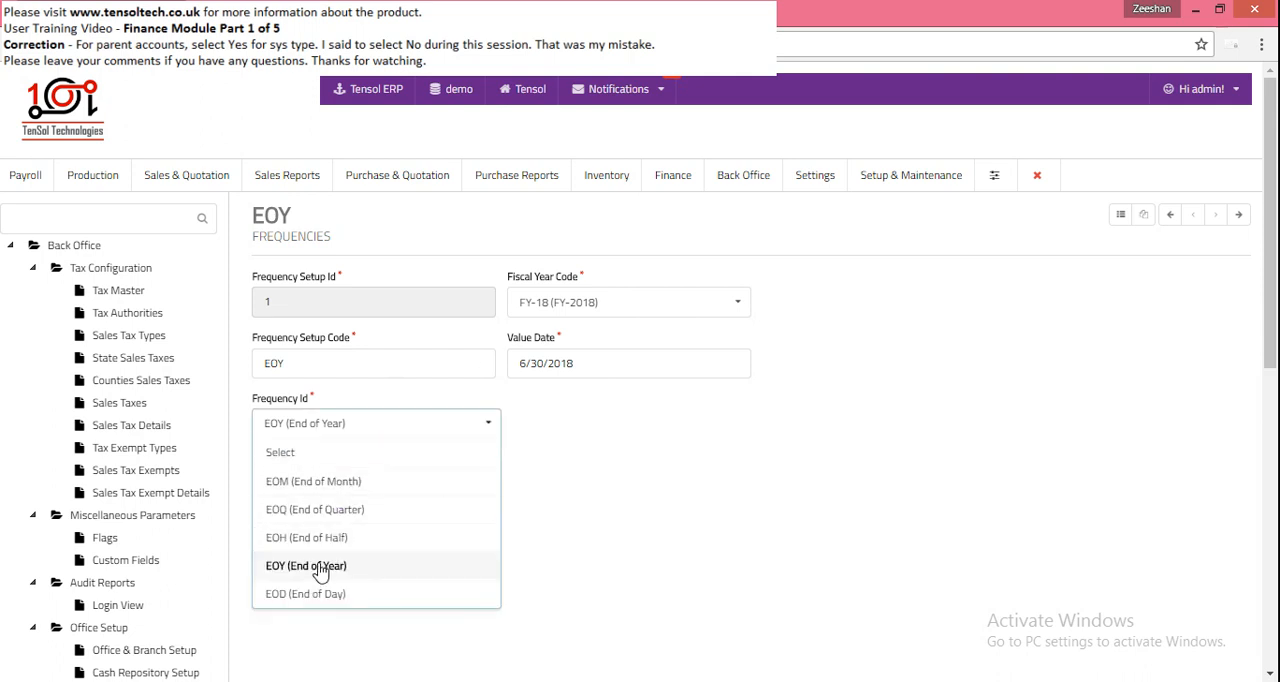
click(613, 560)
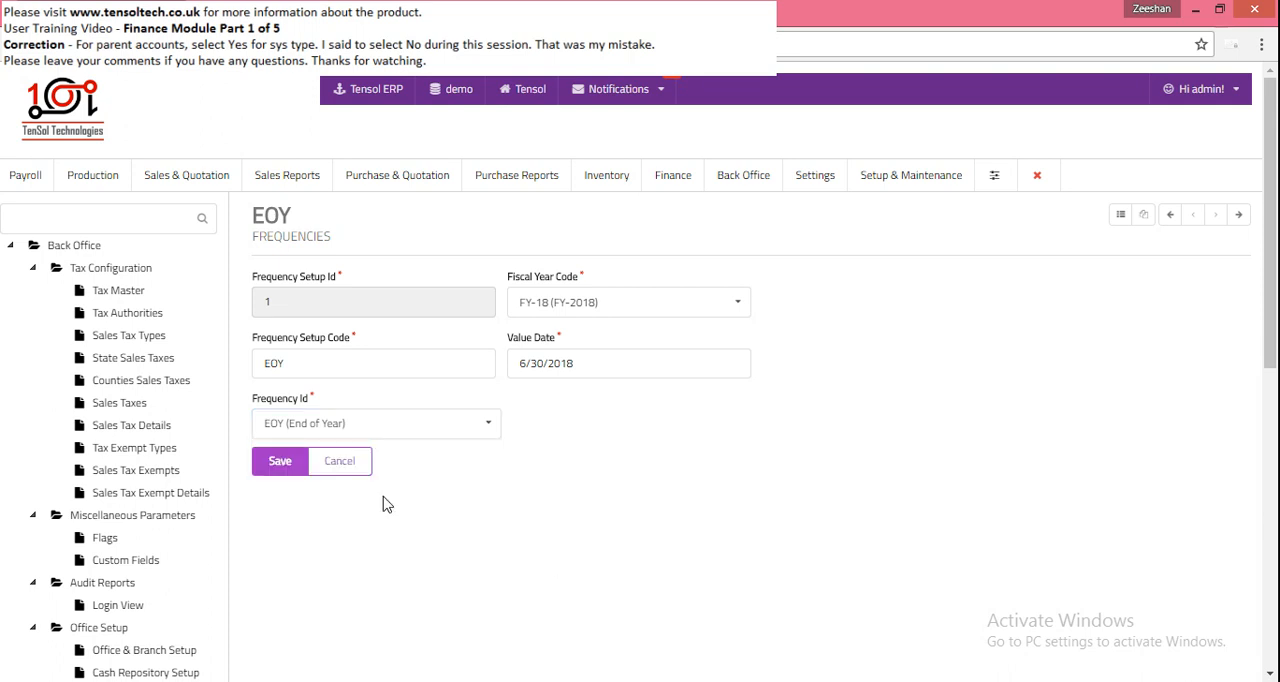
click(344, 462)
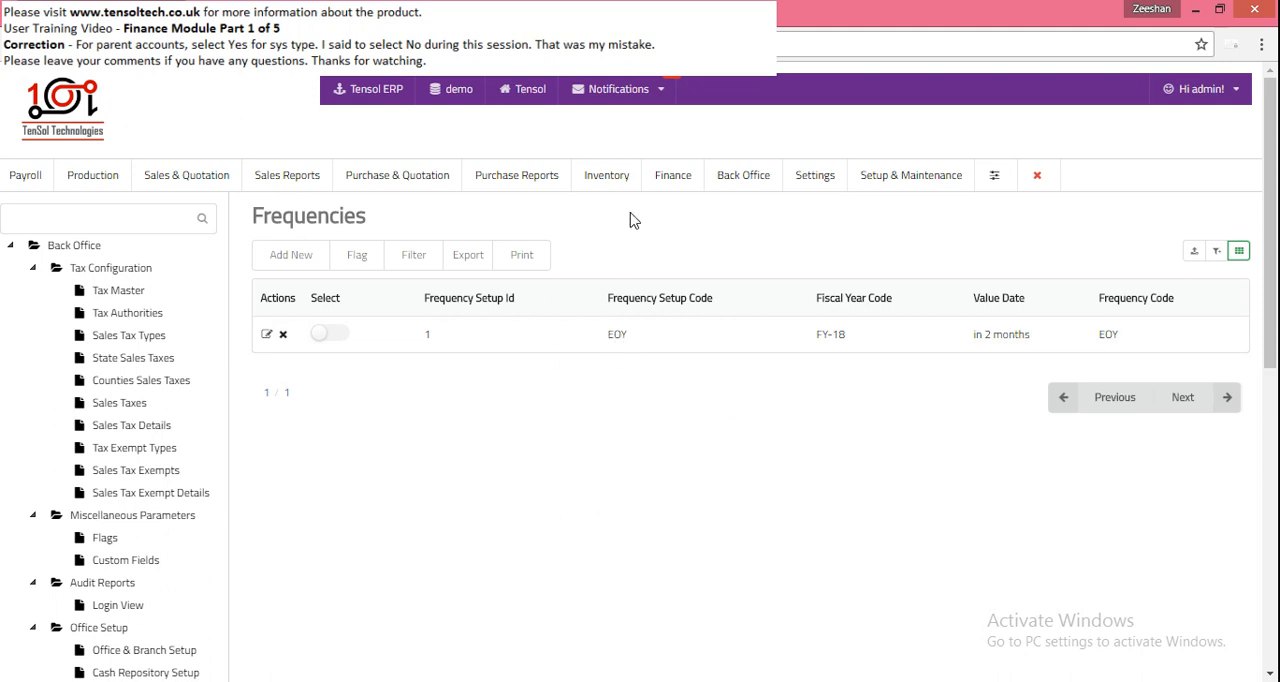
- Display the Finance module's functions, and switch to the Word document containing the sample chart of accounts
click(674, 180)
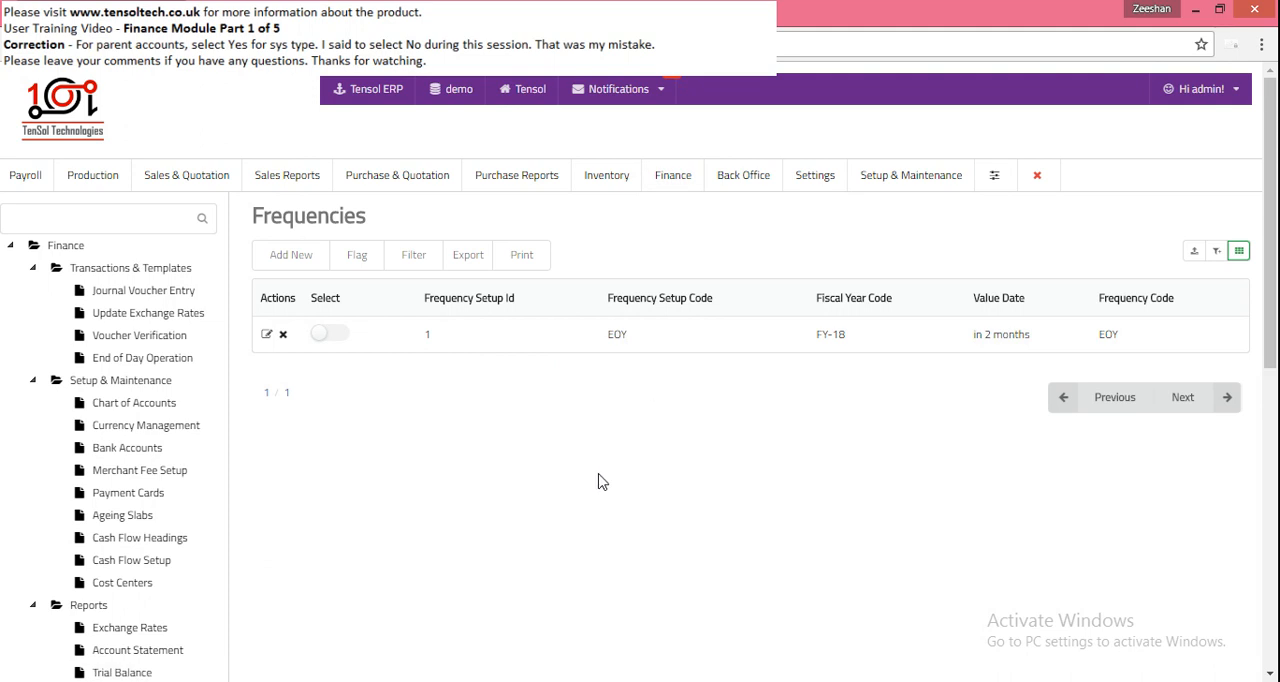
scroll(600, 481, down, 1)
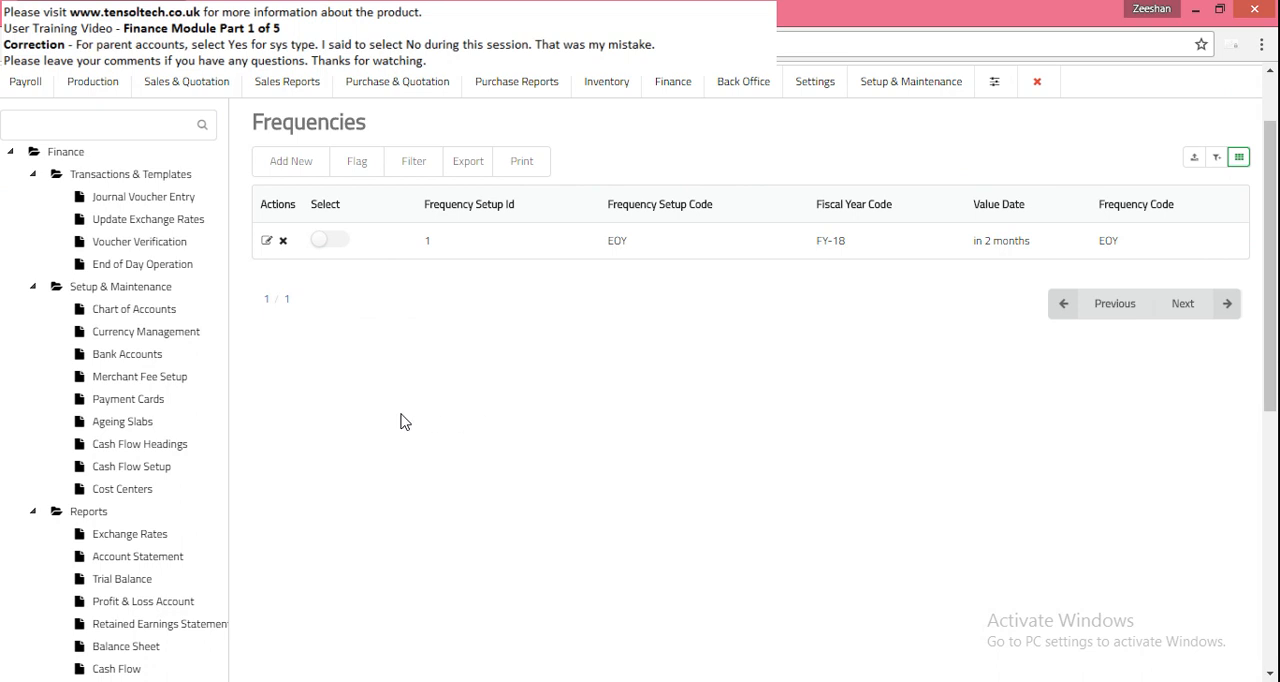
key(alt+Tab)
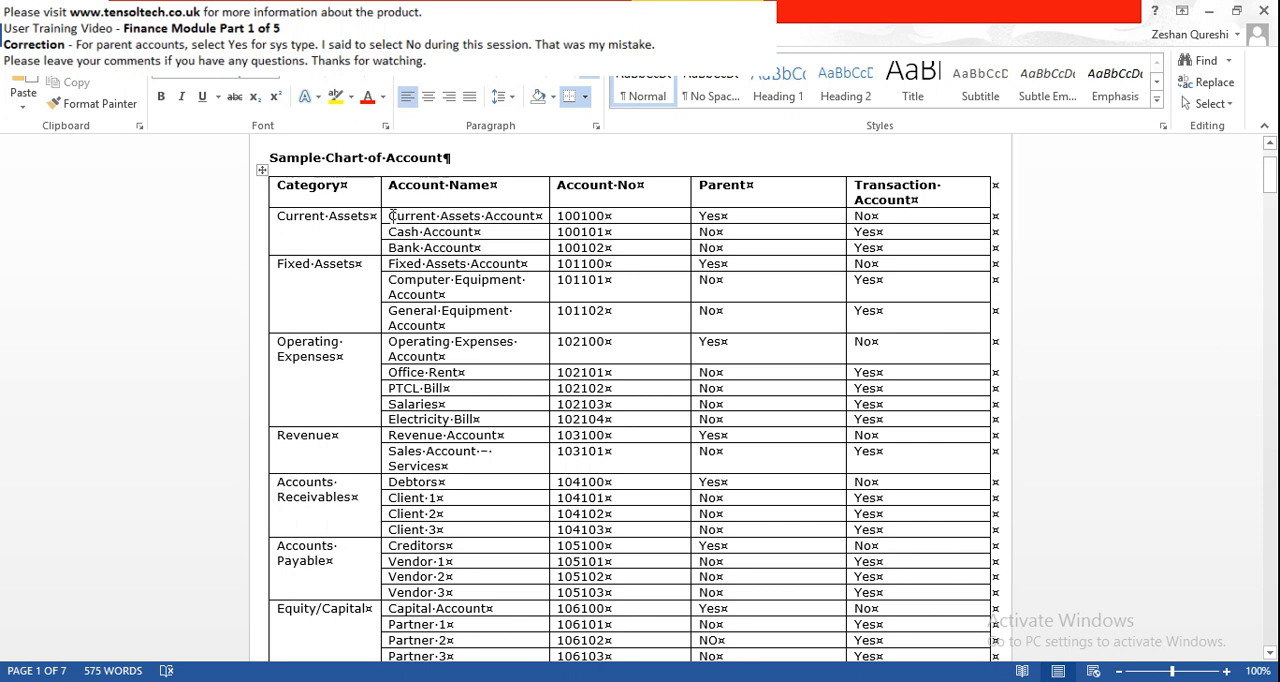
- Examine the Current Assets and Fixed Assets rows for how parent and child account numbers are structured
drag(390, 216, 900, 216)
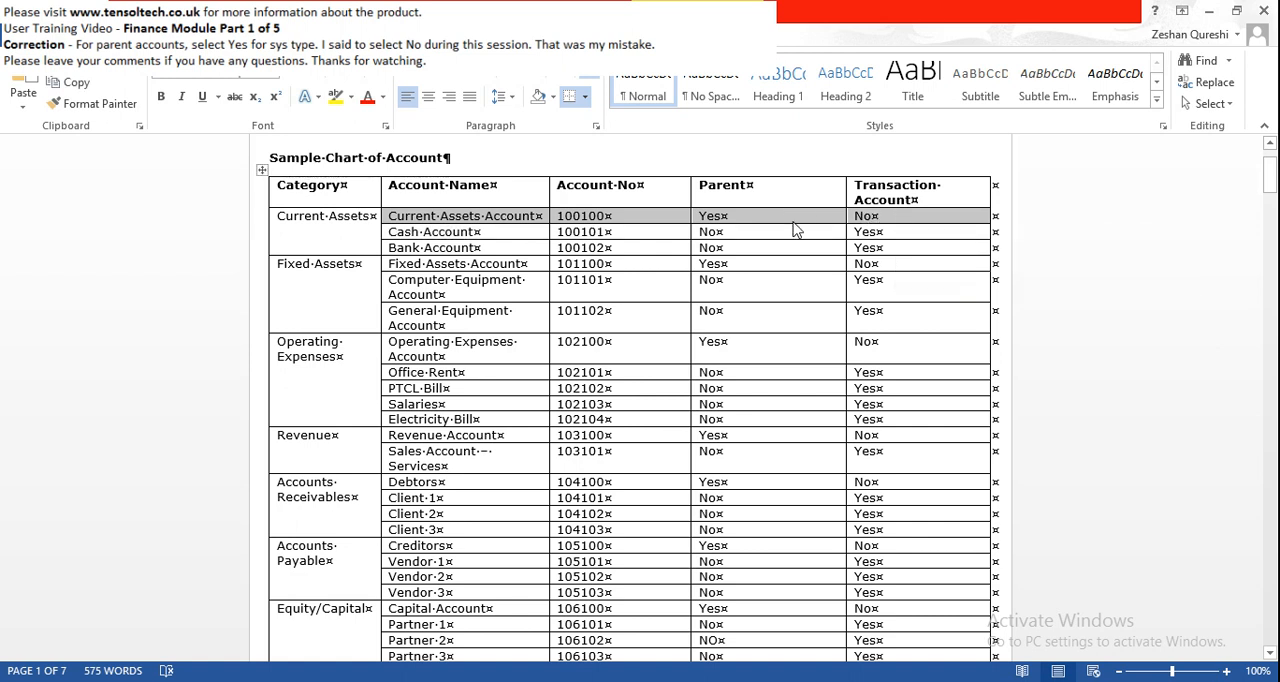
click(576, 227)
drag(557, 222, 605, 215)
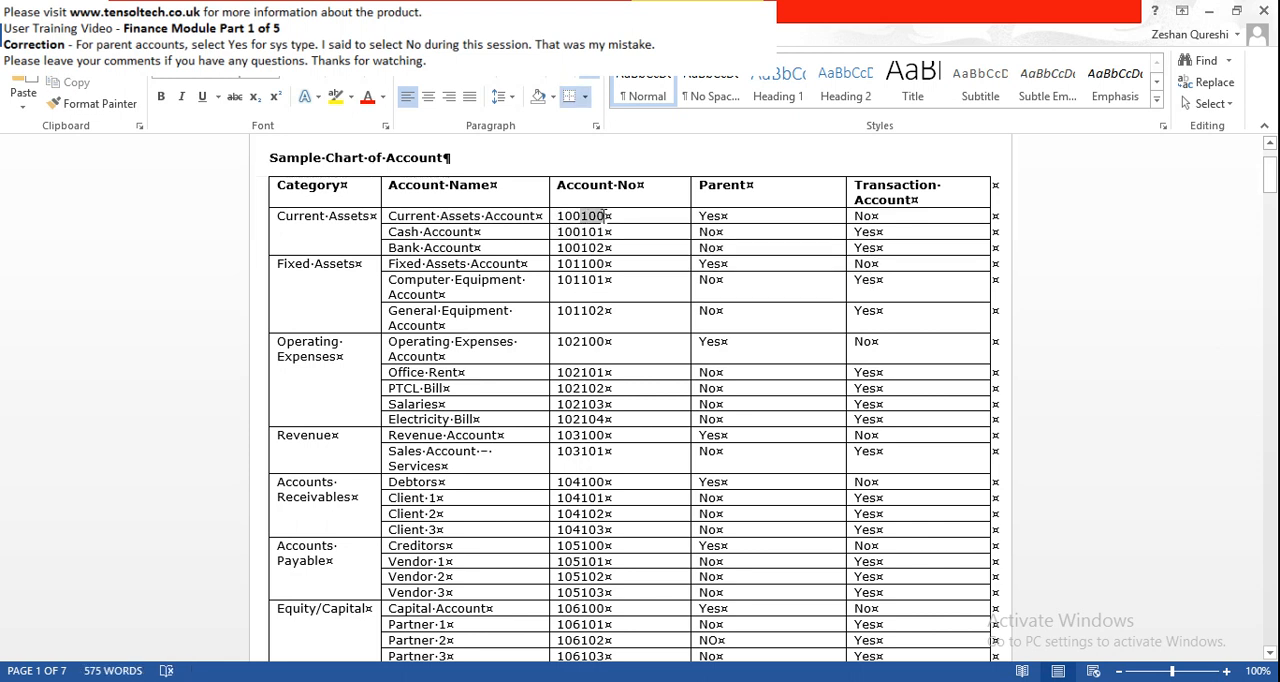
click(577, 232)
drag(608, 232, 606, 248)
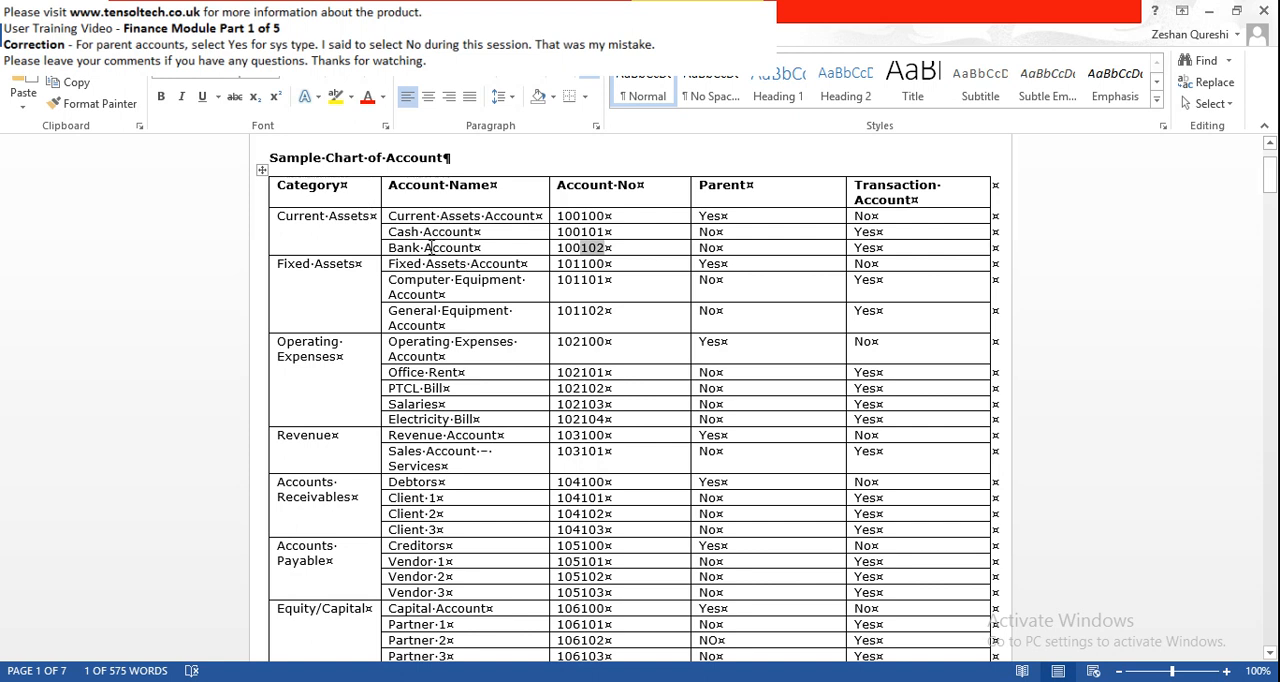
click(363, 266)
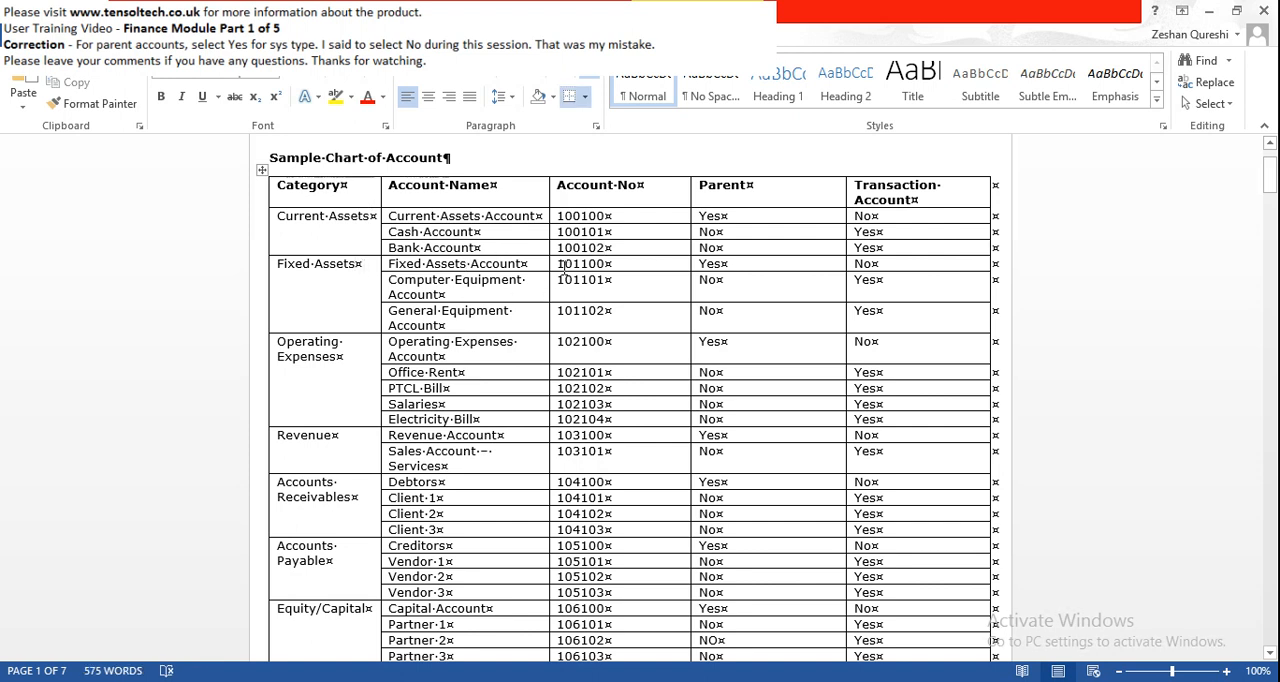
drag(558, 264, 581, 265)
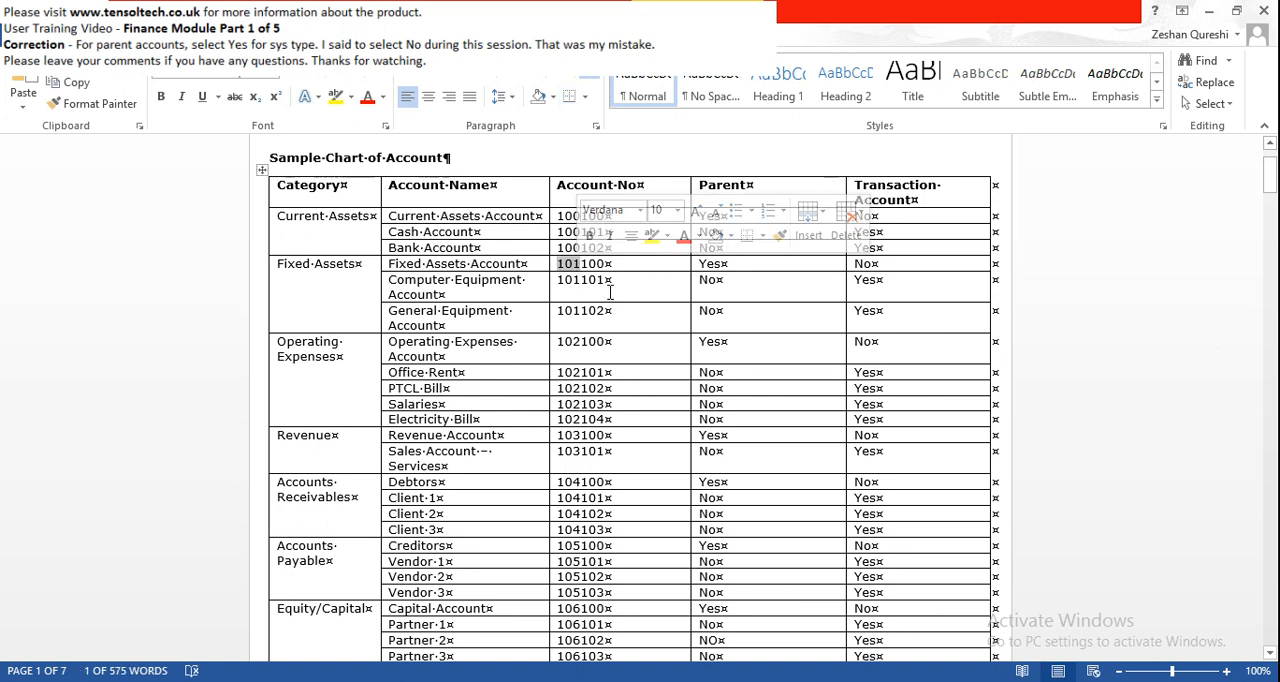
click(607, 265)
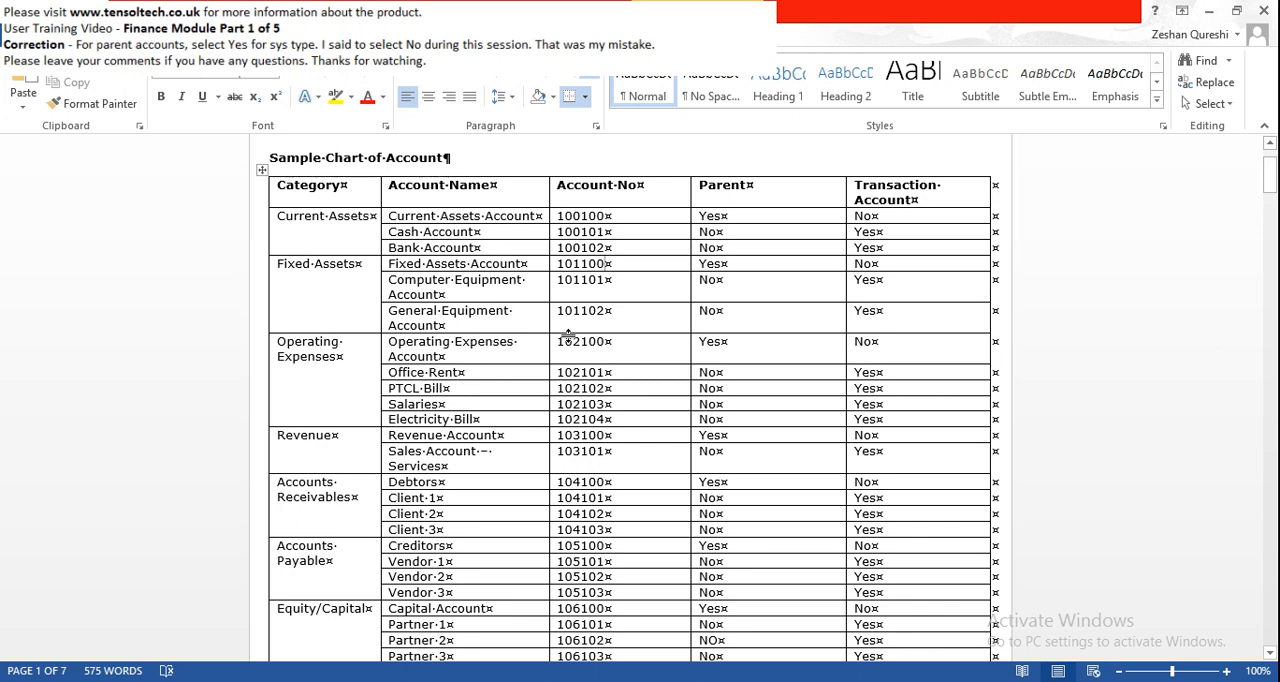
- Review the remaining sample account categories, from operating expenses and revenue through receivables, payables and equity
scroll(516, 406, down, 2)
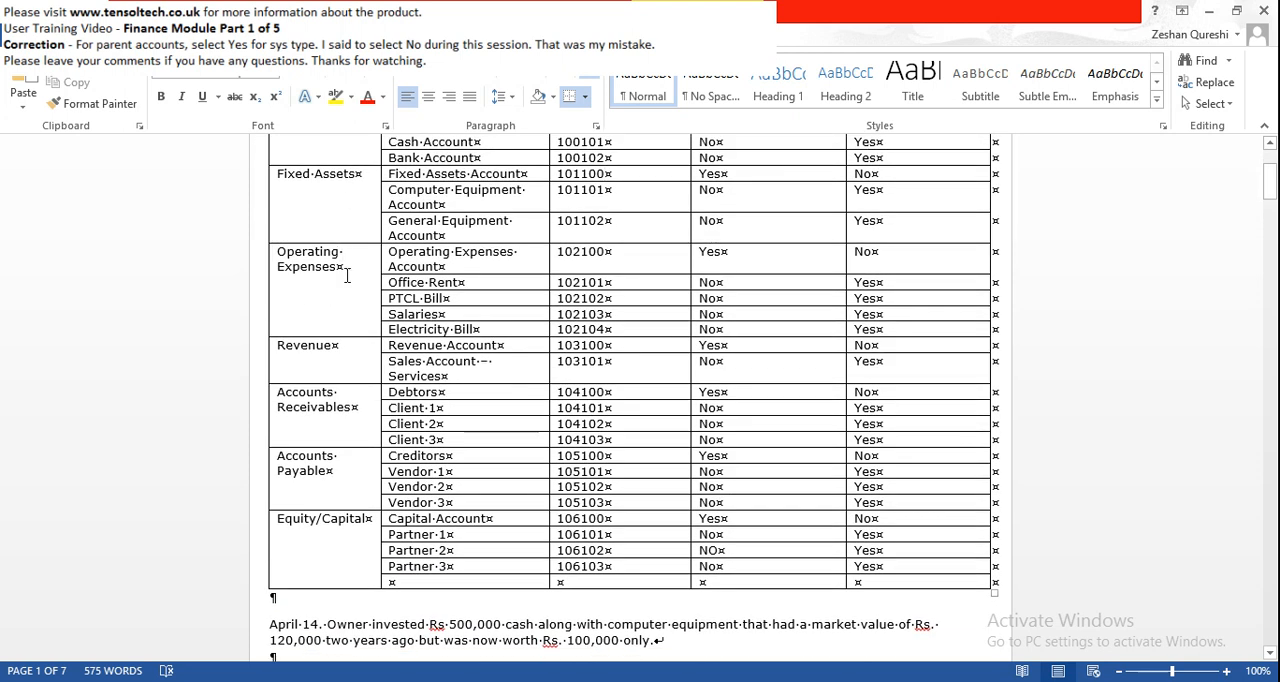
click(350, 352)
click(356, 399)
click(614, 424)
scroll(583, 447, down, 1)
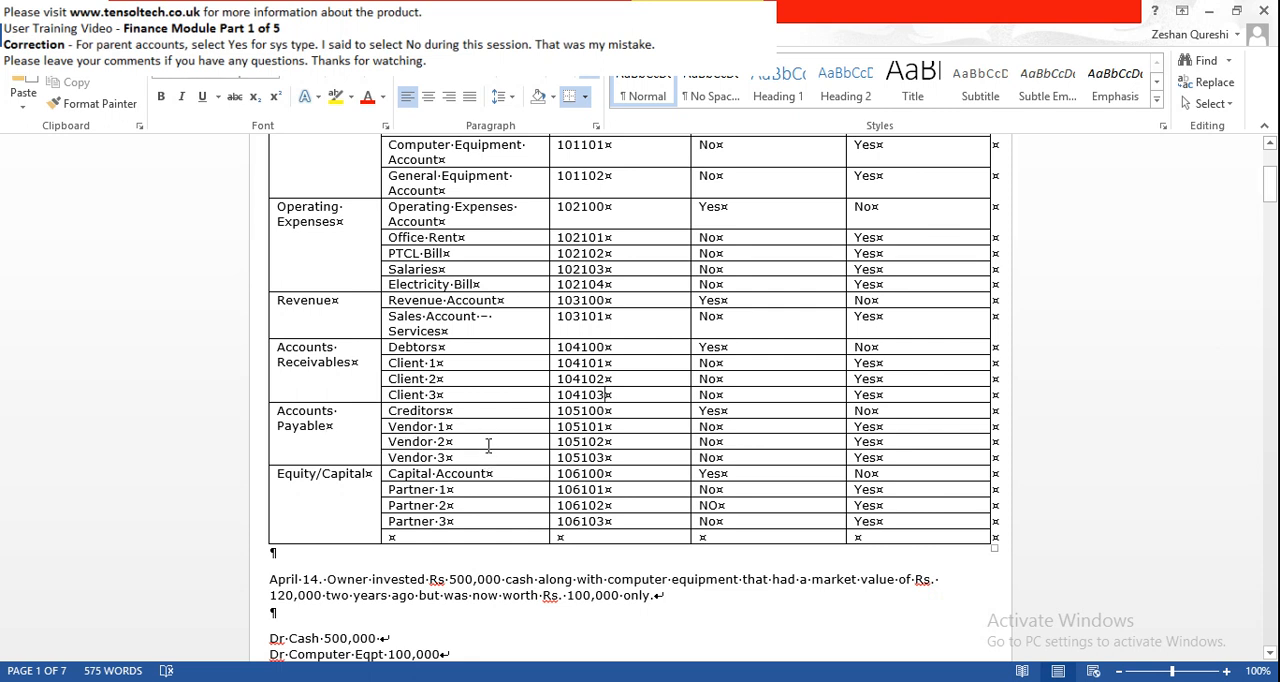
scroll(489, 446, down, 1)
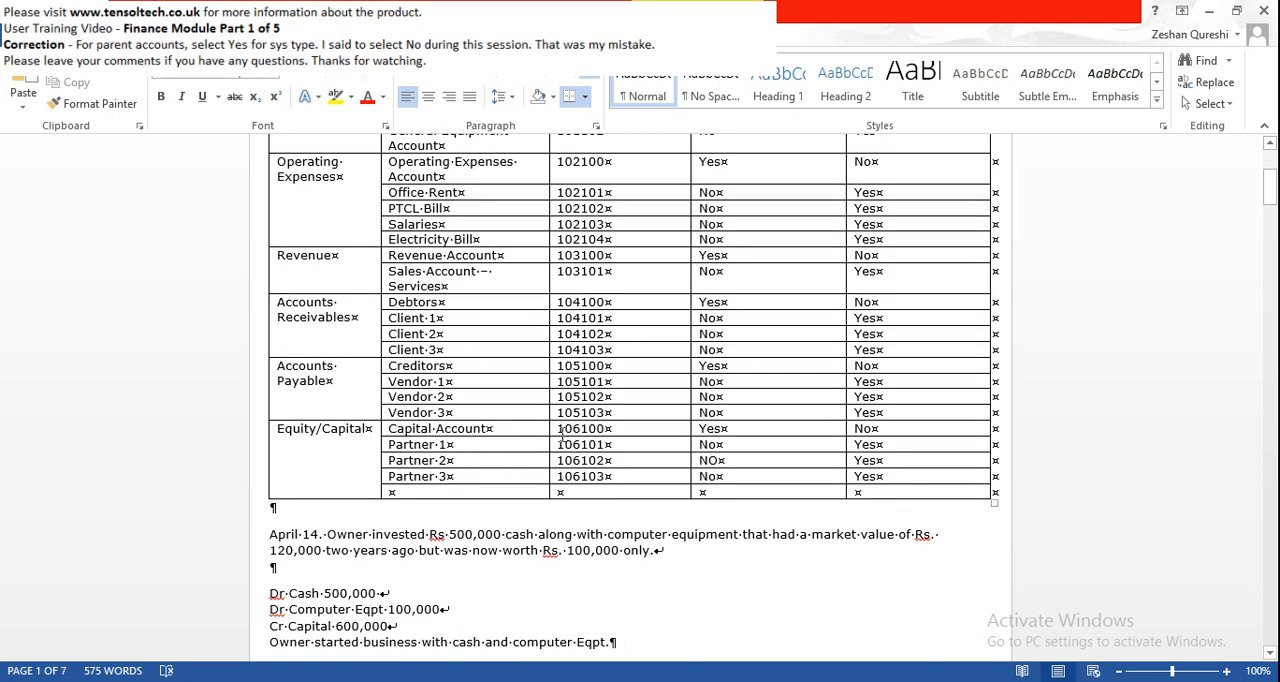
scroll(562, 436, up, 2)
scroll(560, 436, up, 2)
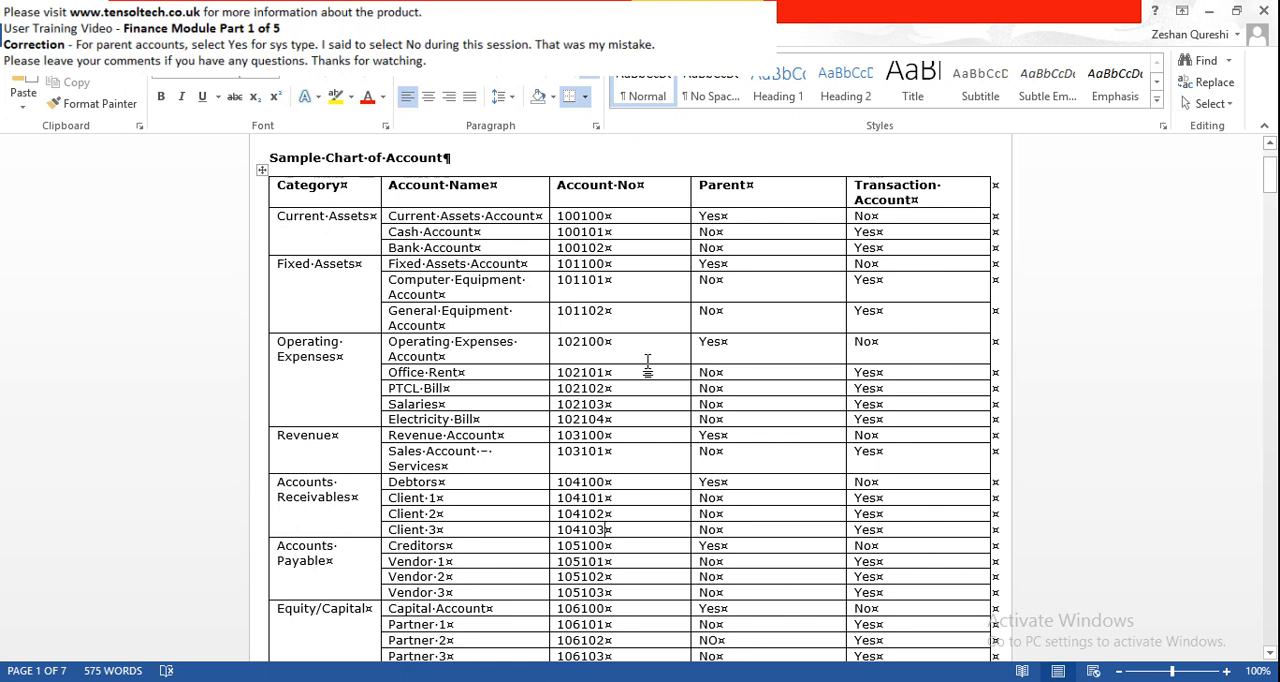
- Switch back to Tensol ERP in the browser and start a new record in the Finance Chart of Accounts
click(808, 681)
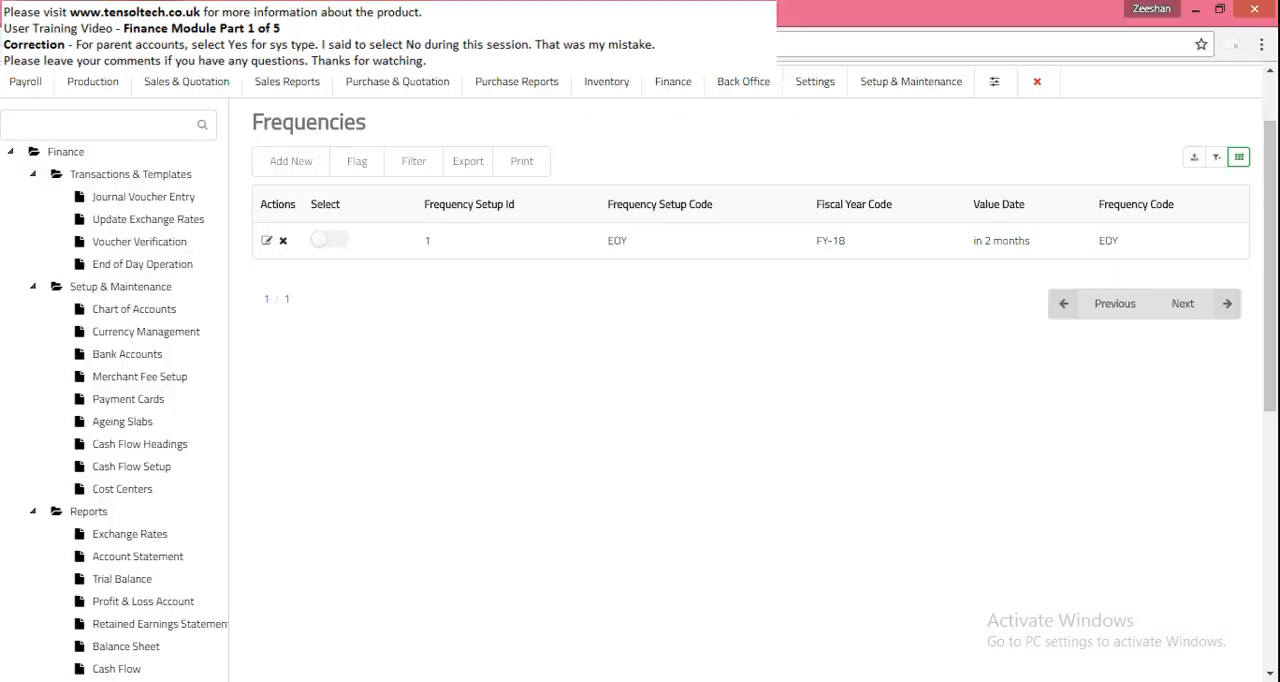
text(COA)
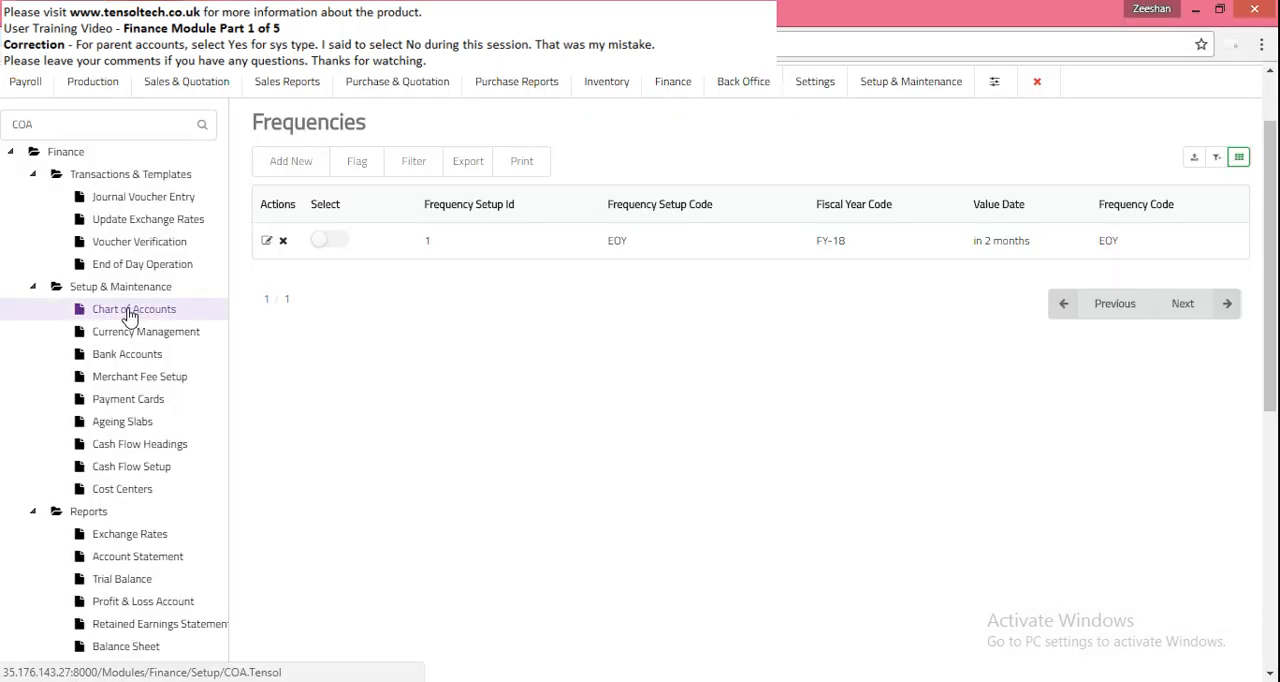
click(128, 313)
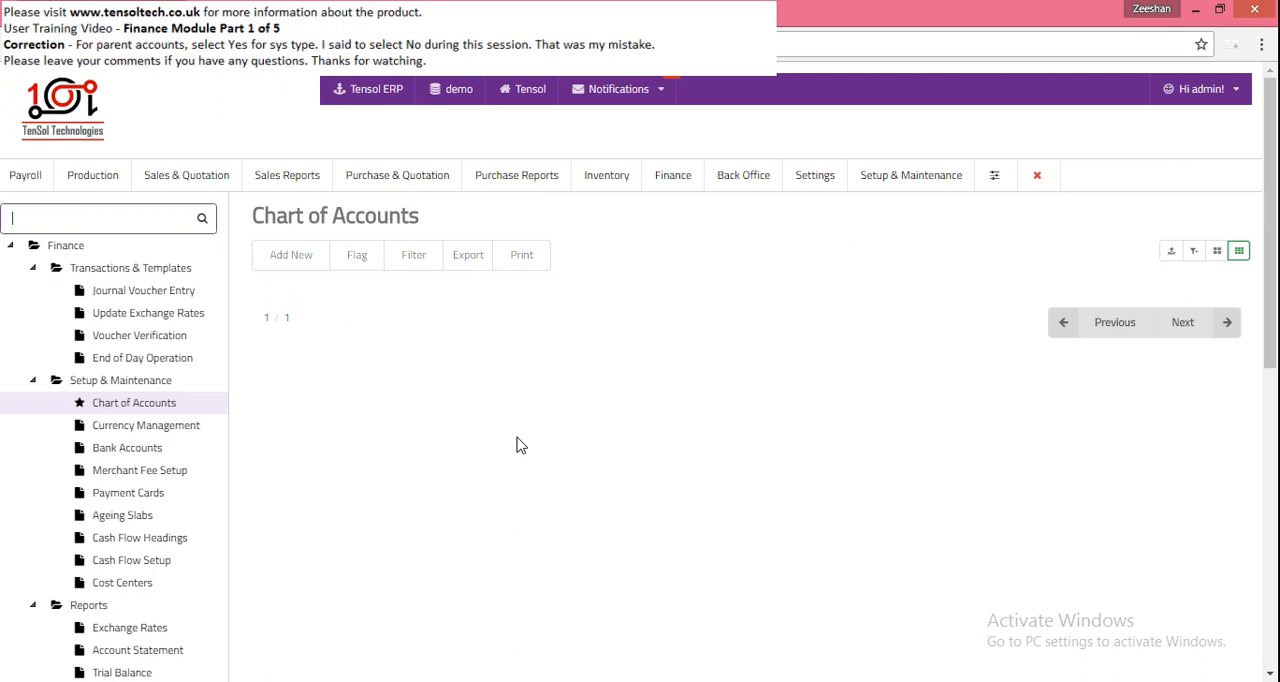
click(303, 258)
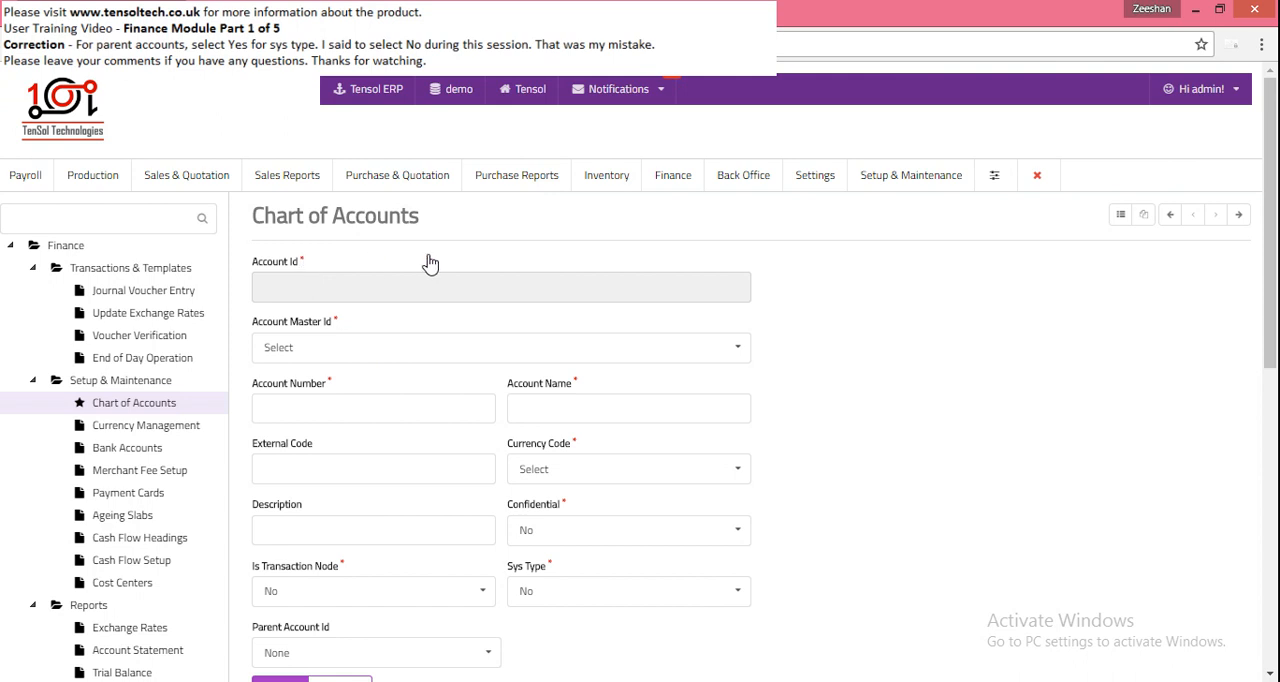
scroll(597, 266, down, 1)
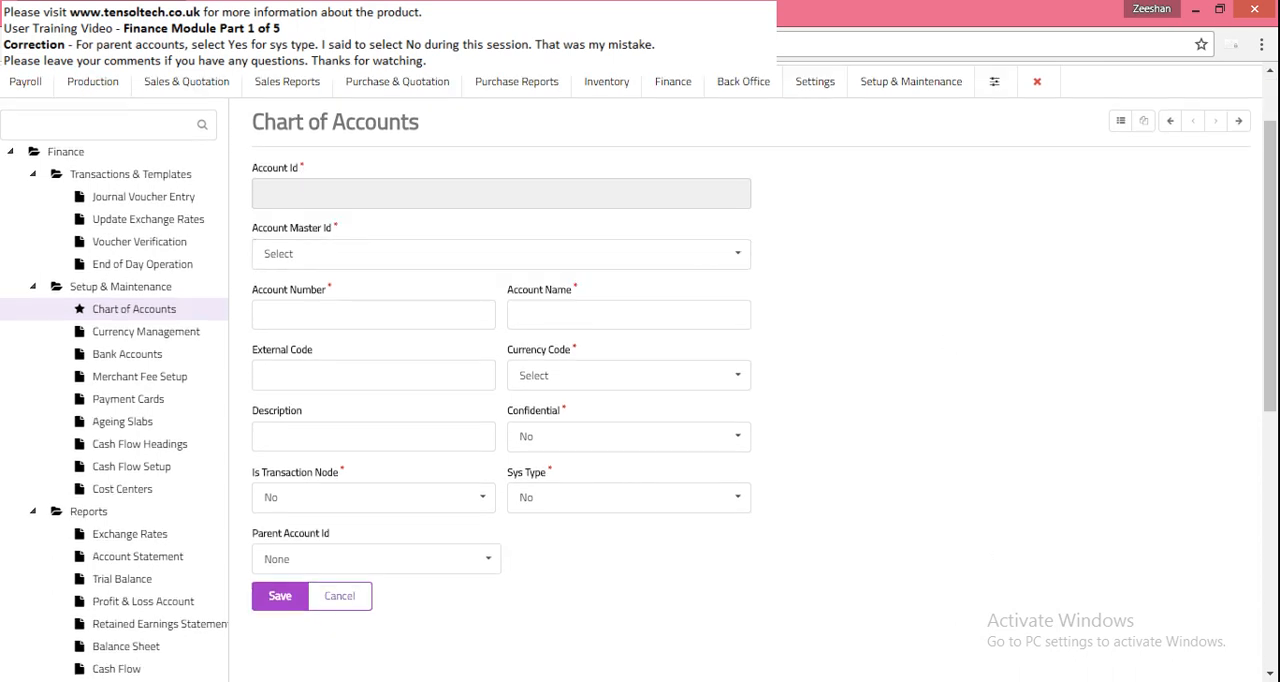
- Consult the Current Assets Account row in the Word sample, and set the new account's master ID to CRA (Current Assets)
click(937, 681)
drag(390, 216, 895, 212)
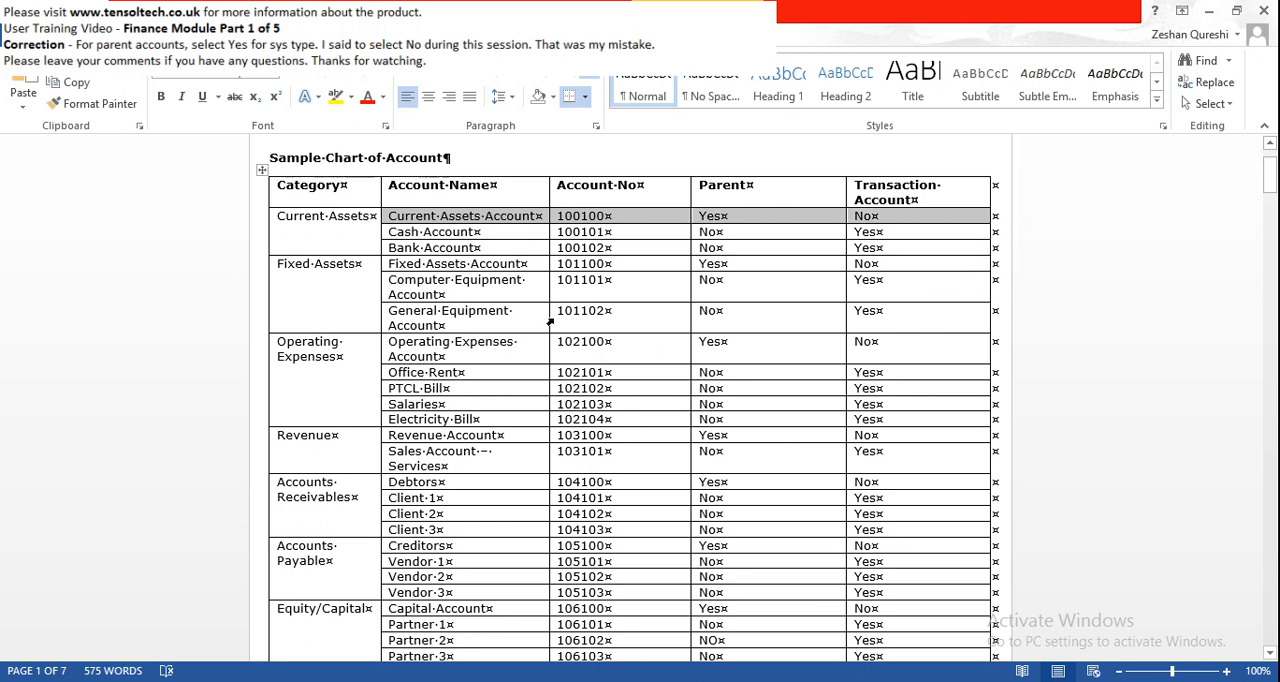
key(alt+Tab)
click(537, 257)
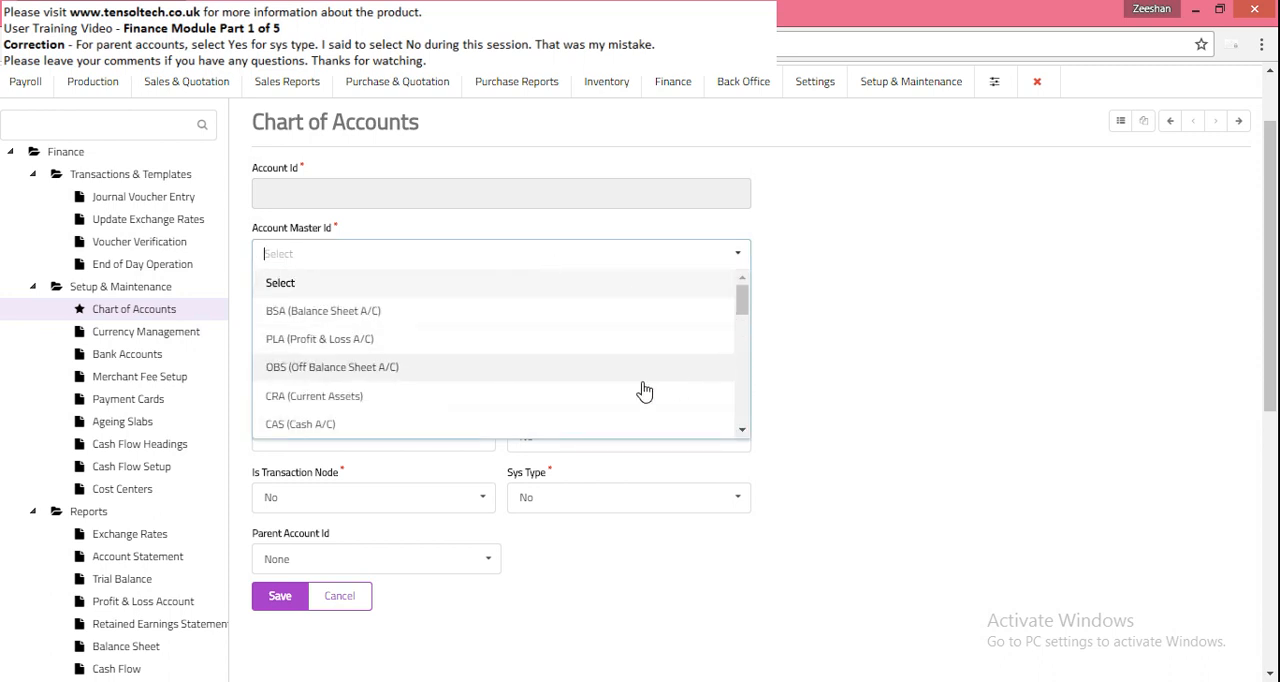
click(515, 400)
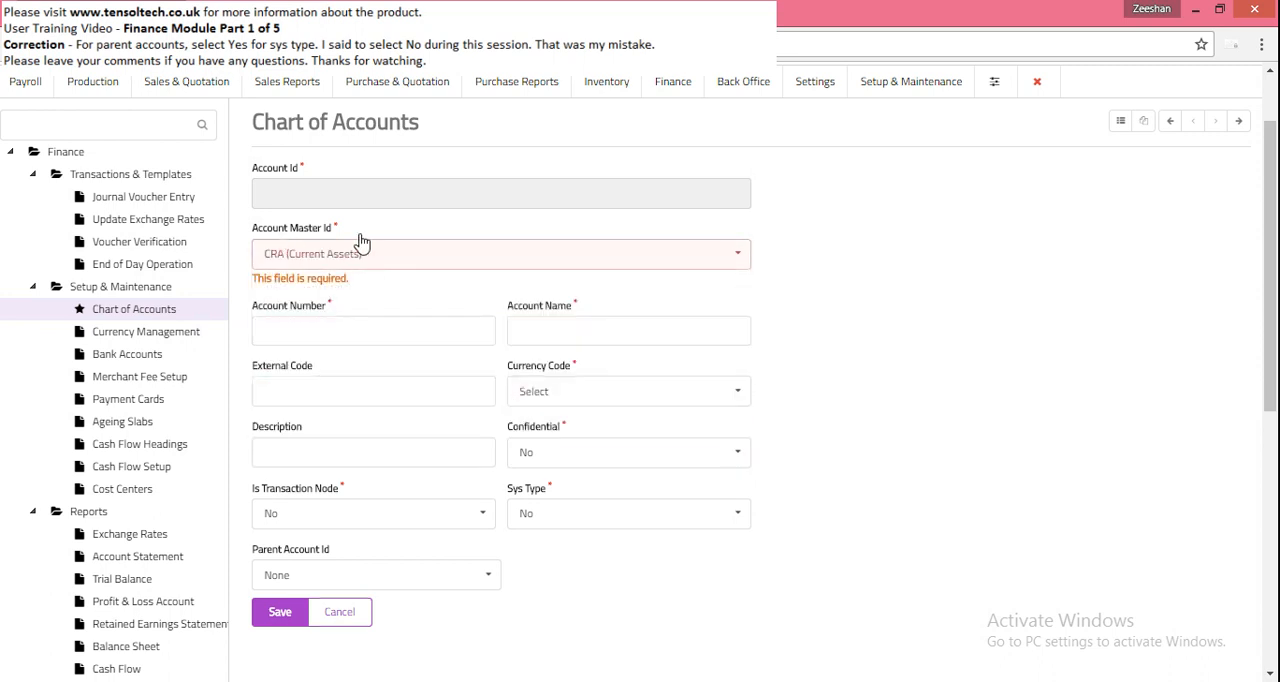
- Recheck the Word sample and set the new ledger account's number to 100100
click(383, 338)
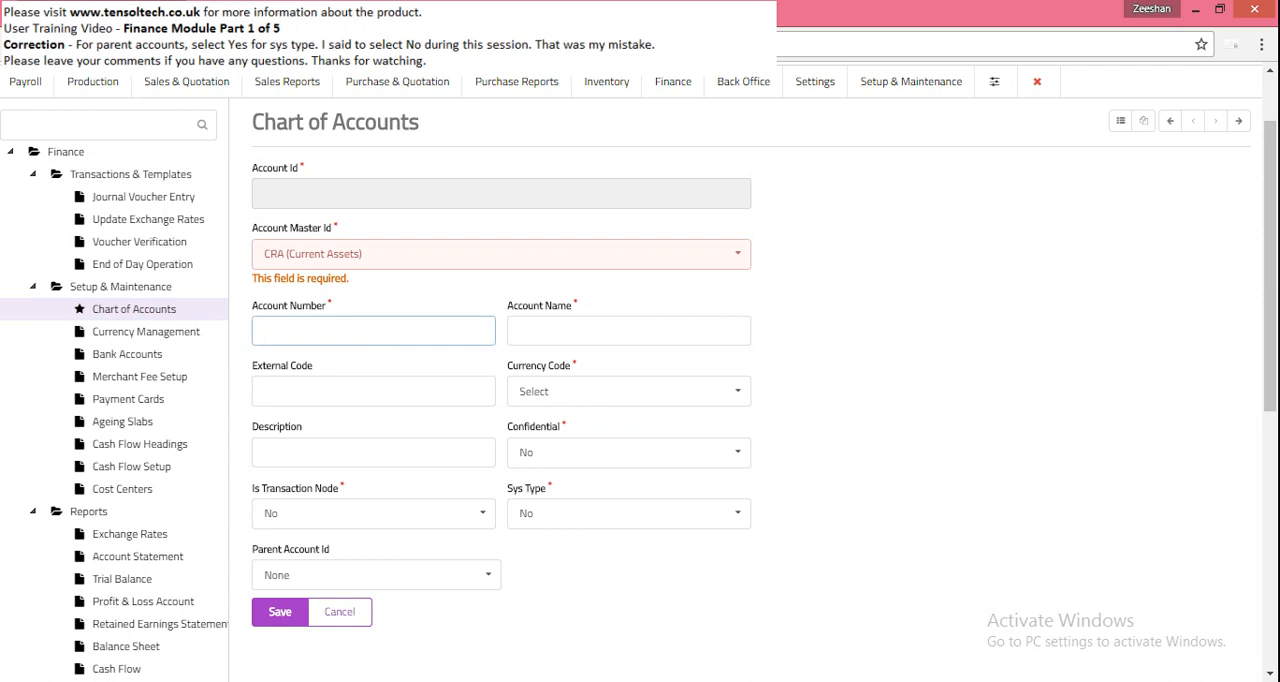
key(alt+Tab)
key(alt+Tab)
text(100100)
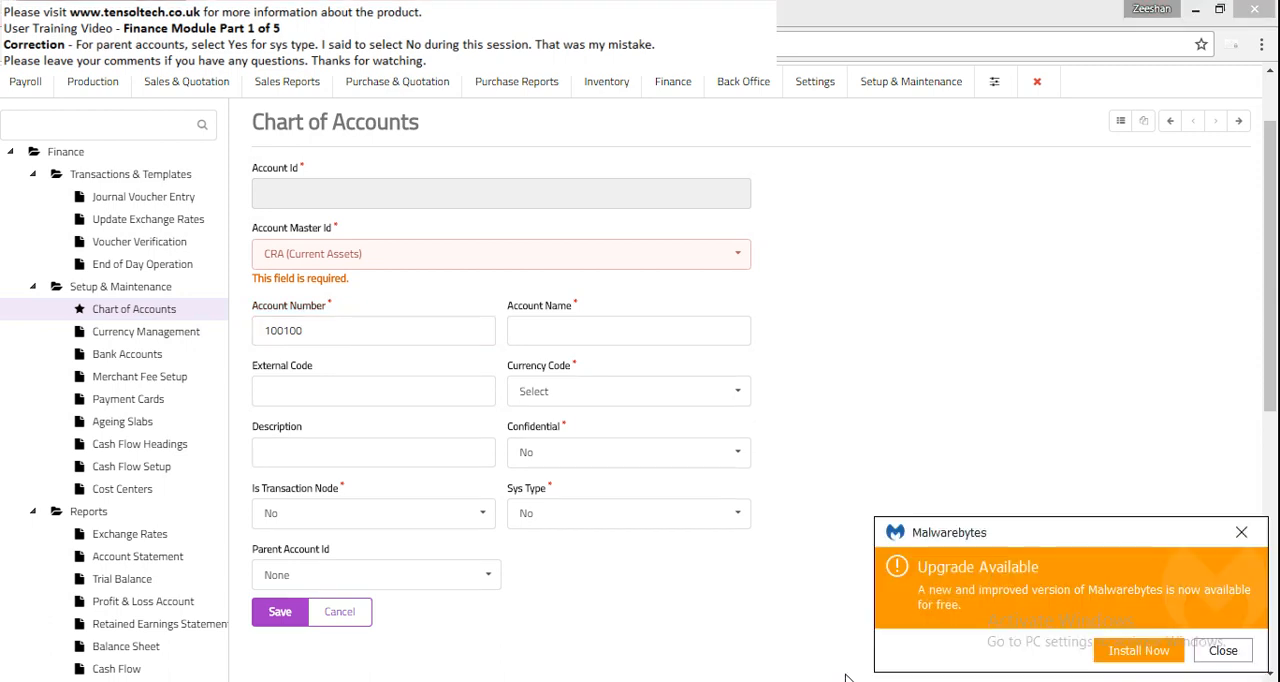
- Dismiss the Malwarebytes upgrade notice and copy "Current Assets Account" from the Word sample into the new account's name and description
click(1223, 650)
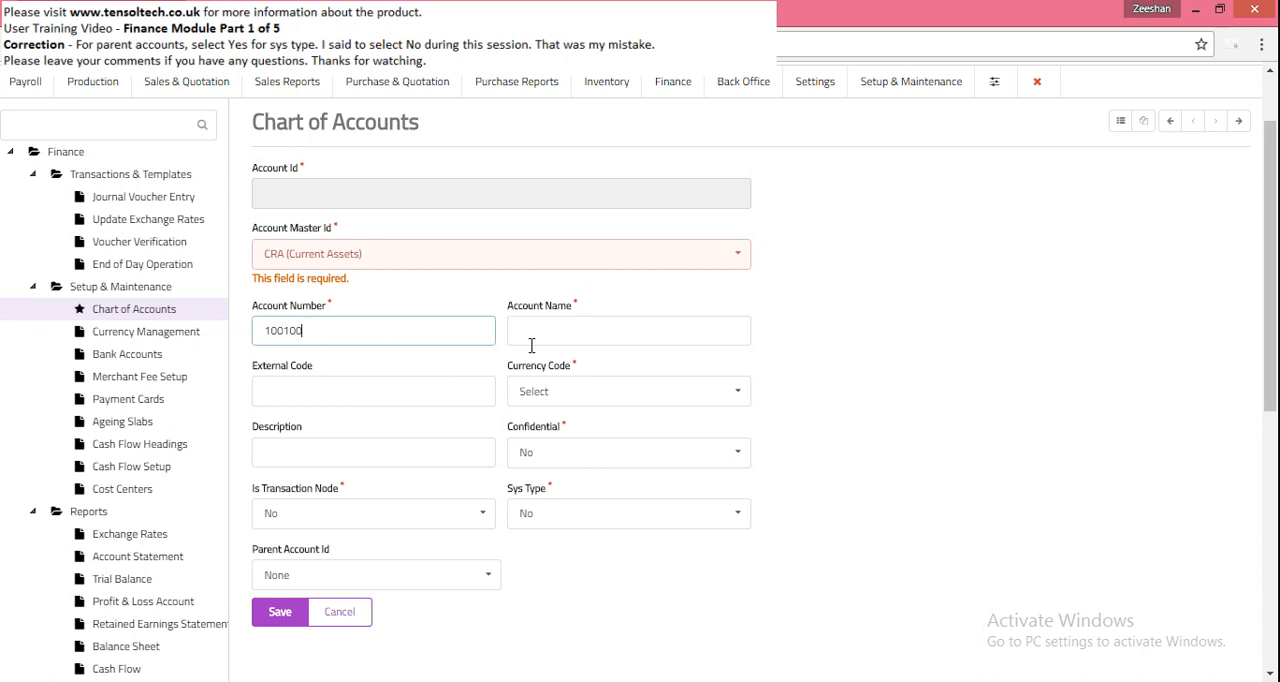
click(580, 330)
key(alt+Tab)
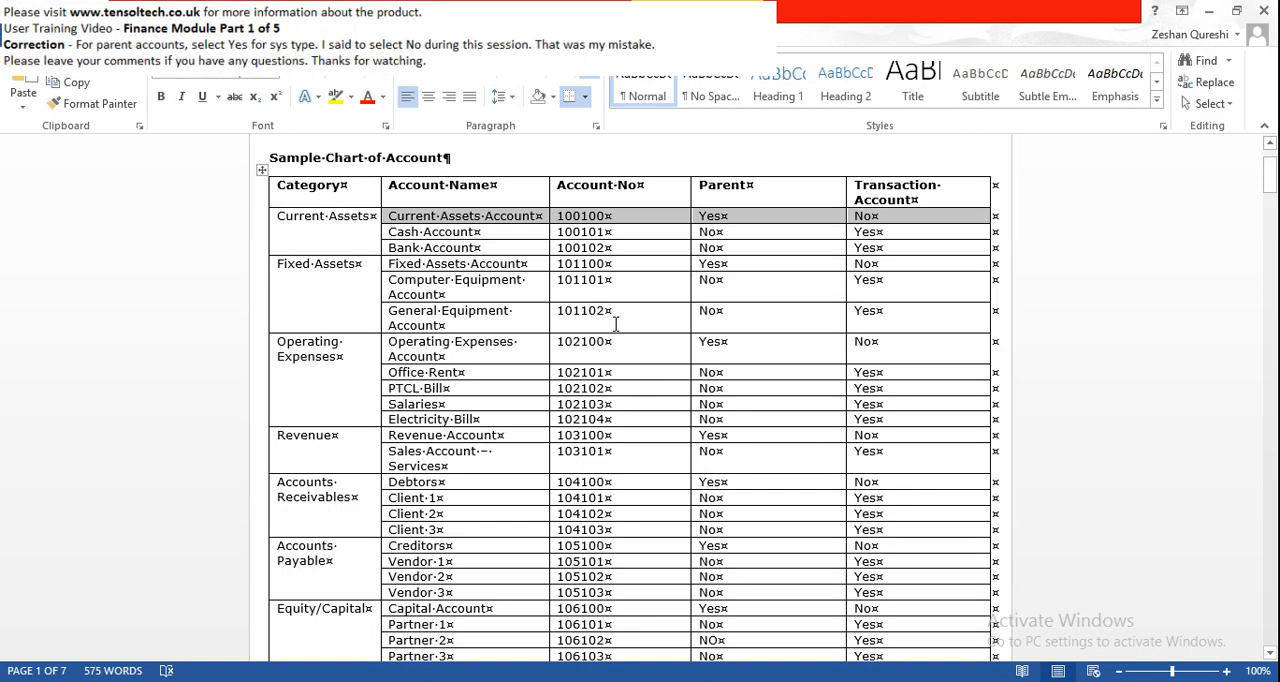
click(400, 218)
drag(390, 216, 538, 216)
key(ctrl+c)
key(alt+Tab)
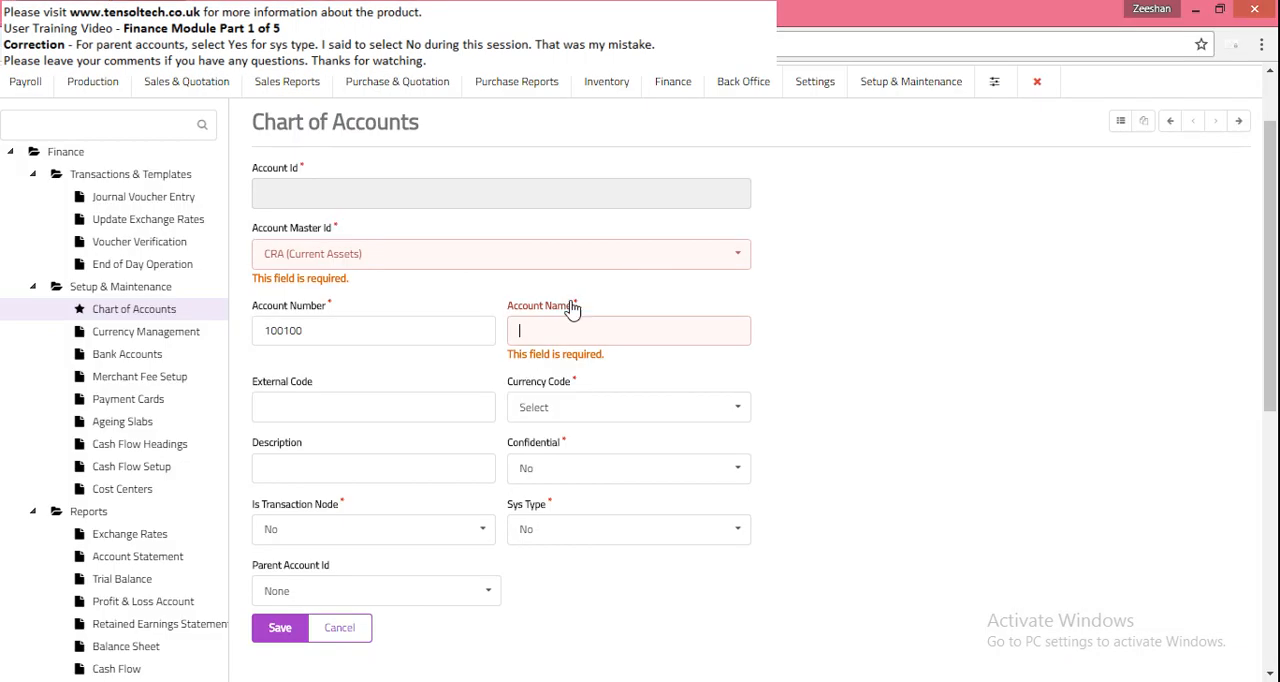
key(ctrl+v)
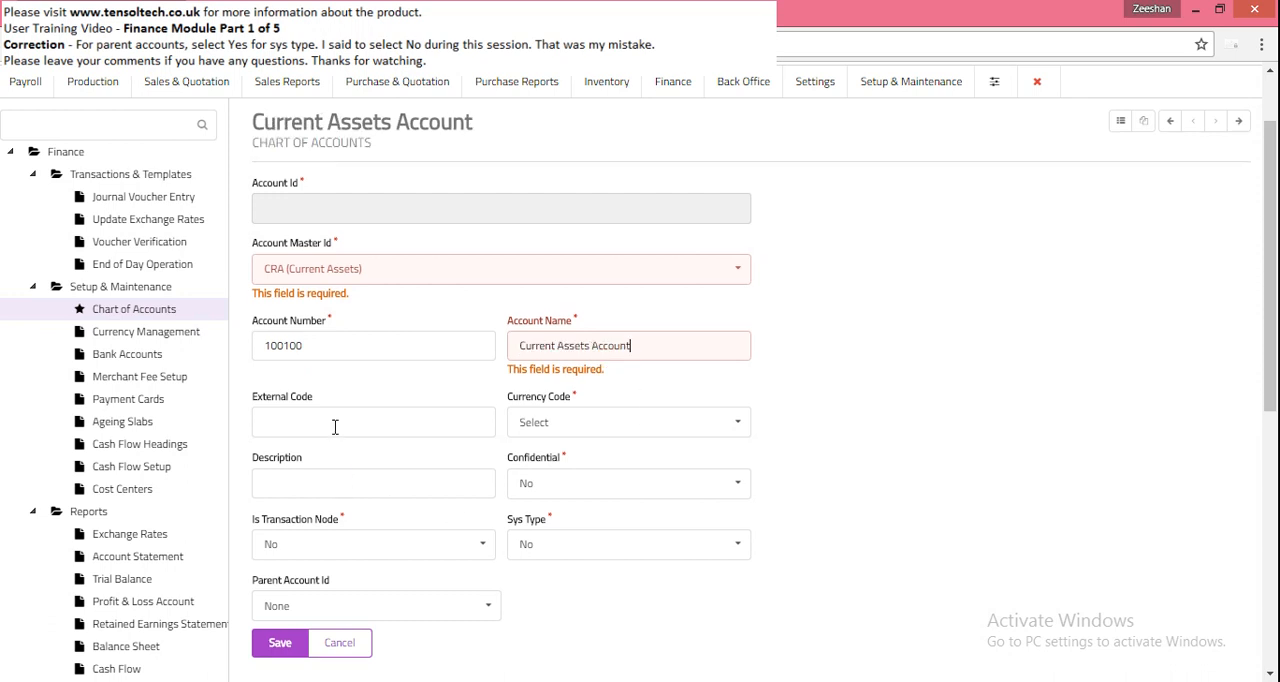
click(321, 476)
key(ctrl+v)
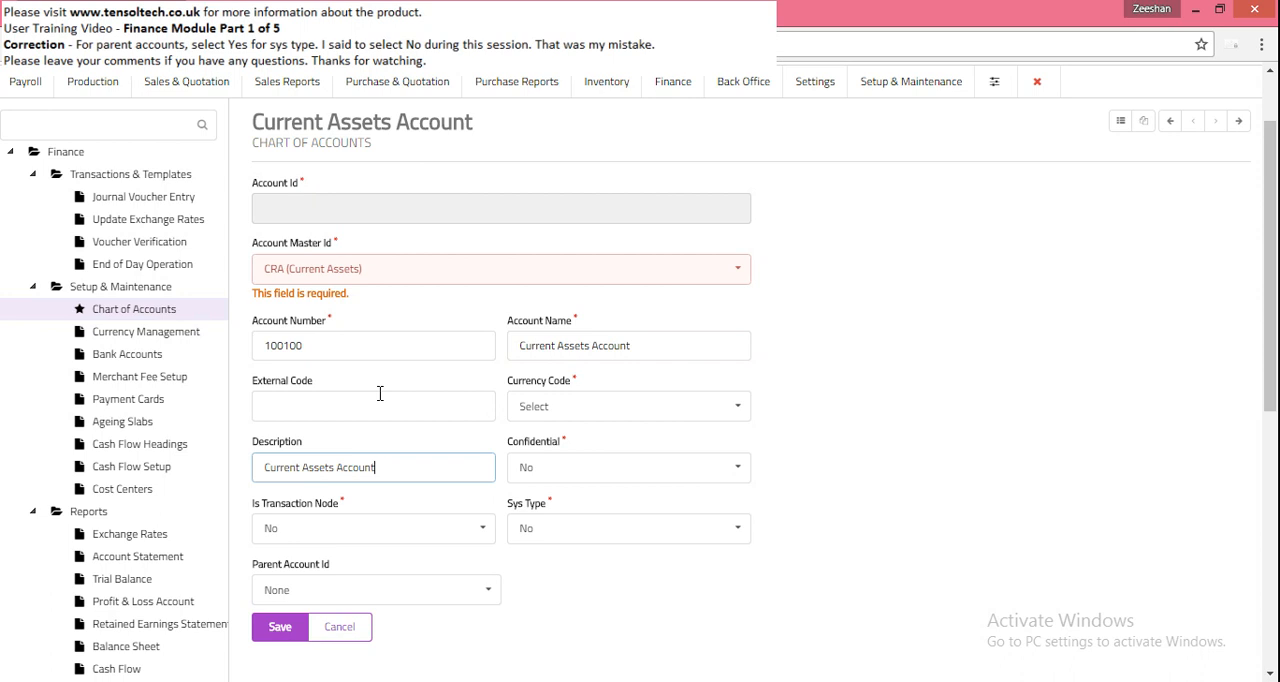
- Set the Current Assets Account's currency to PKR (Pakistani Rupee), save the record and return to the accounts list
click(738, 410)
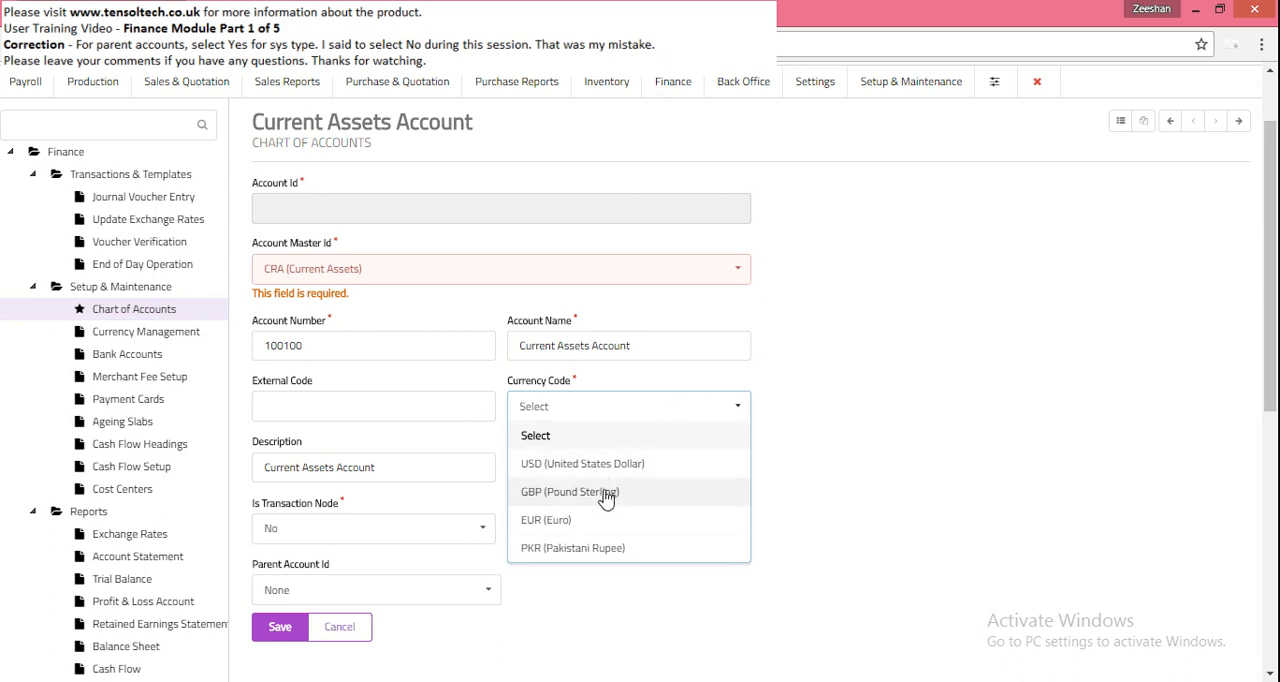
click(595, 550)
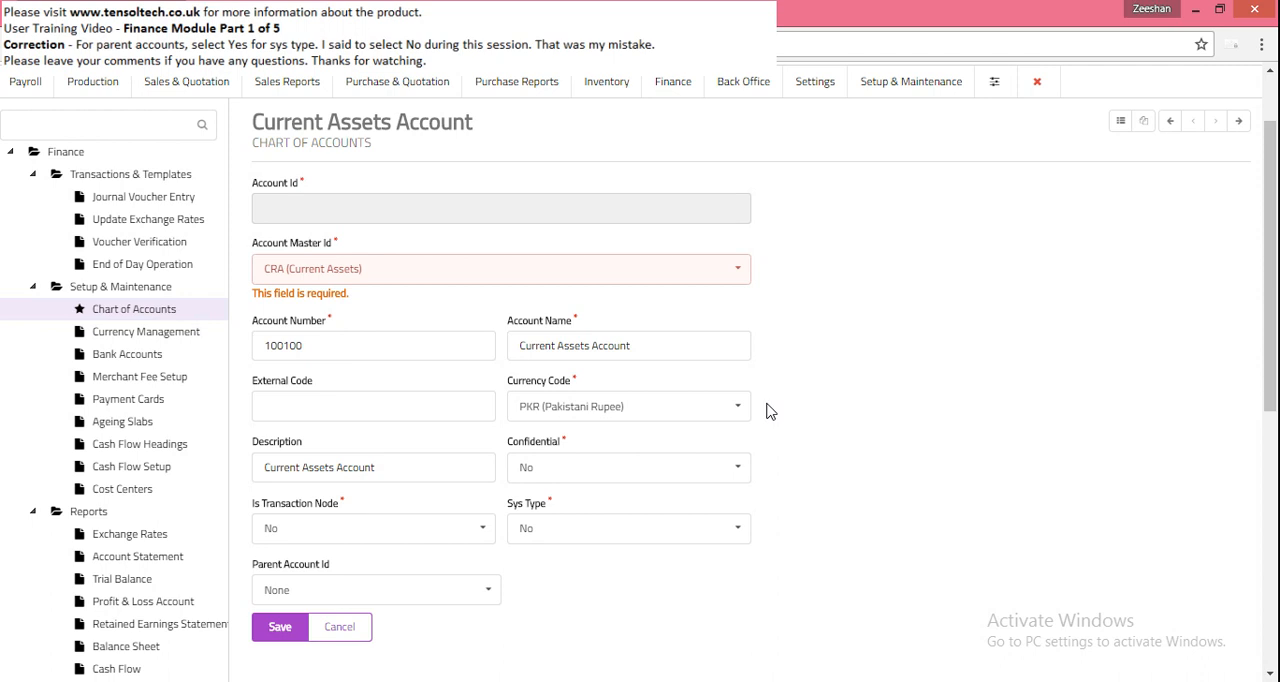
scroll(766, 411, down, 1)
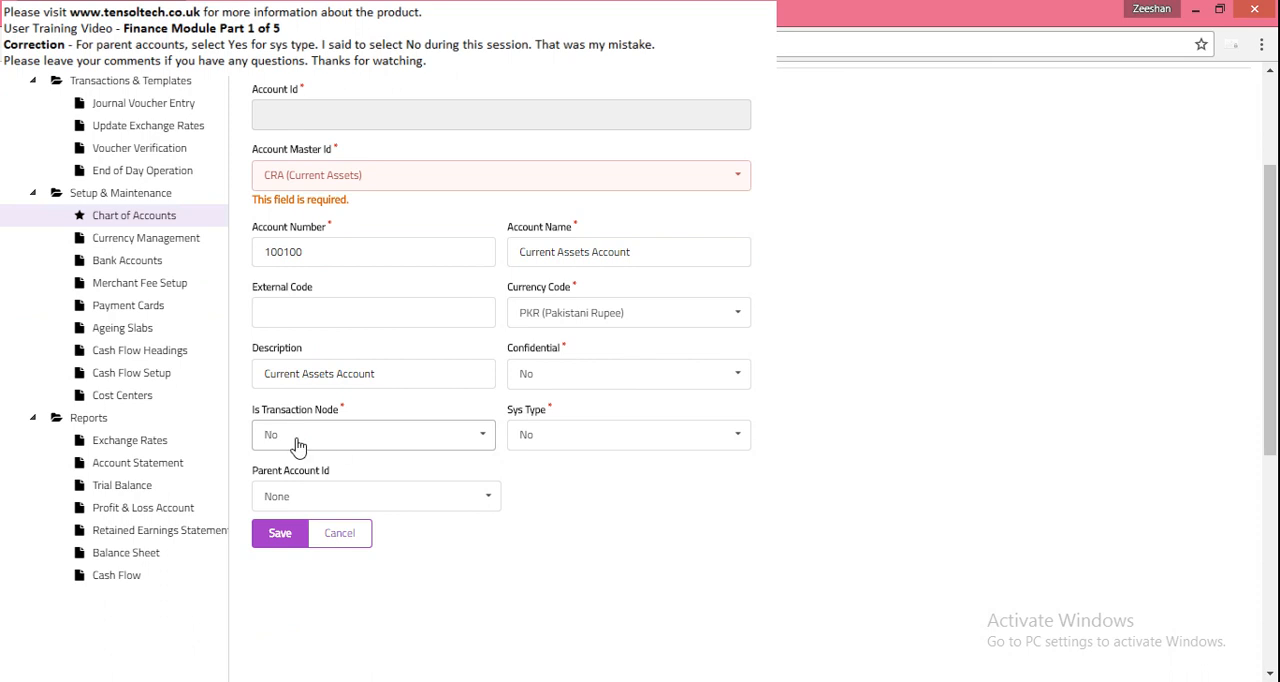
click(280, 535)
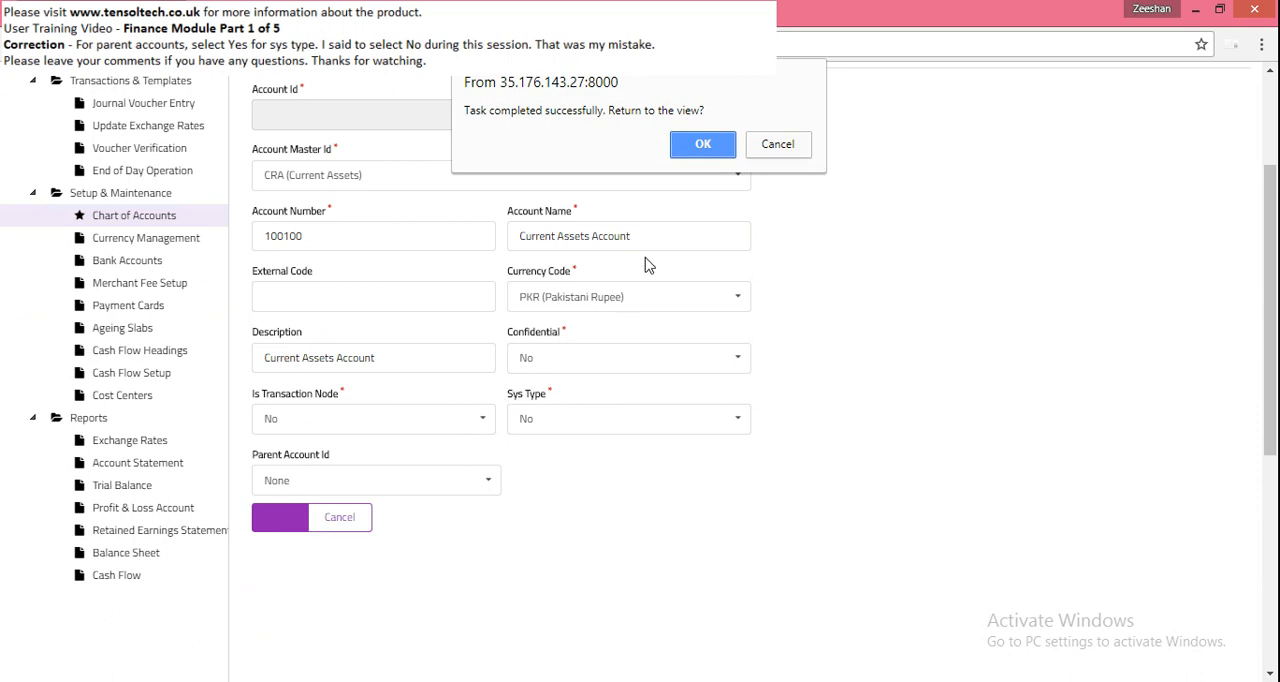
click(676, 142)
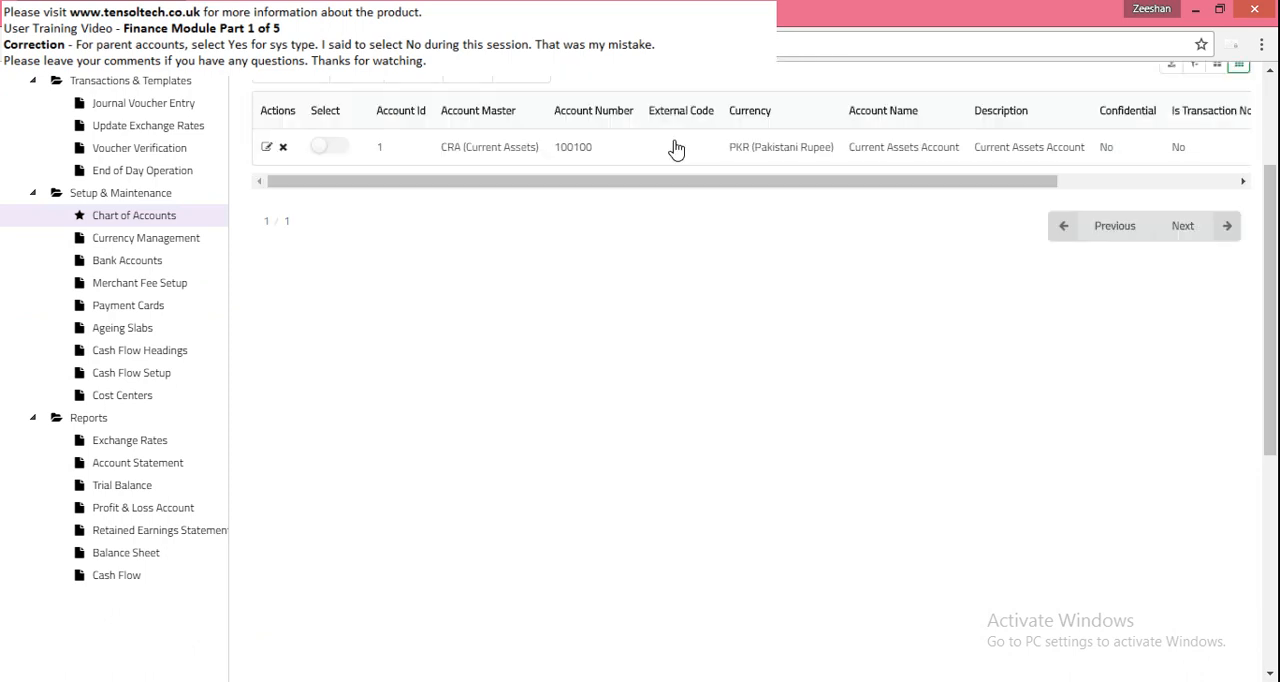
scroll(594, 349, up, 1)
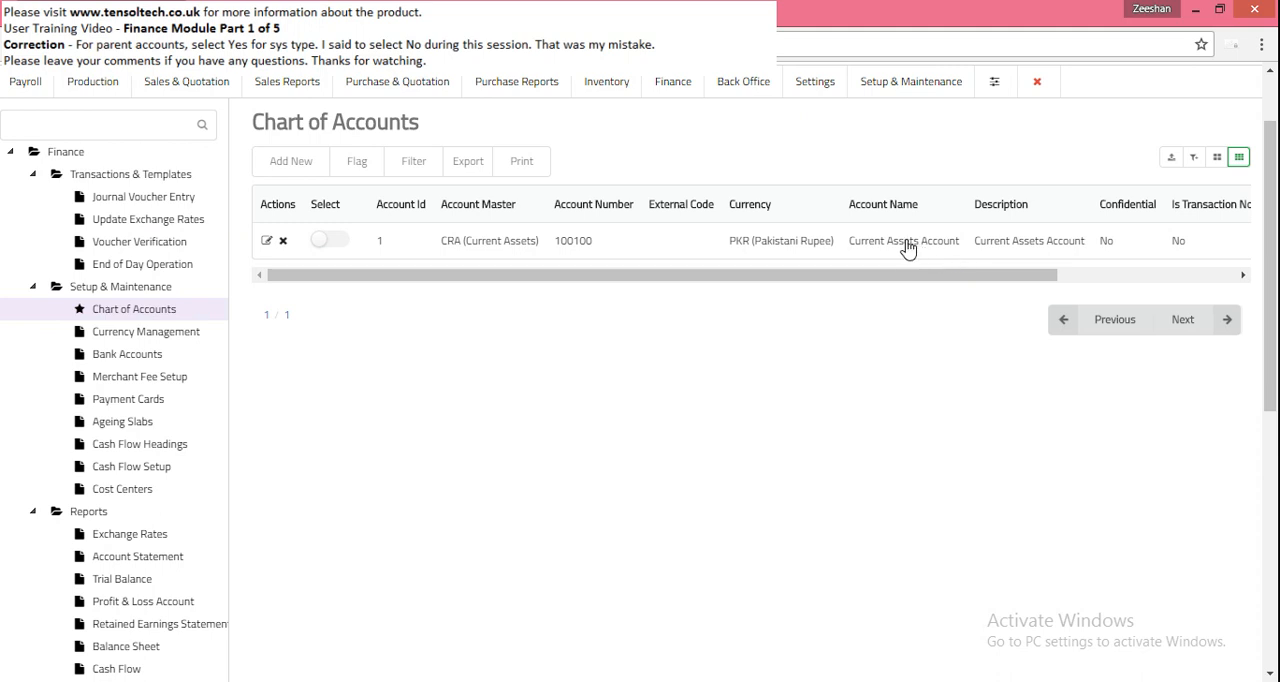
- Select the Cash Account name in the Word sample and start another Chart of Accounts record in Tensol ERP
click(1005, 681)
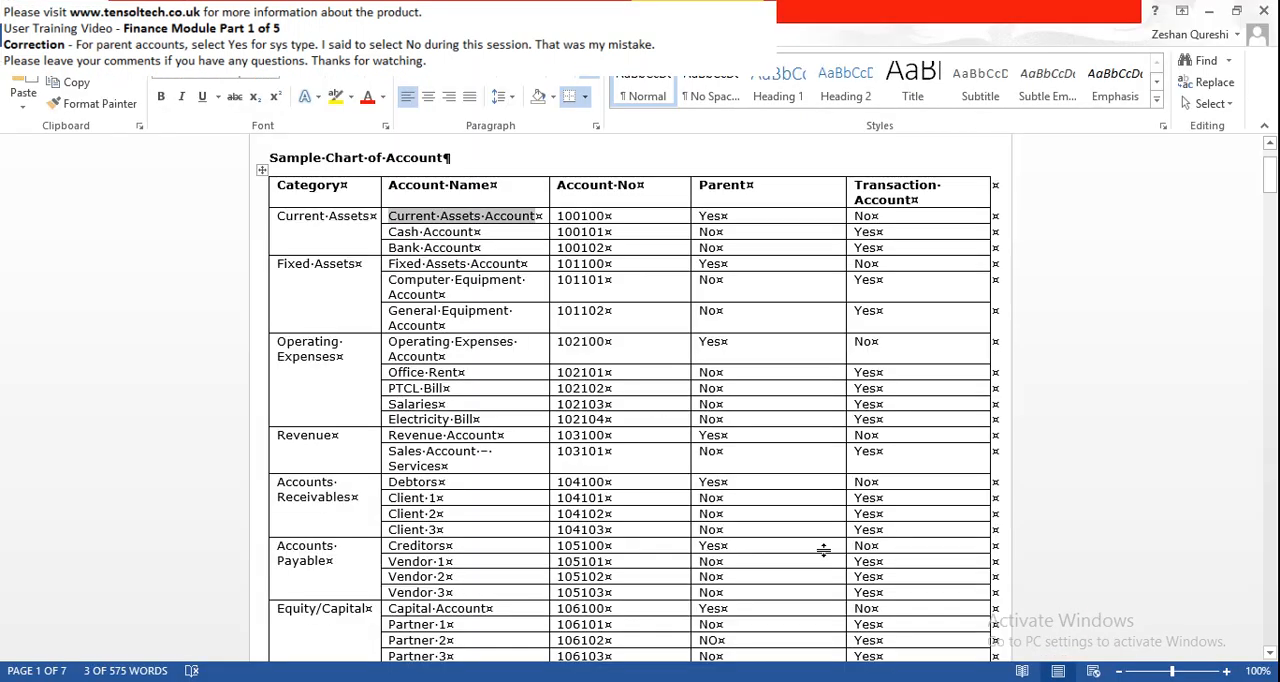
drag(390, 232, 476, 233)
key(ctrl+c)
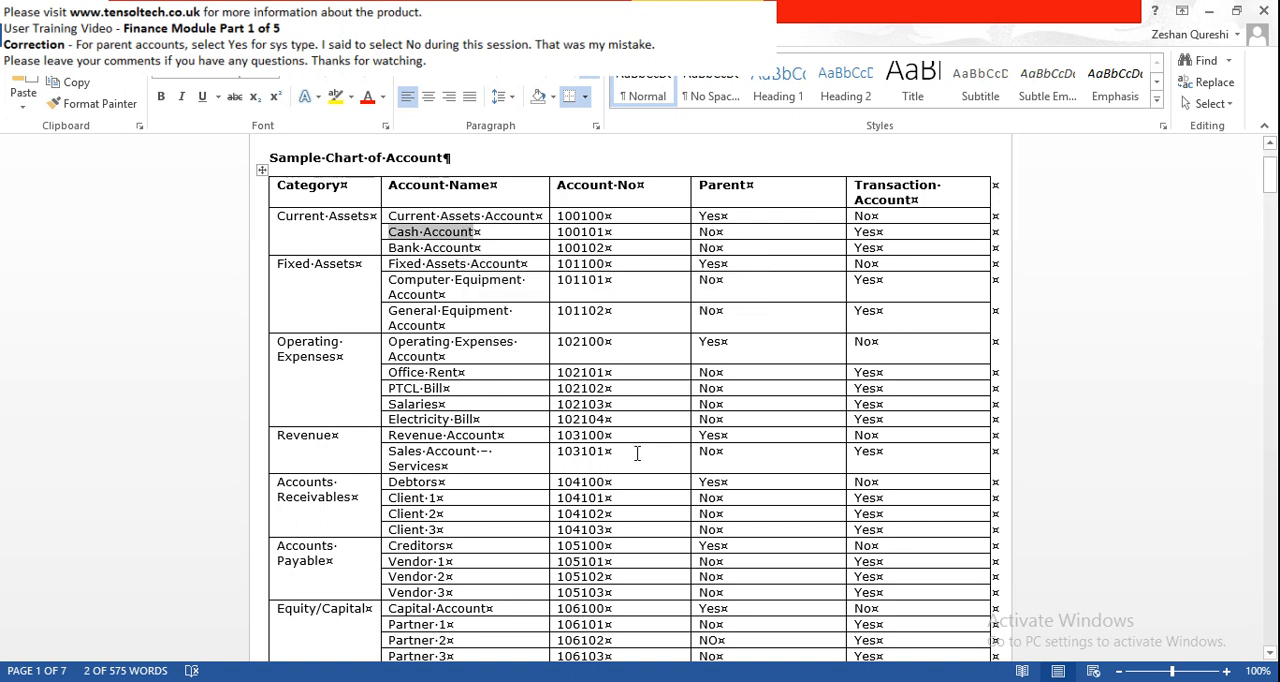
key(alt+Tab)
click(295, 168)
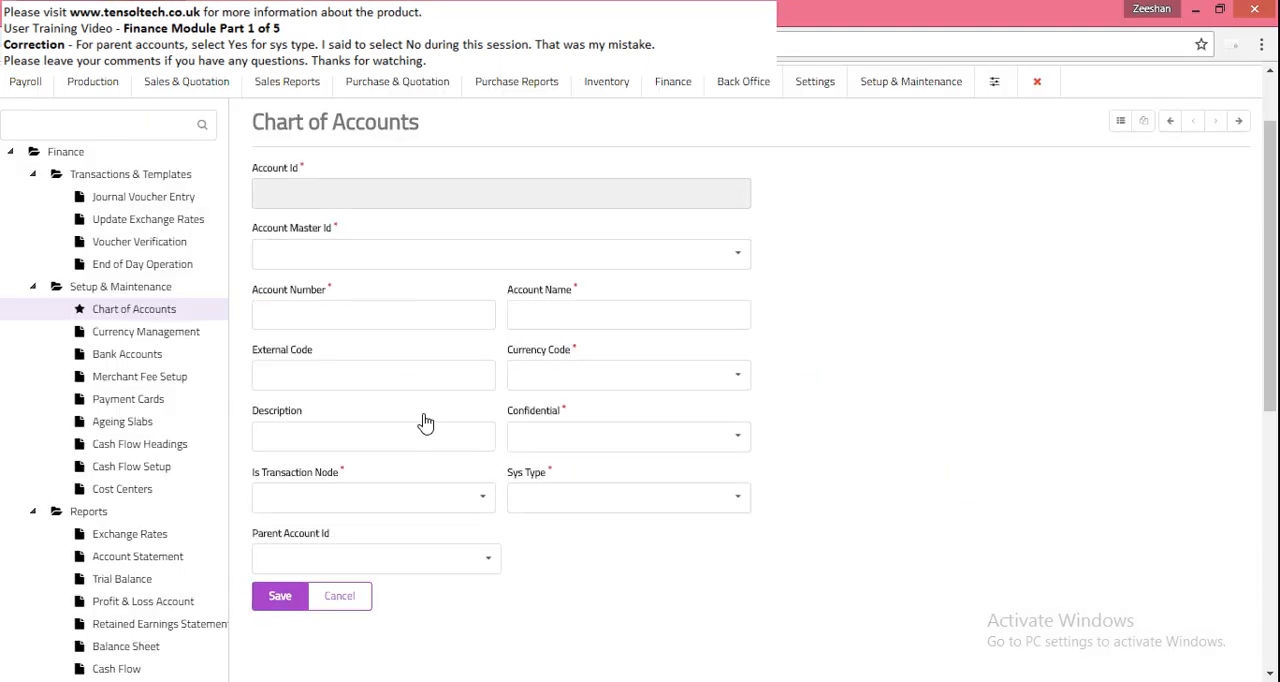
- Look through the account master options and set the new record's master ID to CRA (Current Assets)
click(619, 249)
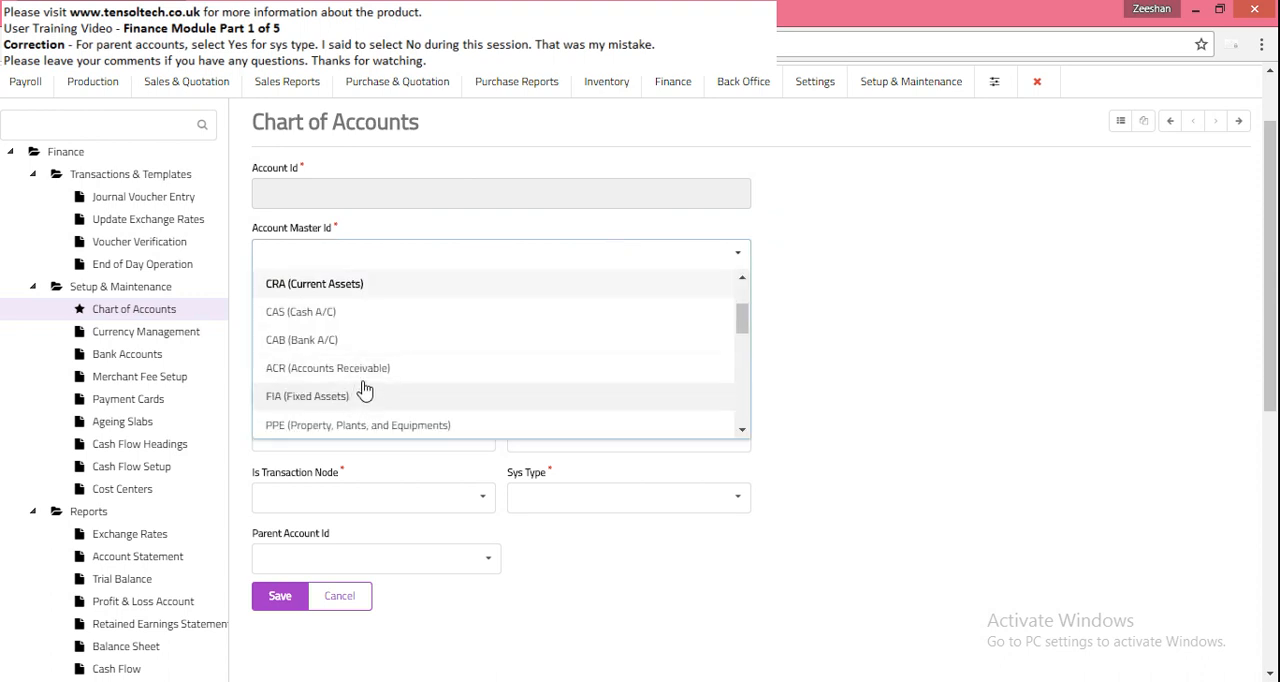
scroll(386, 363, down, 1)
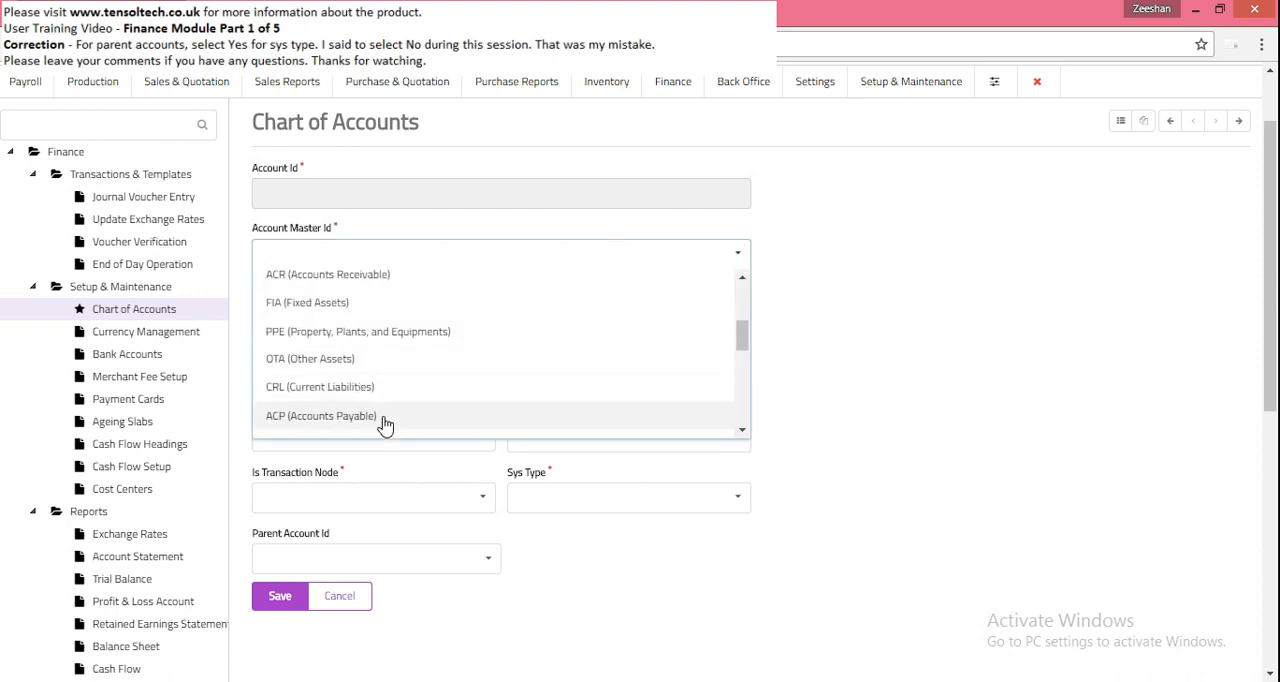
scroll(423, 366, down, 2)
scroll(423, 366, up, 3)
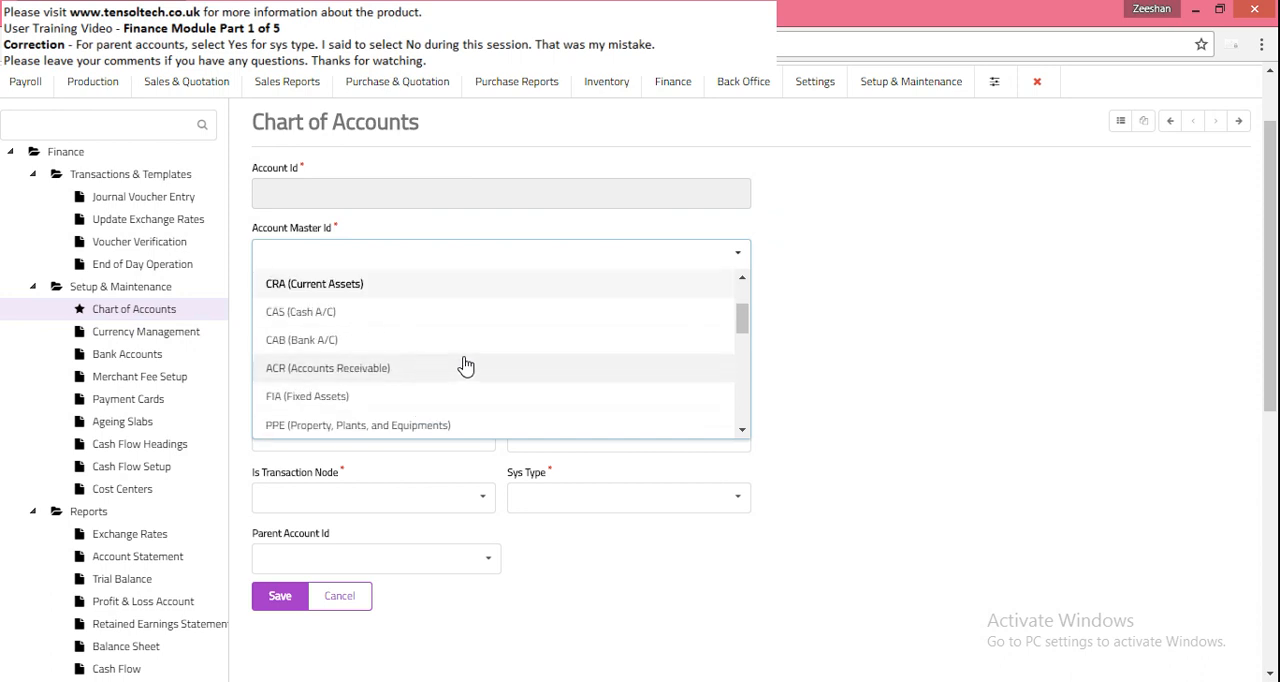
scroll(463, 365, up, 1)
click(390, 380)
click(397, 338)
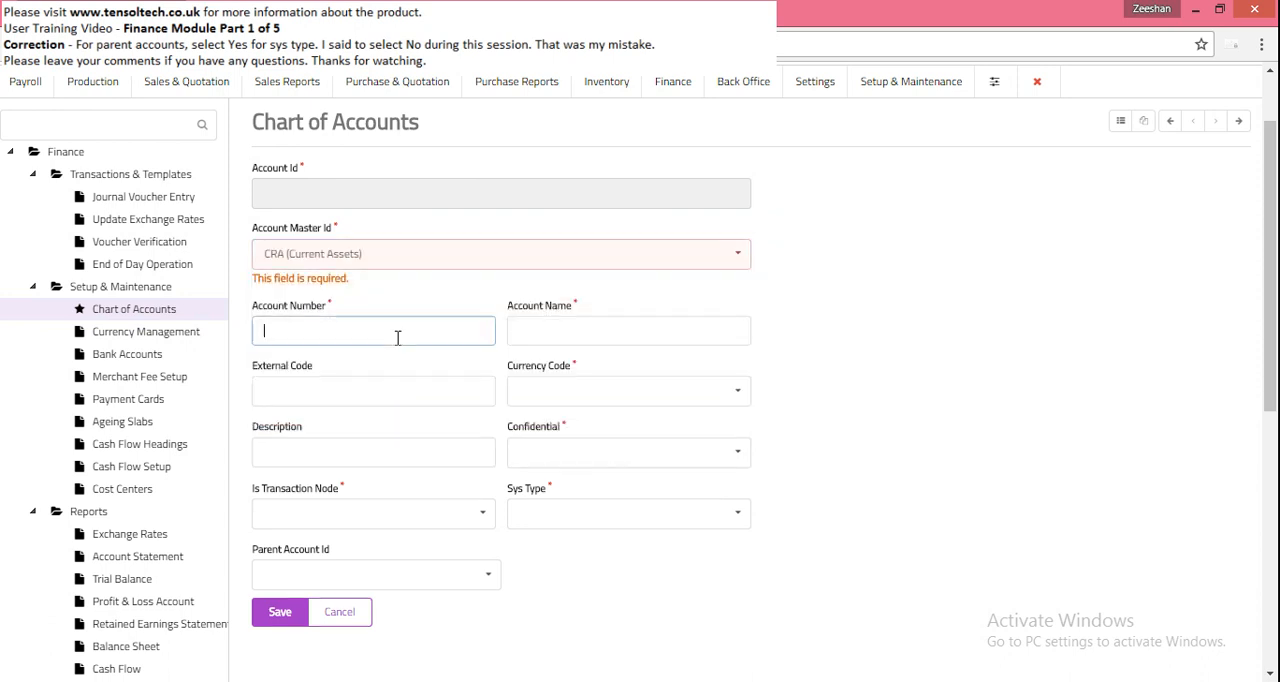
key(ctrl+v)
key(ctrl+shift+Left)
key(ctrl+shift+Left)
text(10010)
key(alt+Tab)
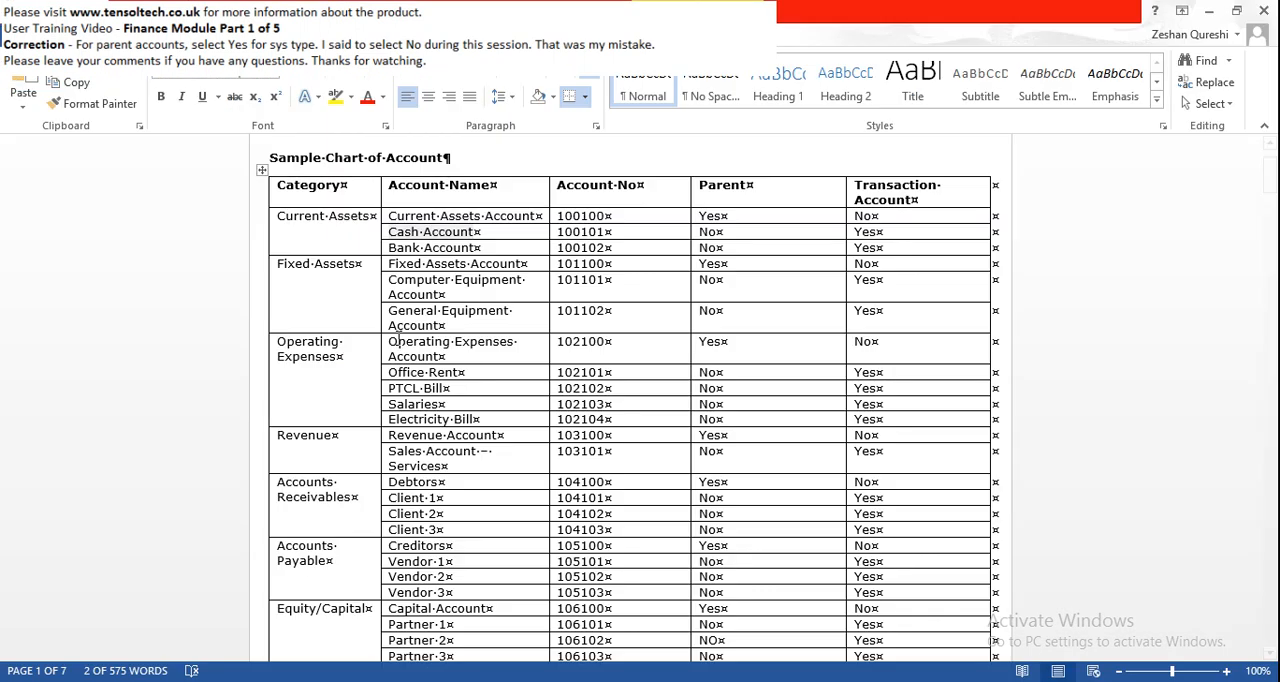
key(alt+Tab)
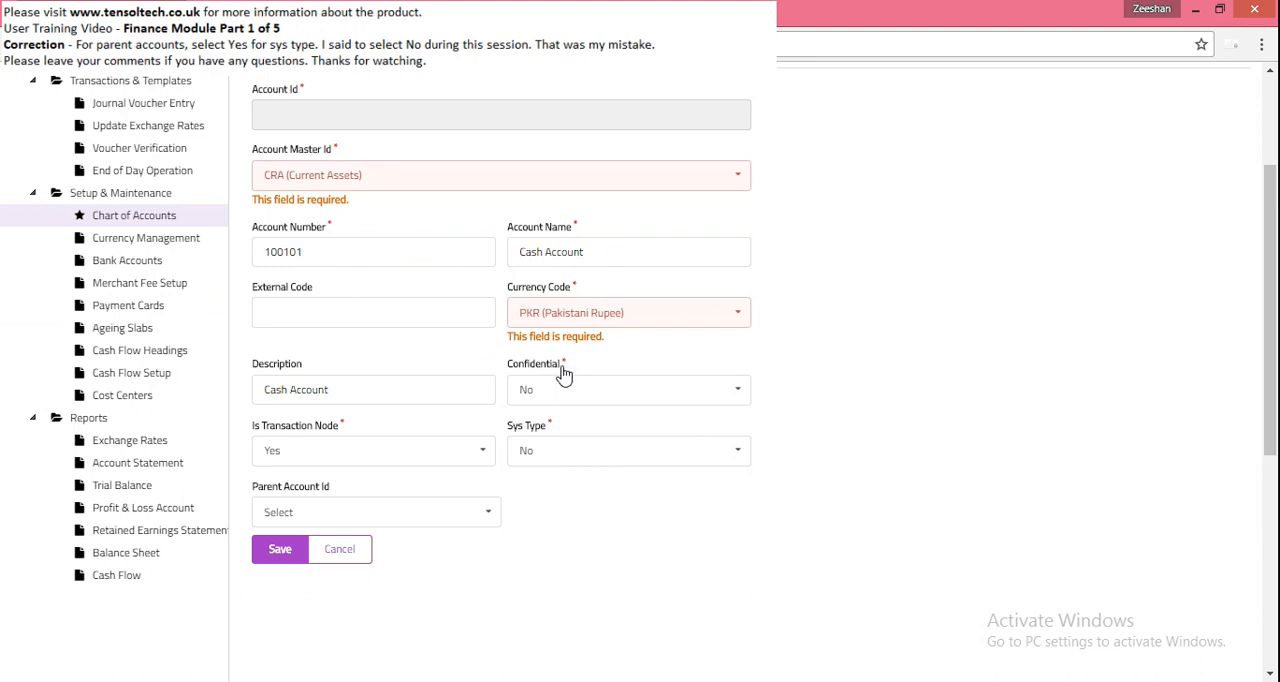
- Check the Cash Account's currency selection and set its parent account to 100100 (Current Assets Account)
click(741, 319)
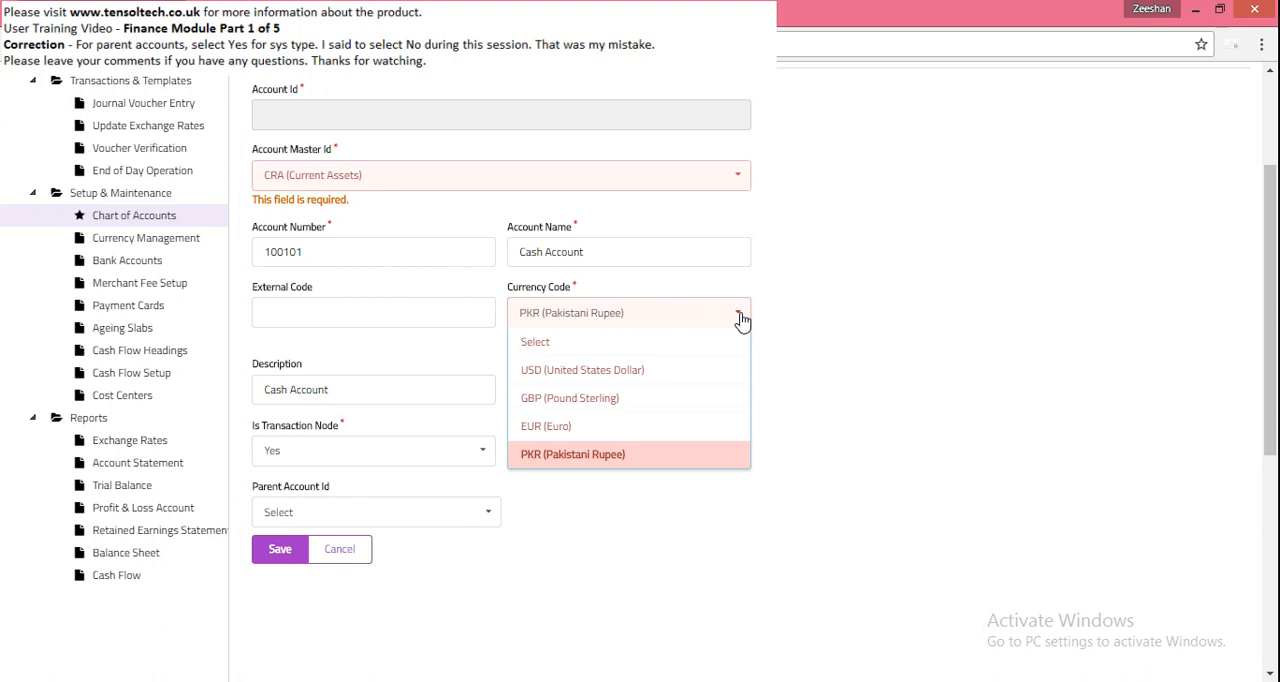
click(741, 319)
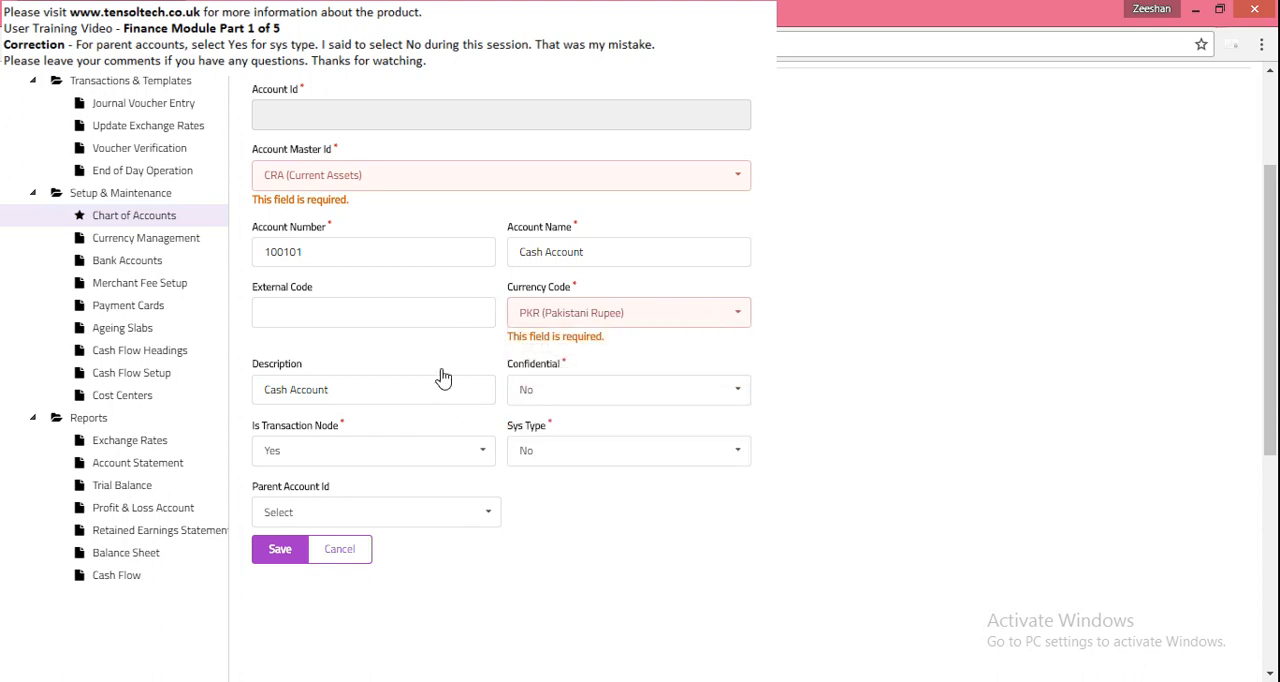
click(491, 514)
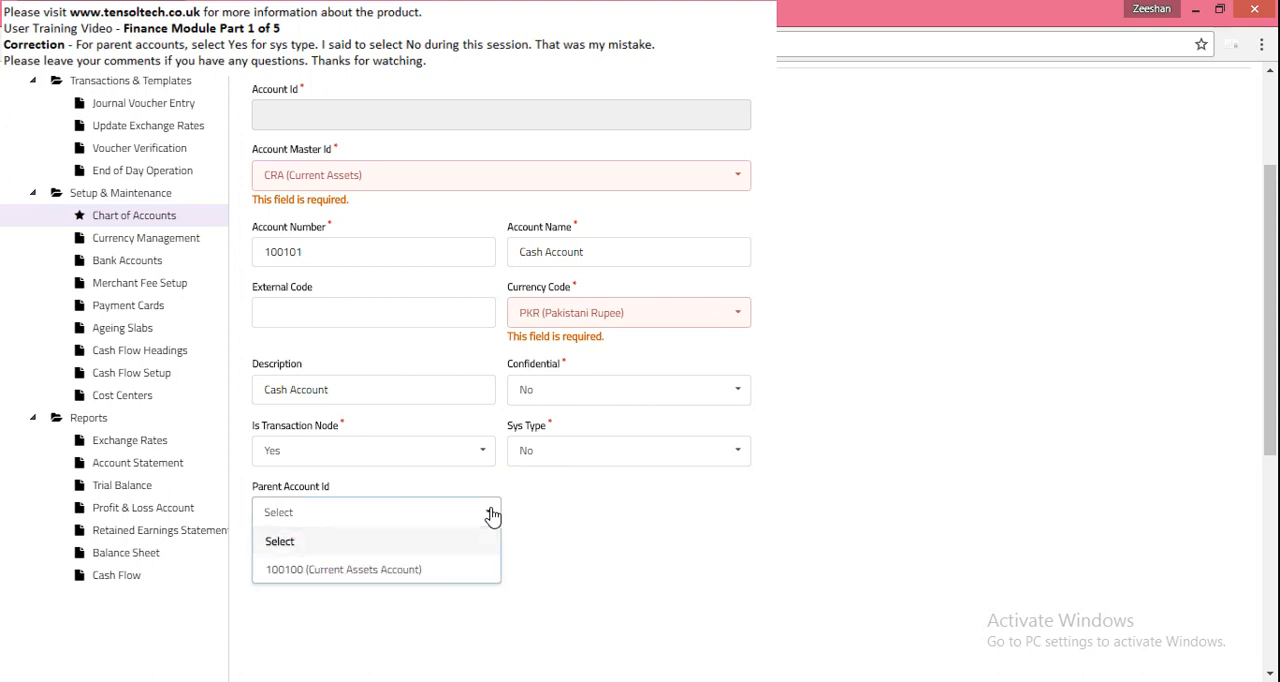
click(353, 575)
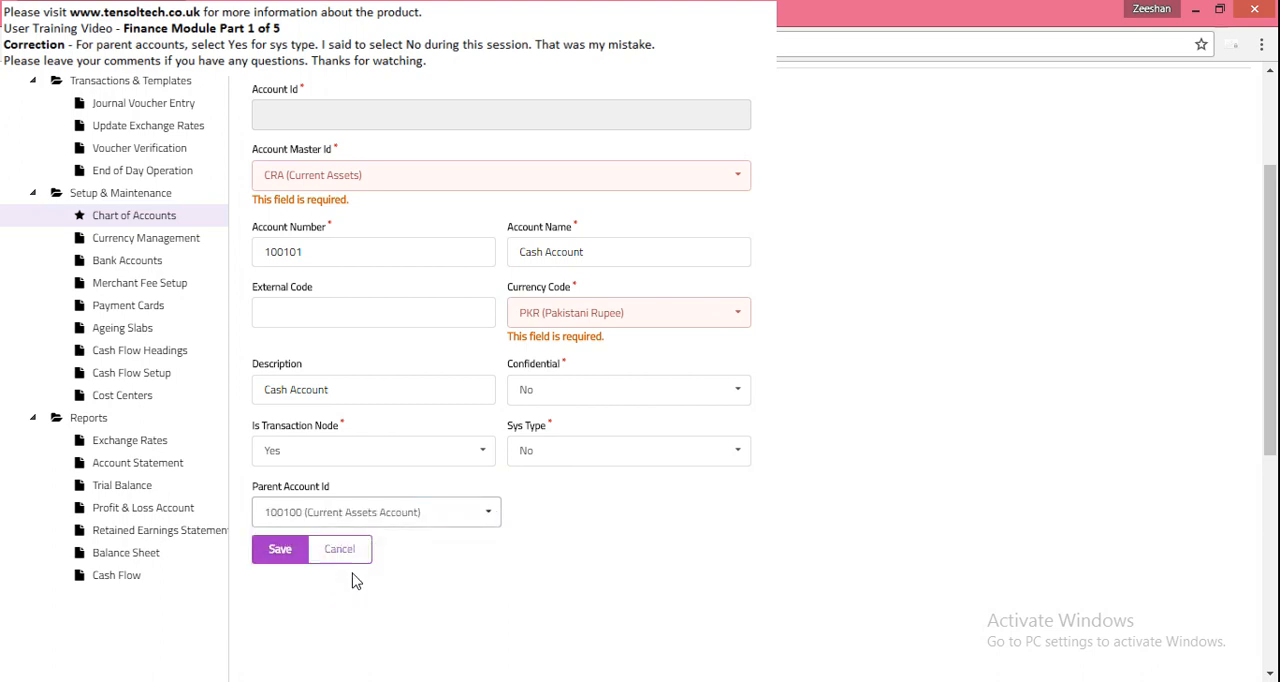
- Consult the Current Assets Account parent entry in the Word sample, and save the Cash Account record in Tensol ERP
click(947, 681)
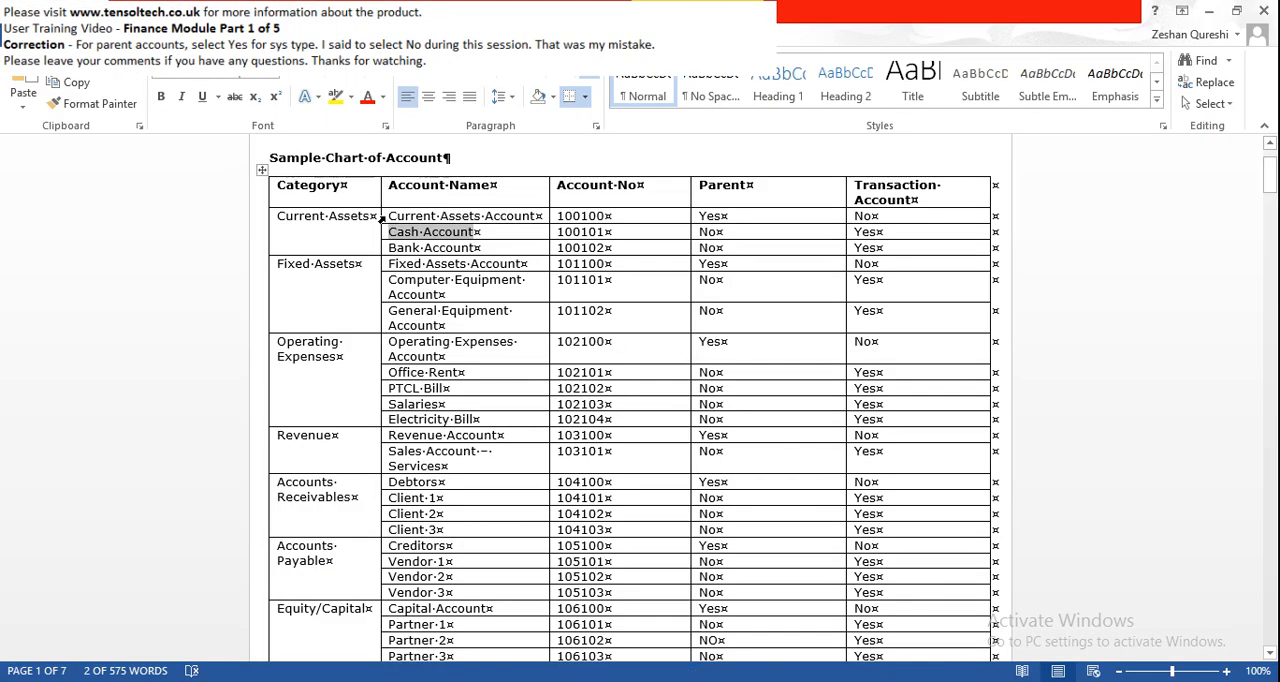
drag(390, 216, 536, 216)
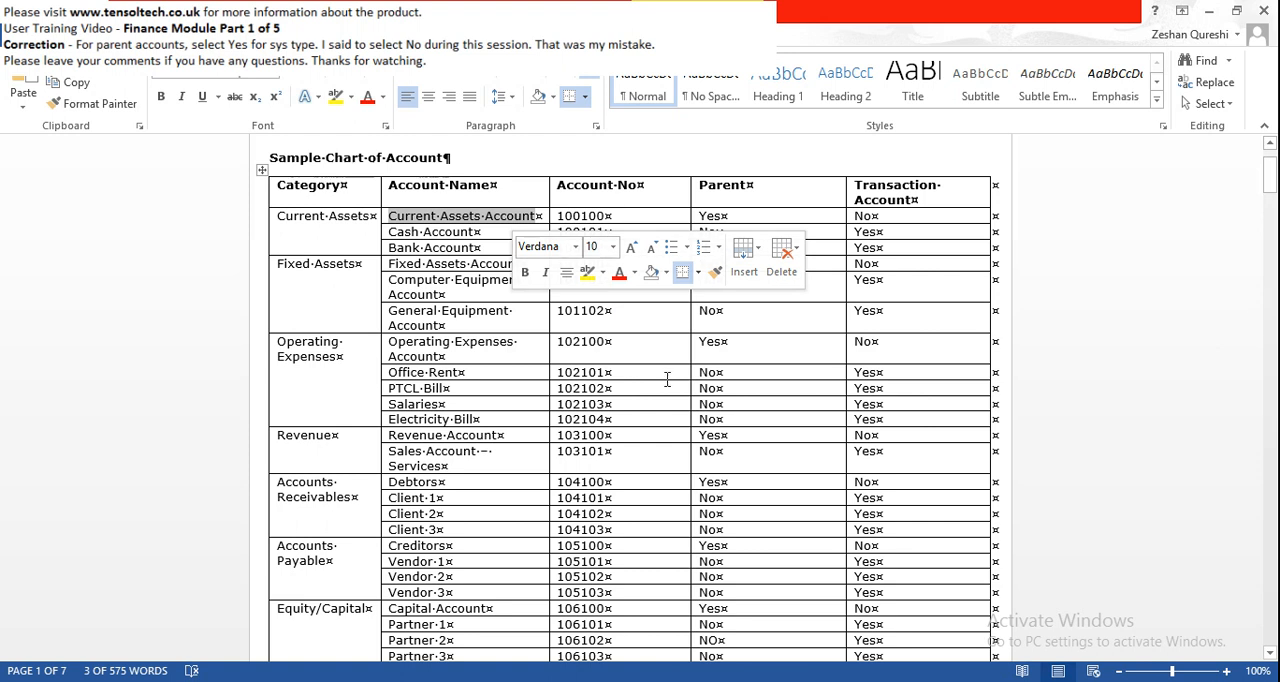
click(730, 681)
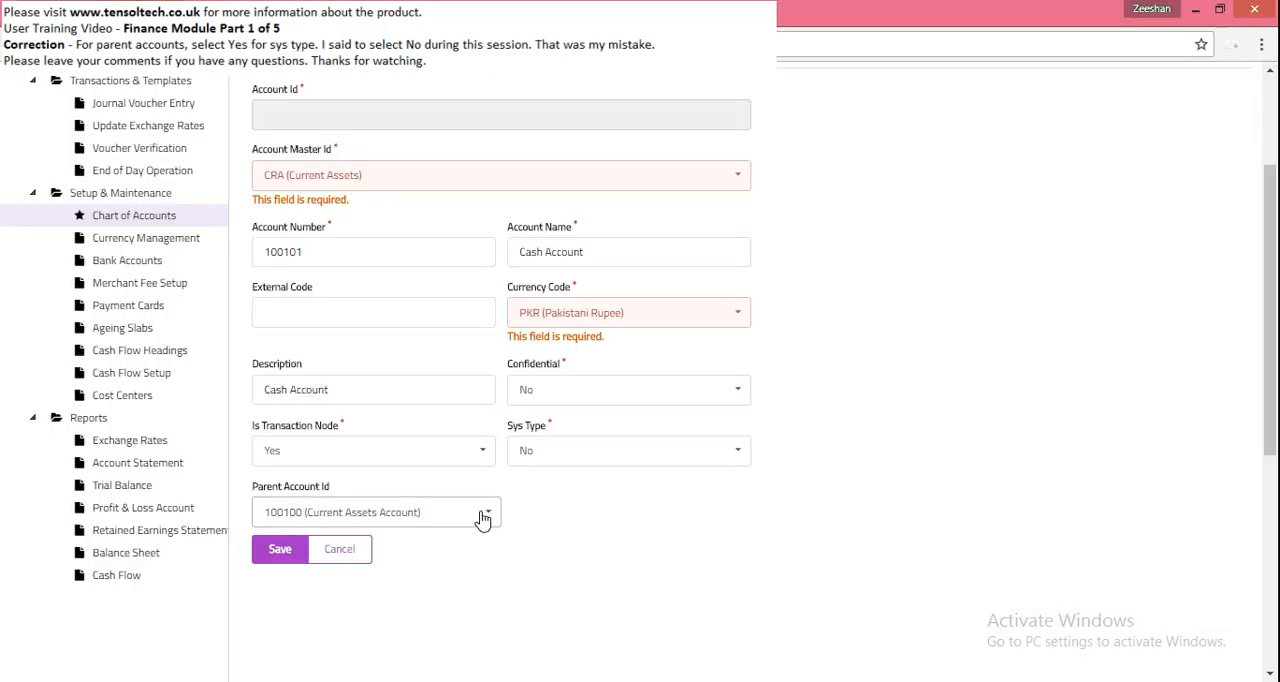
click(280, 551)
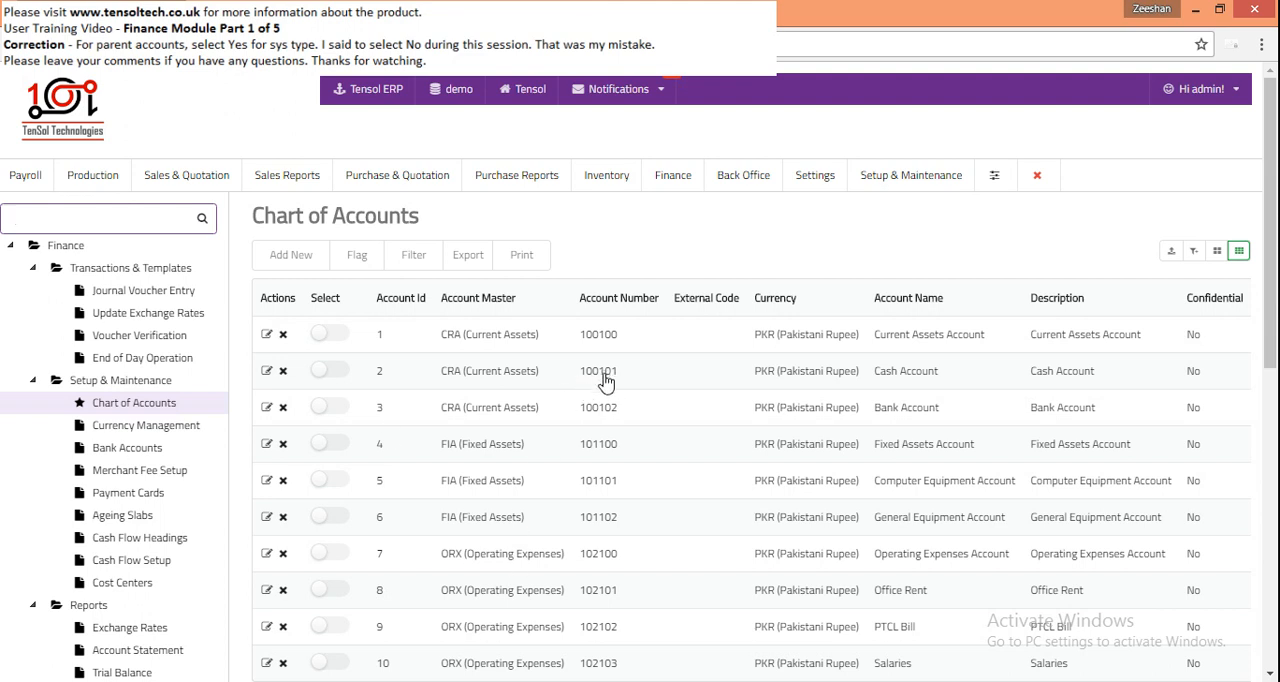
- Review the Chart of Accounts list on its first and last pages, including the transaction node, sys type and parent columns
scroll(604, 383, down, 1)
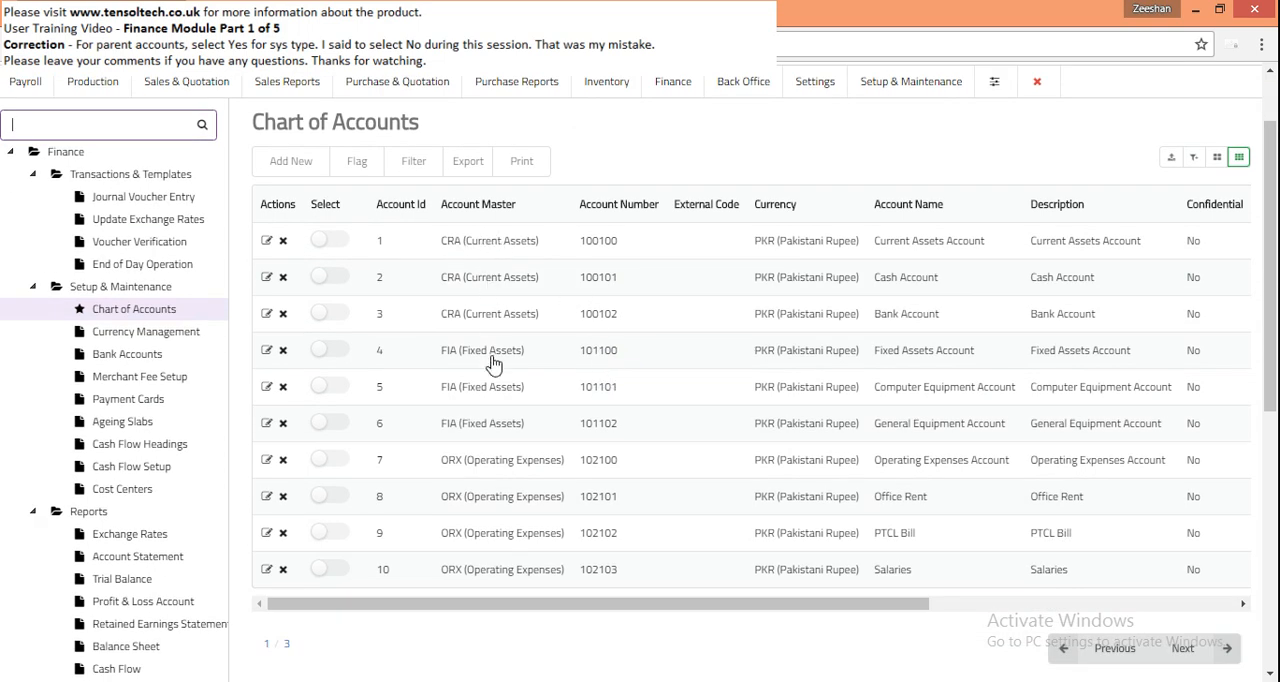
drag(576, 608, 786, 594)
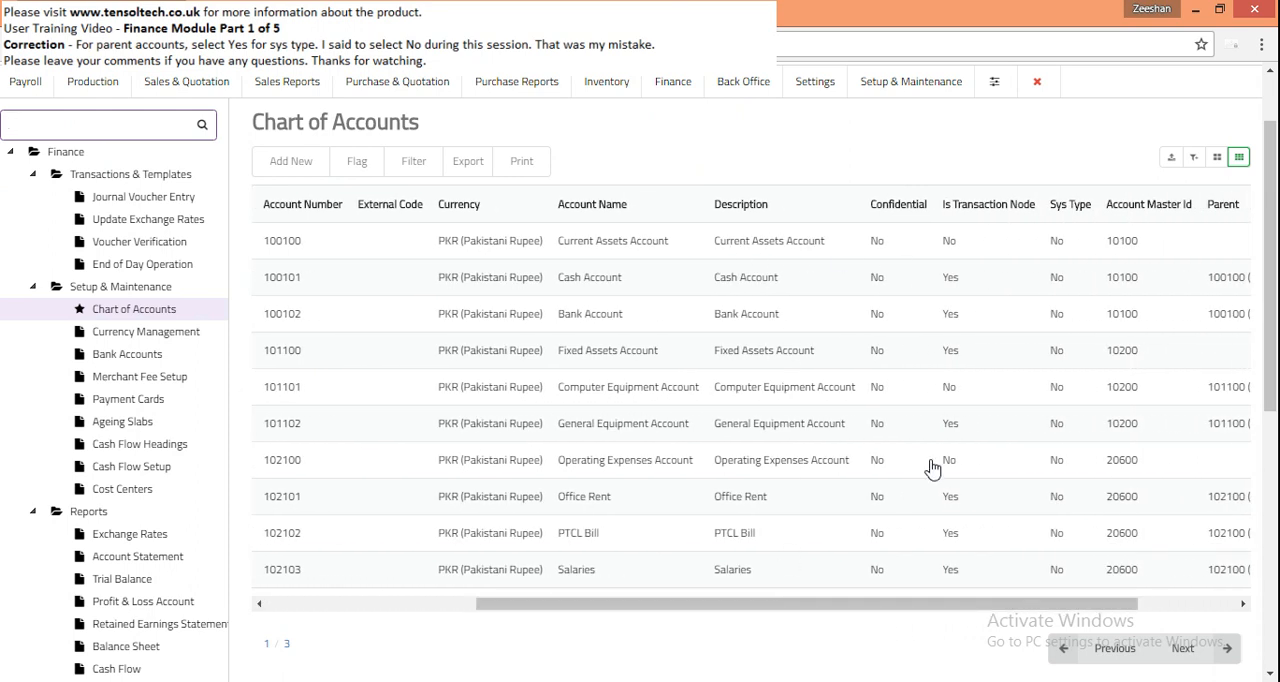
drag(945, 607, 1009, 607)
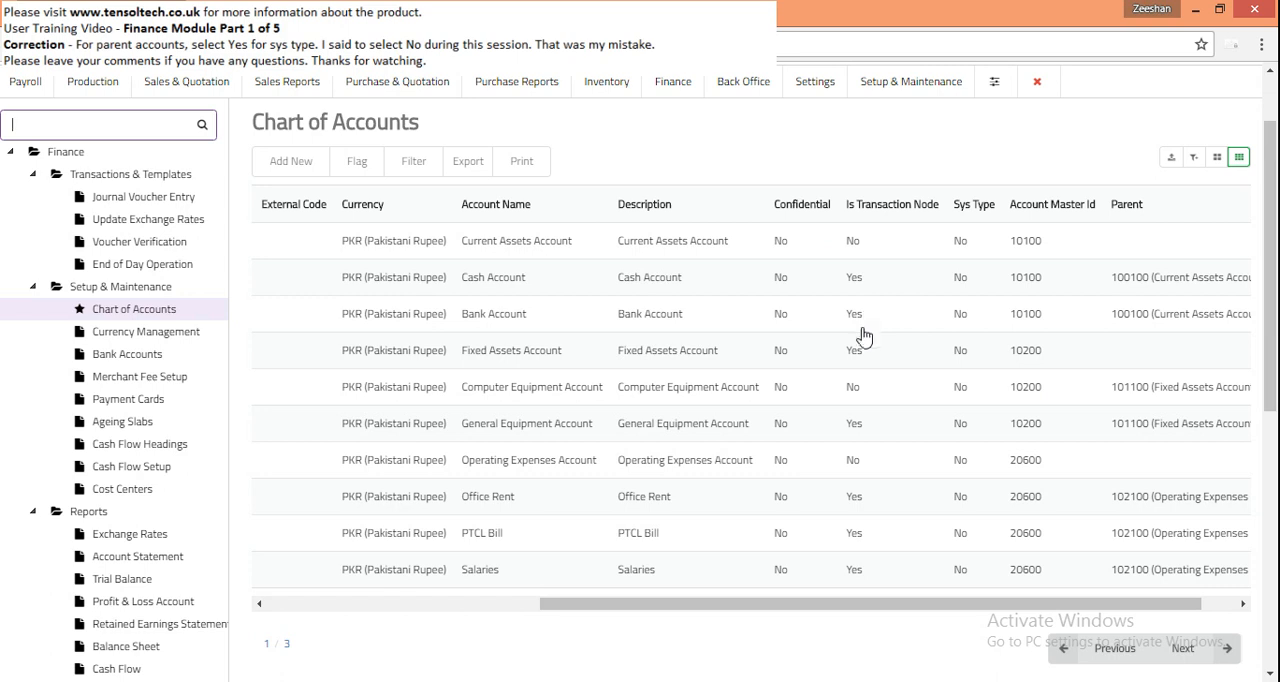
drag(868, 607, 806, 611)
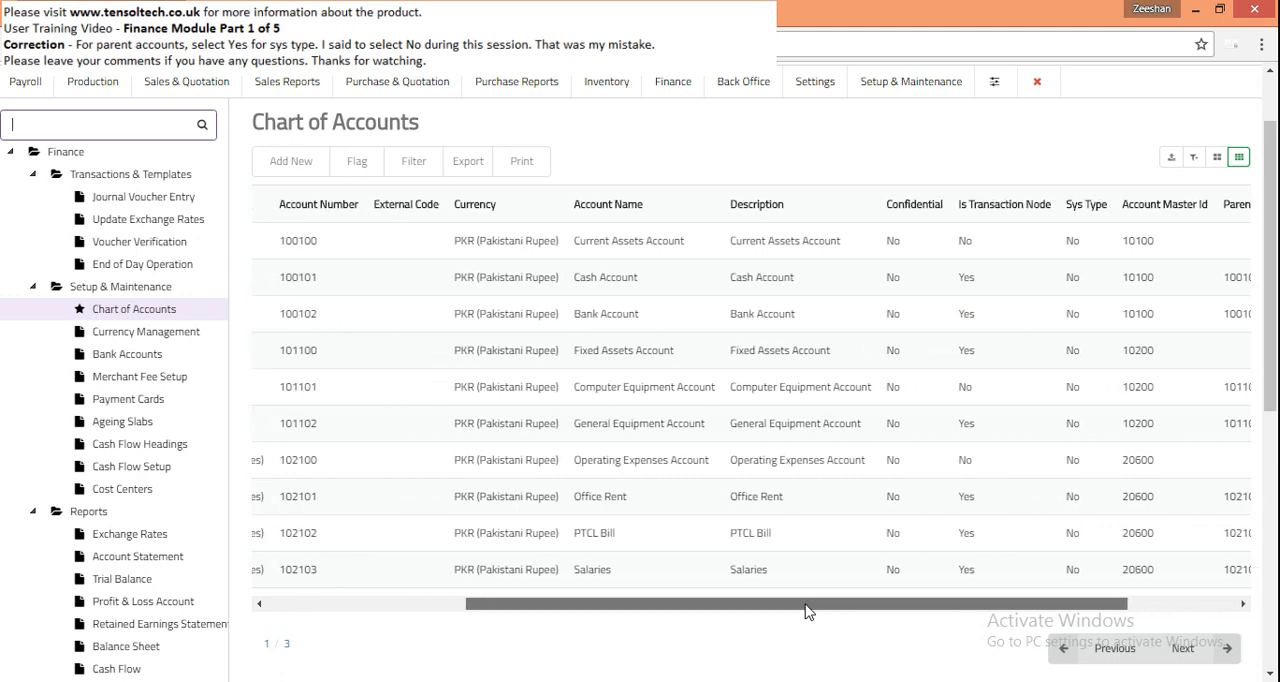
drag(806, 611, 577, 596)
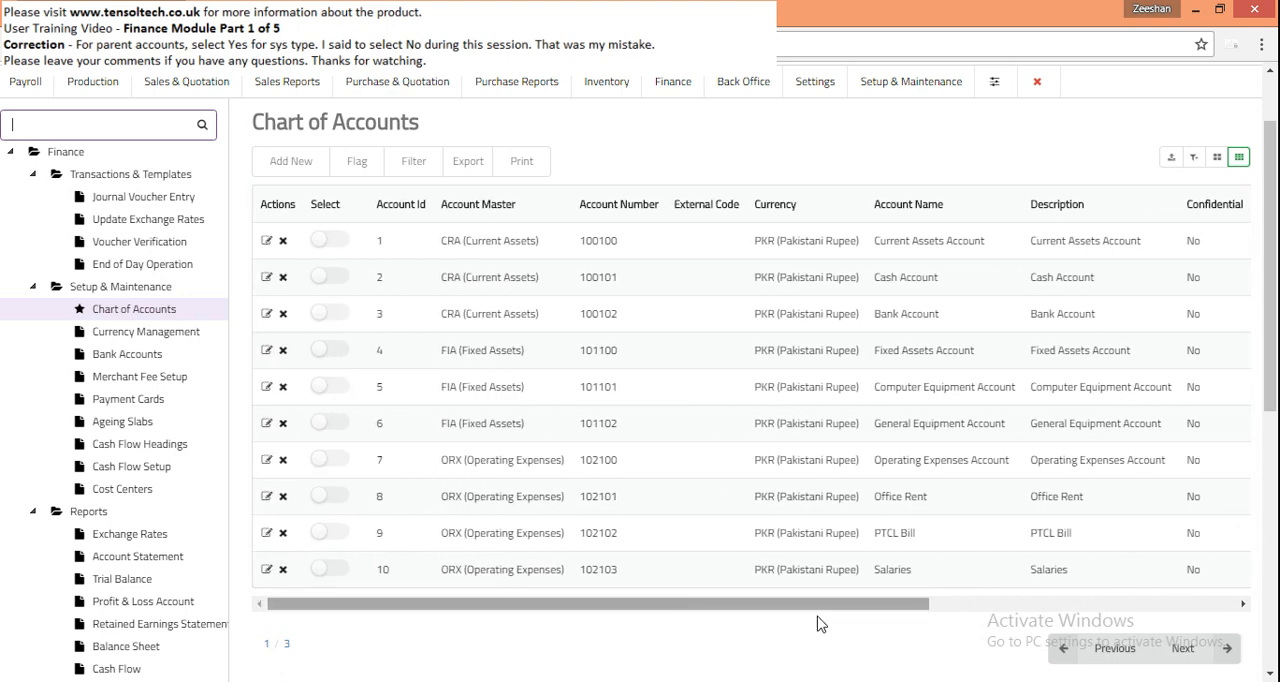
double_click(1183, 648)
mouse_move(789, 428)
mouse_down()
mouse_move(535, 418)
mouse_move(806, 417)
mouse_up()
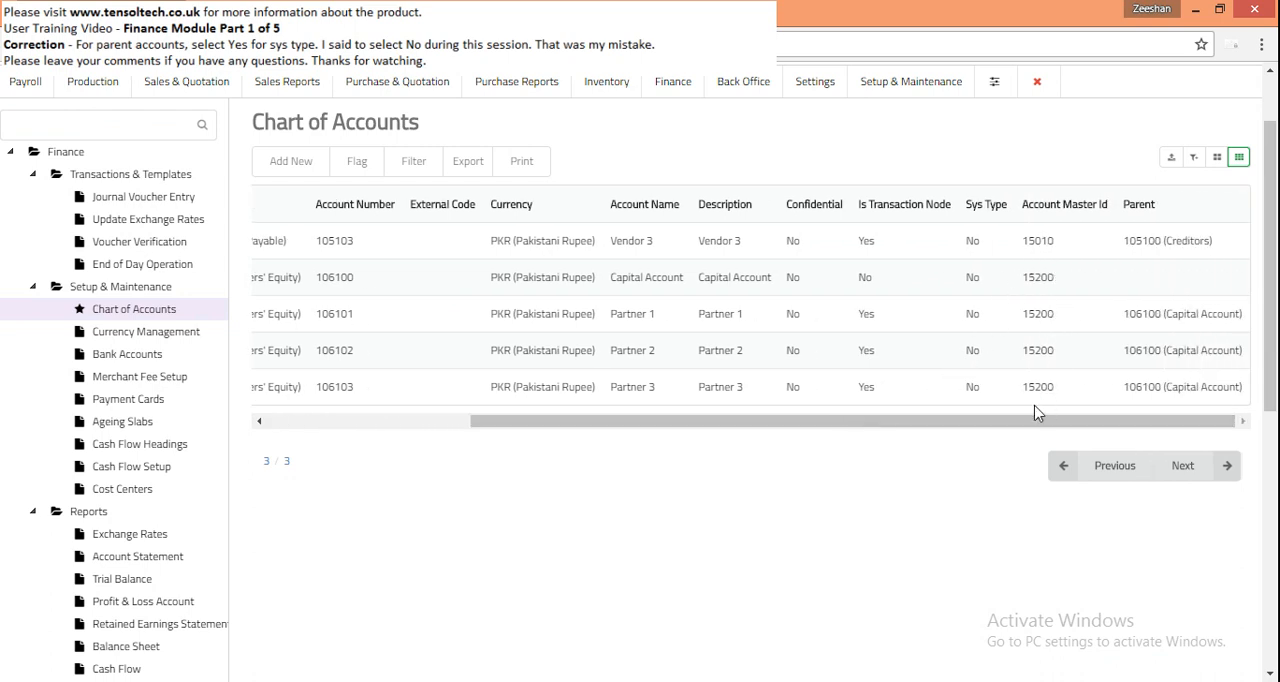
drag(974, 426, 654, 429)
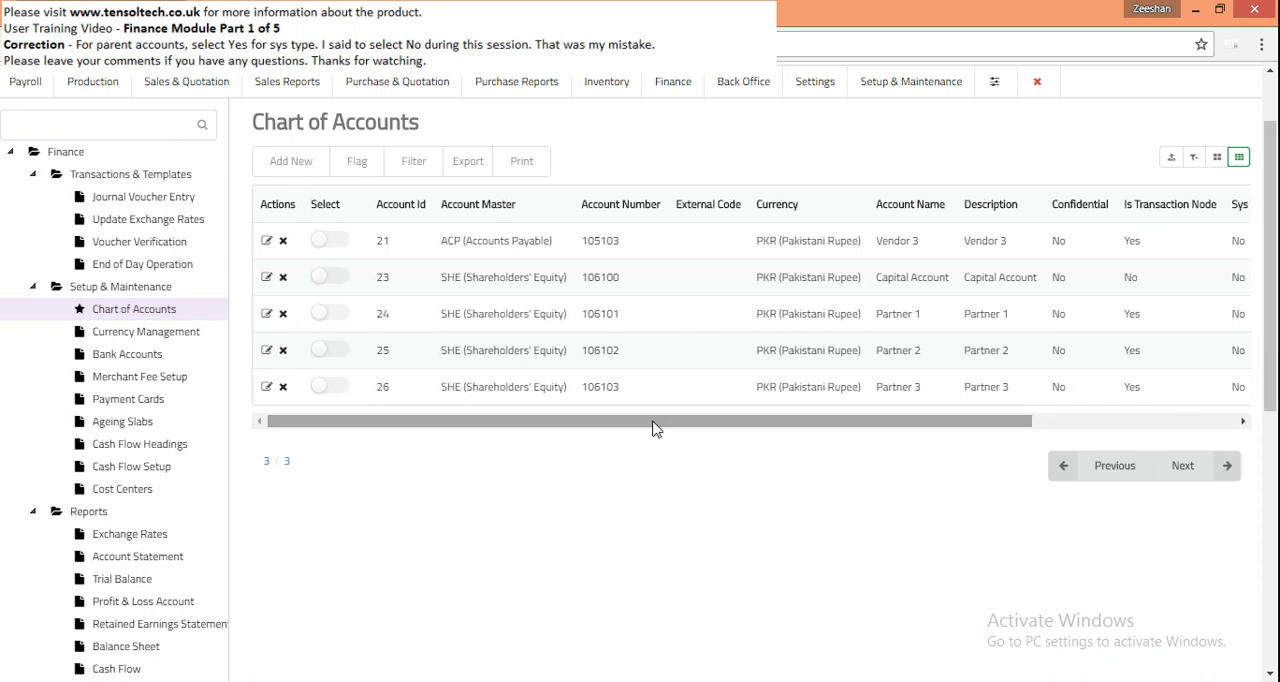
- Compare the Chart of Accounts list with the sample account table in the Word document, and return to Tensol ERP
key(alt+Tab)
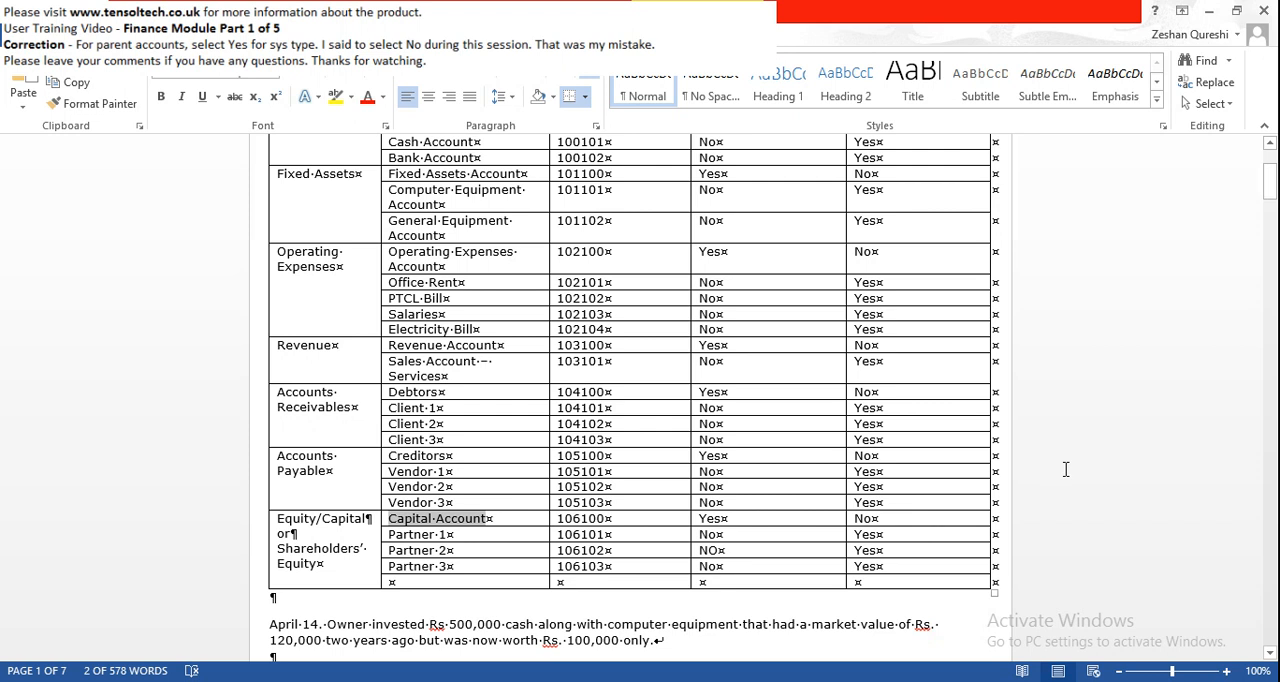
scroll(1065, 469, up, 2)
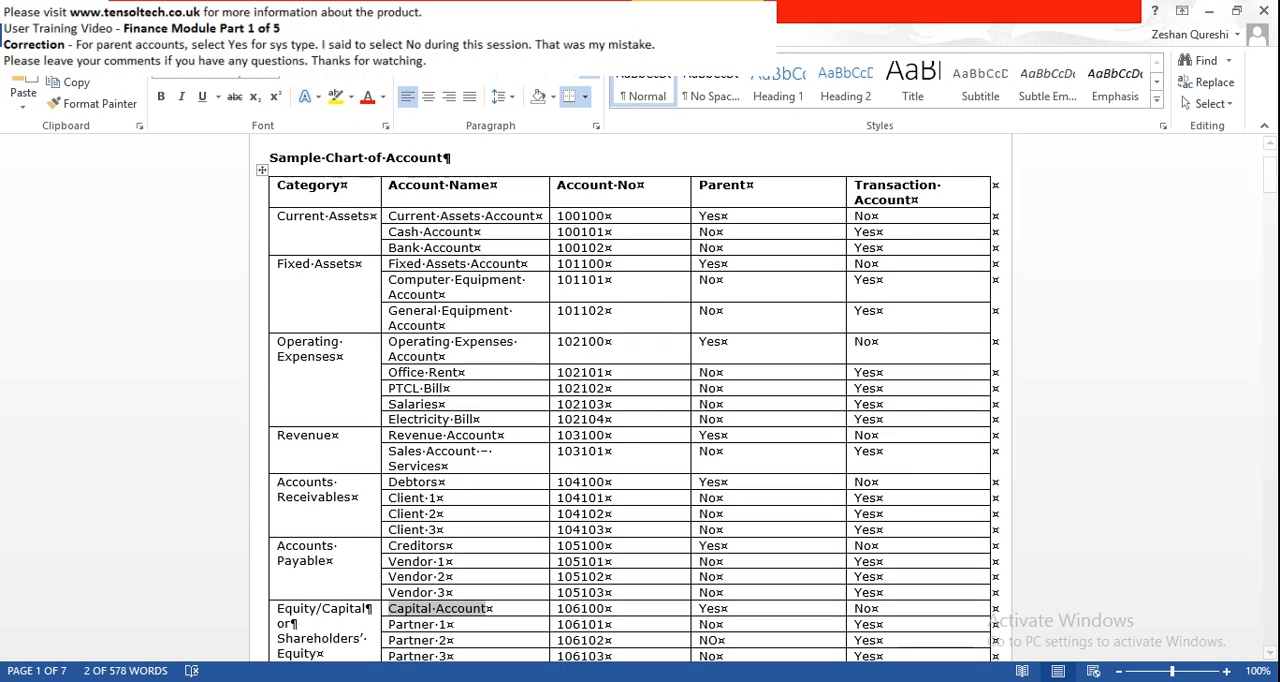
key(alt+Tab)
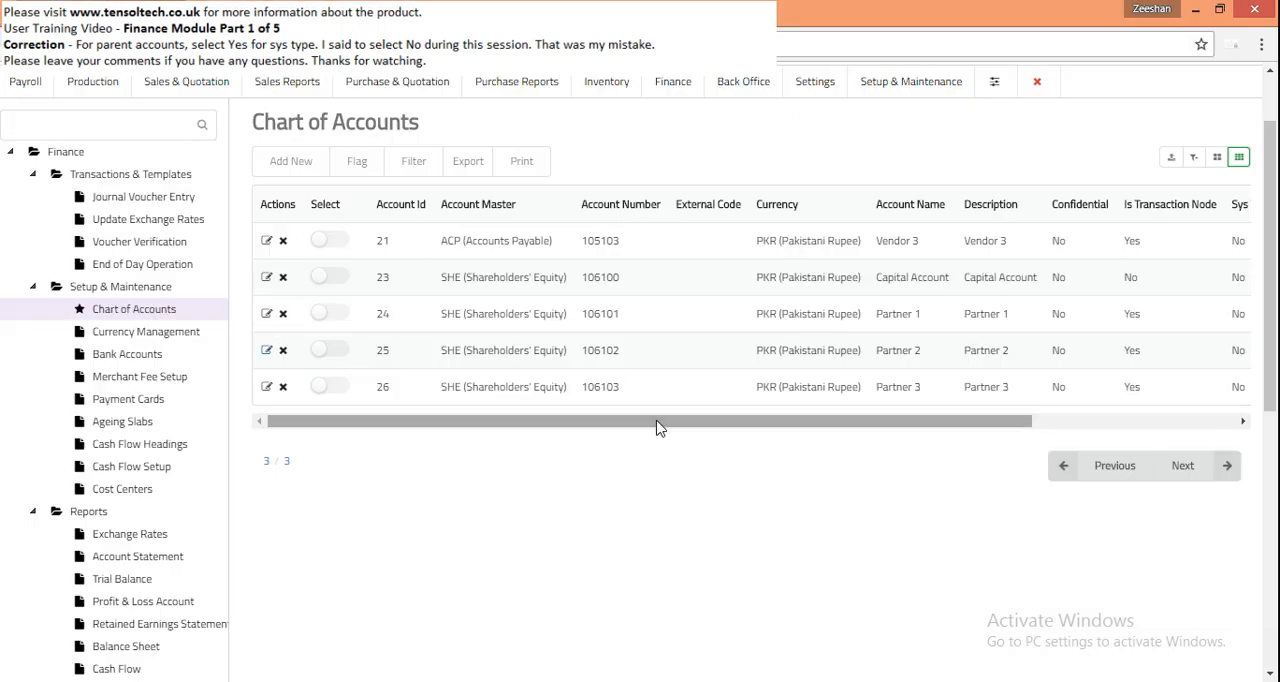
- Export the chart of accounts data from Tensol ERP, open it in Excel and auto-fit all column widths
click(1170, 158)
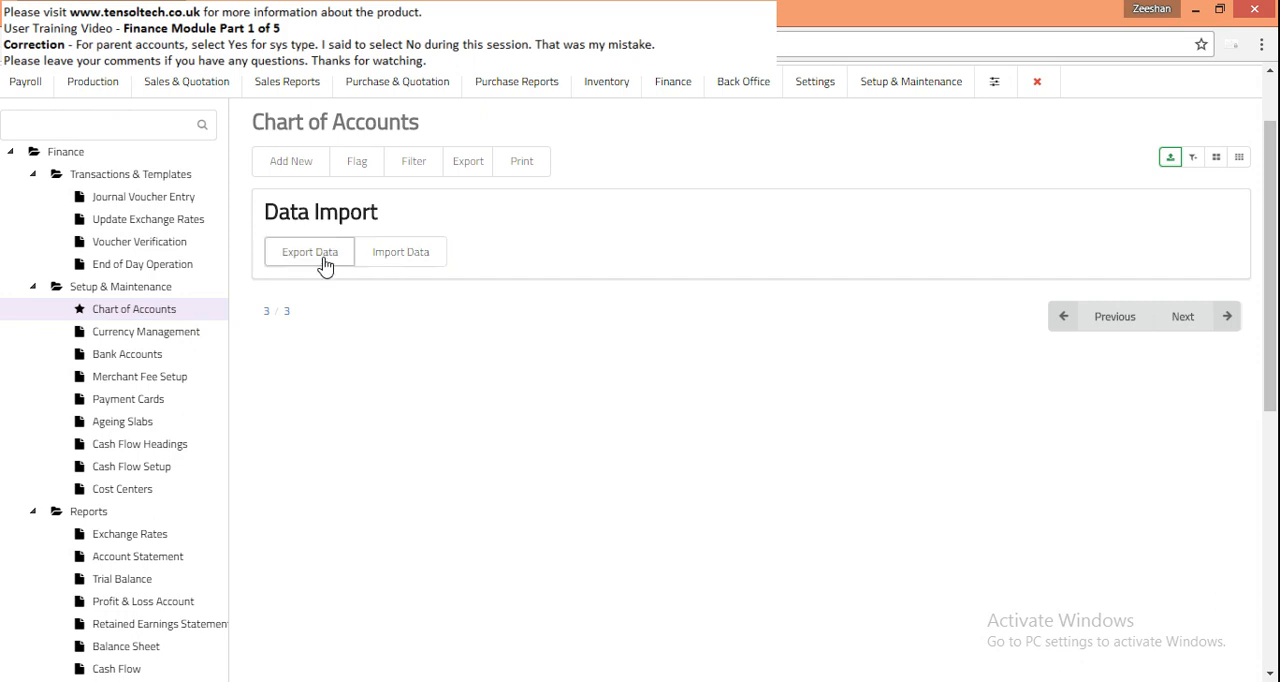
scroll(303, 258, up, 1)
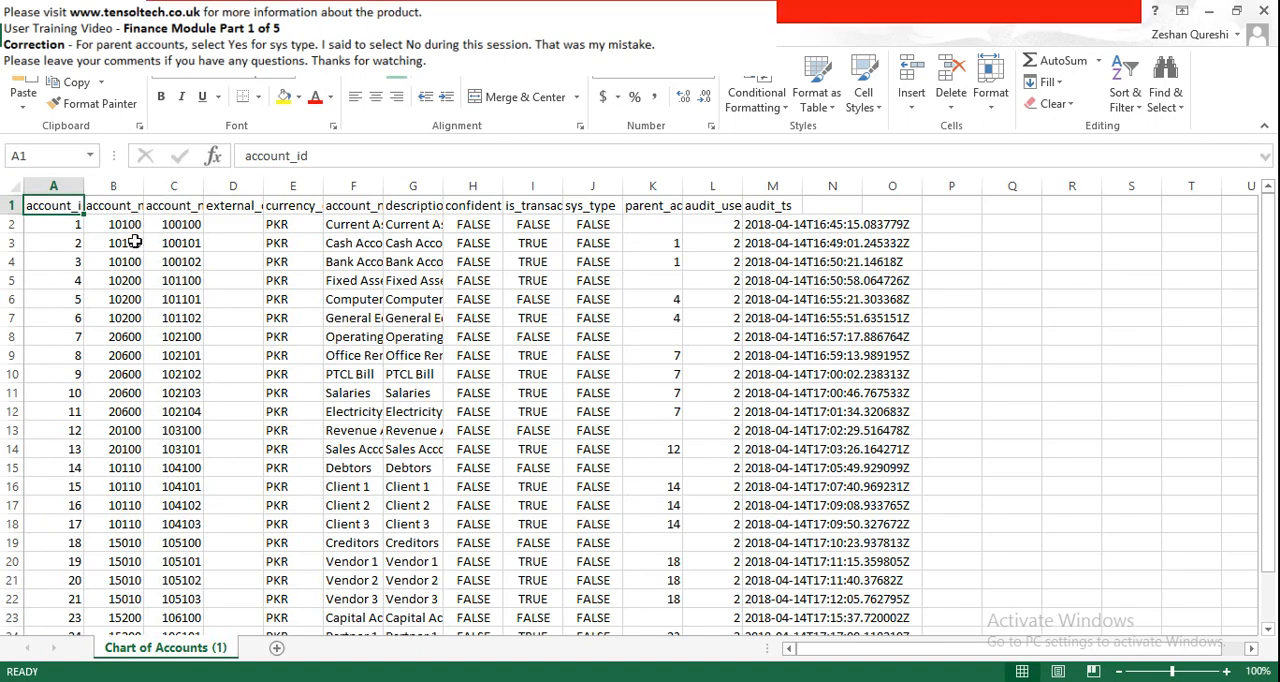
click(829, 528)
click(14, 186)
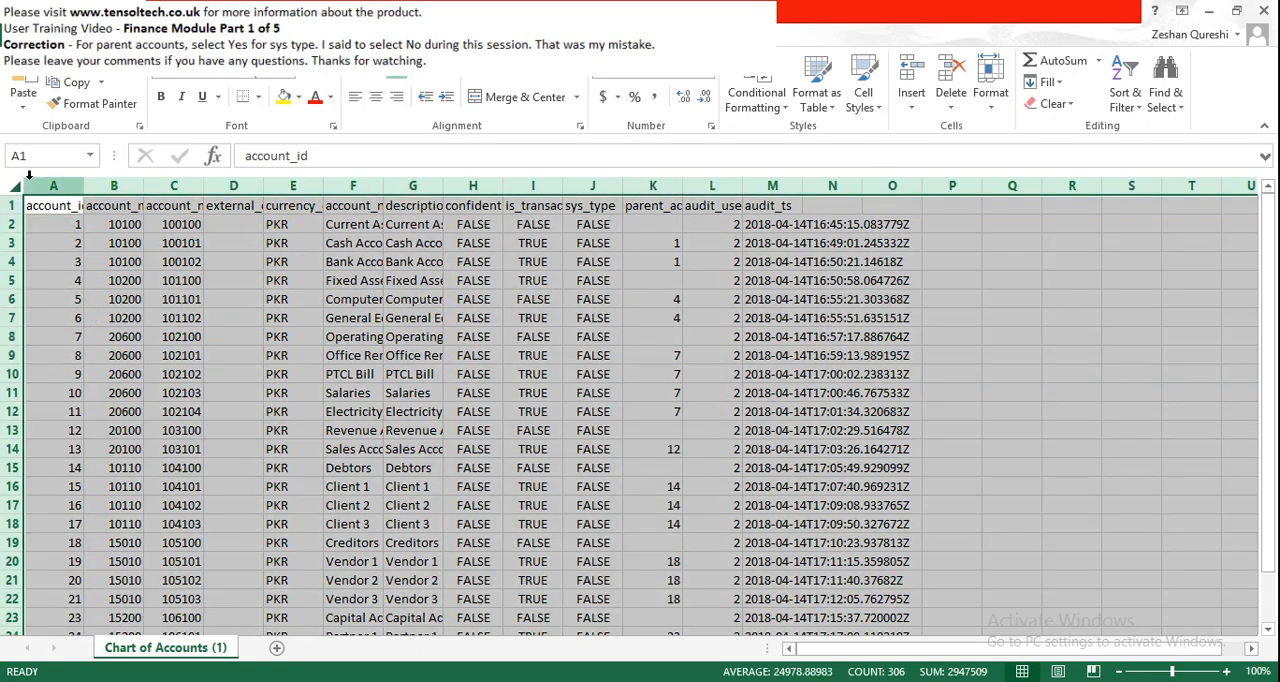
double_click(84, 186)
click(420, 362)
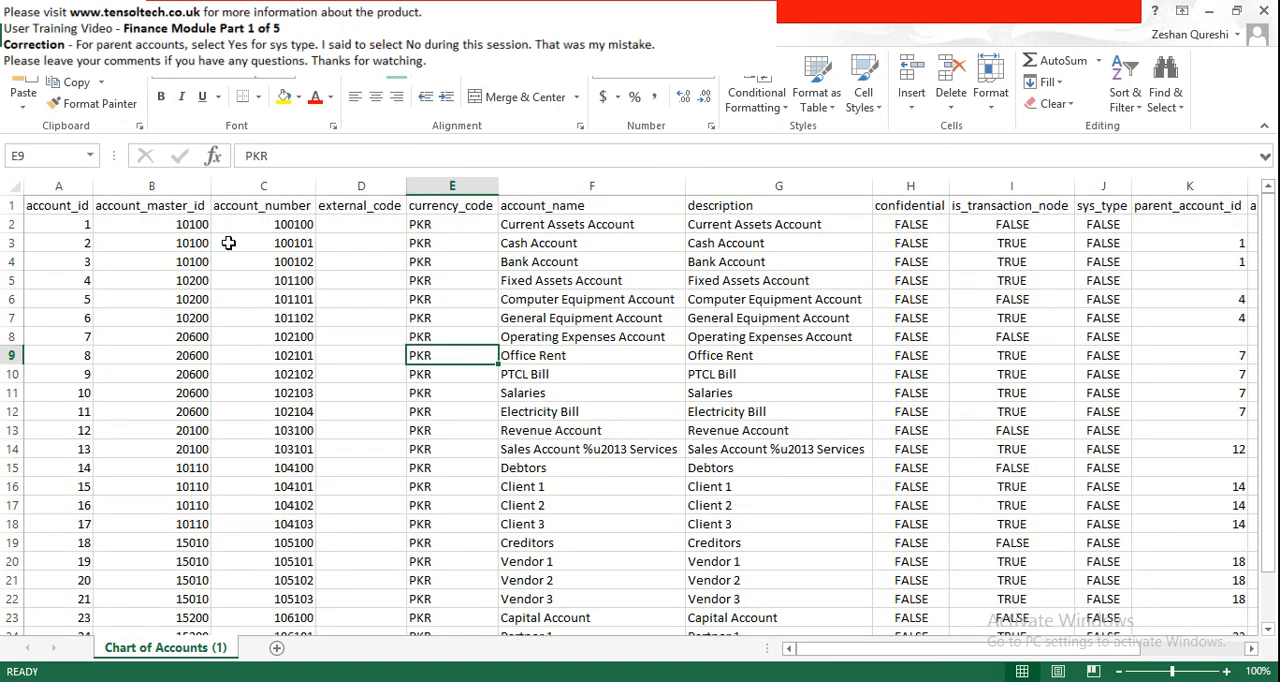
- Review the exported account rows down to the last entry and close the workbook without saving
mouse_move(825, 658)
mouse_down()
mouse_move(1010, 655)
mouse_move(850, 655)
mouse_up()
scroll(133, 364, down, 4)
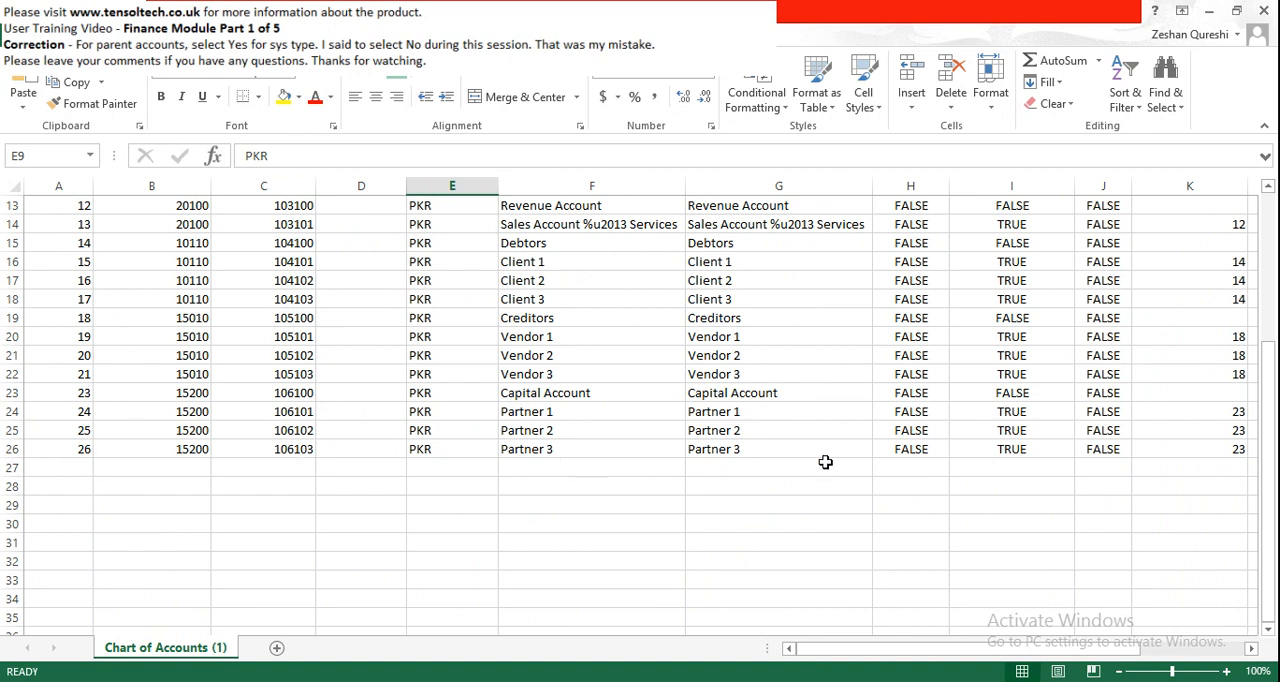
click(176, 467)
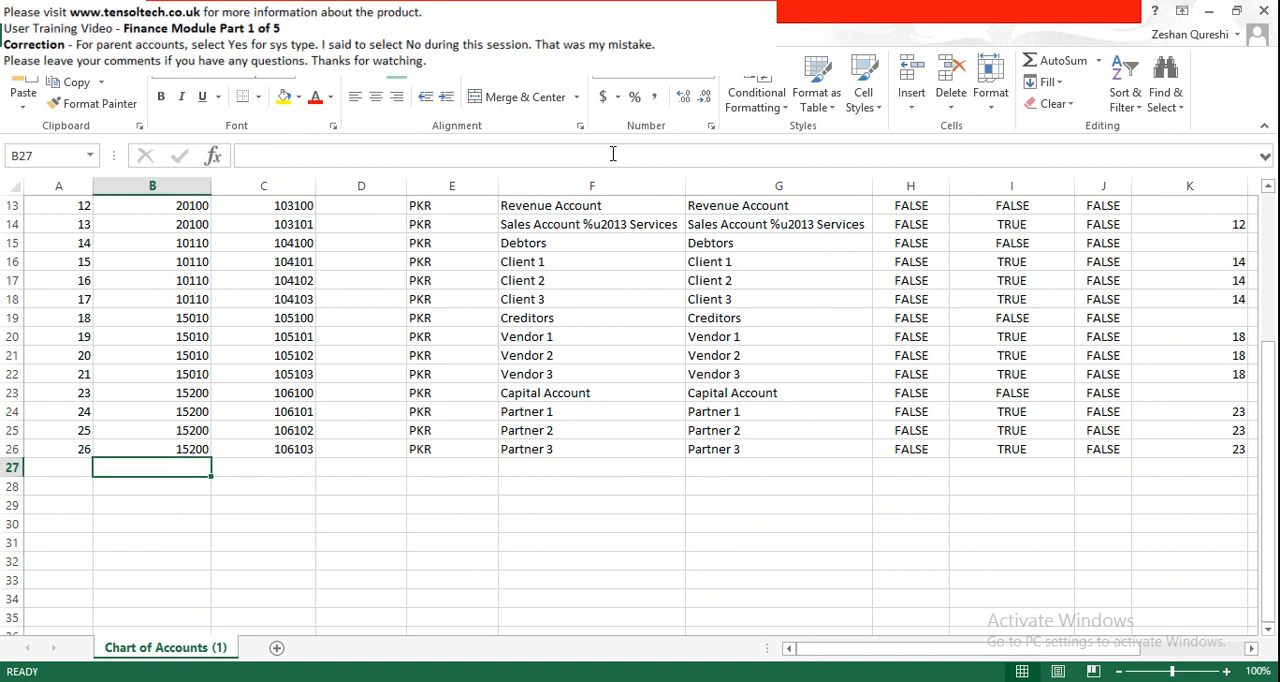
click(1260, 12)
click(652, 376)
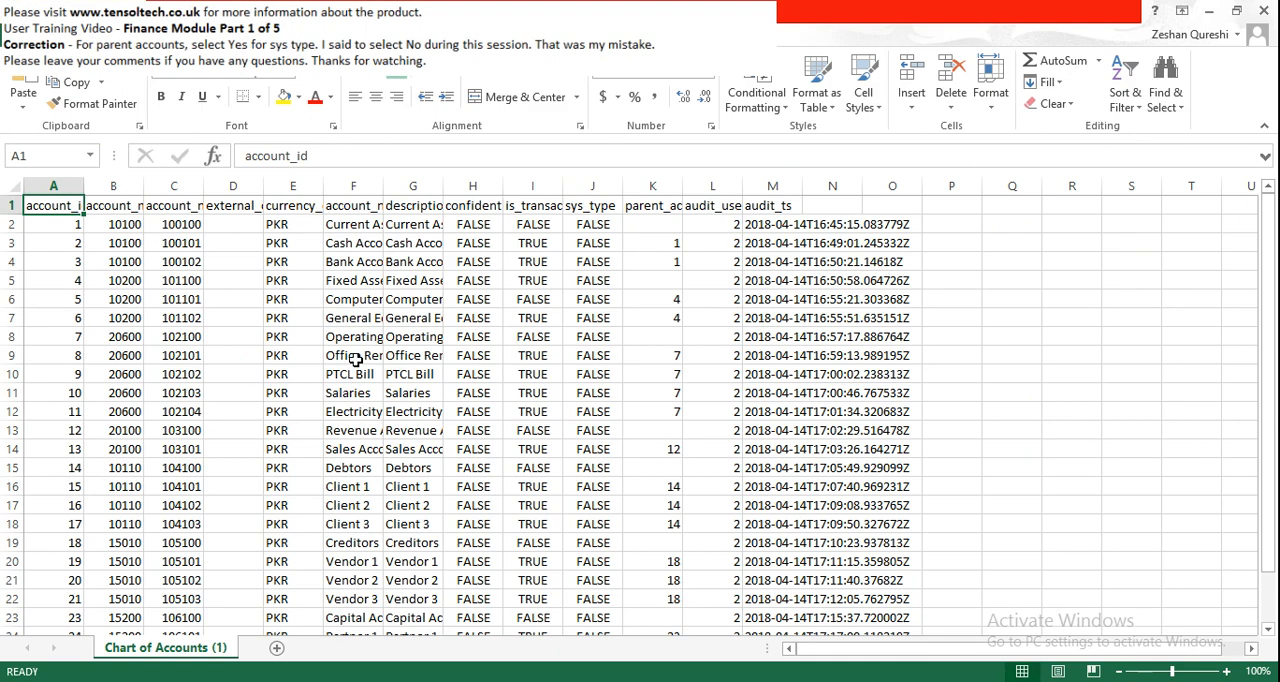
- Reopen the exported chart of accounts file in Excel and auto-fit all its column widths
scroll(355, 360, down, 3)
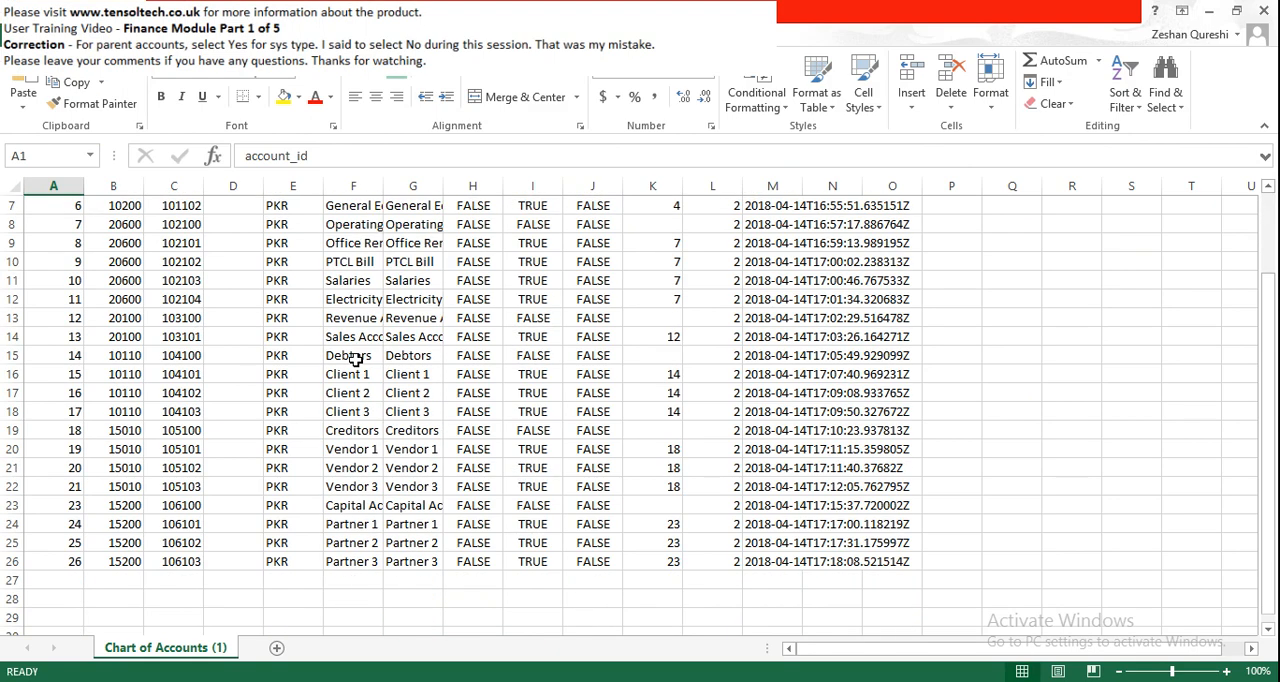
scroll(355, 360, up, 3)
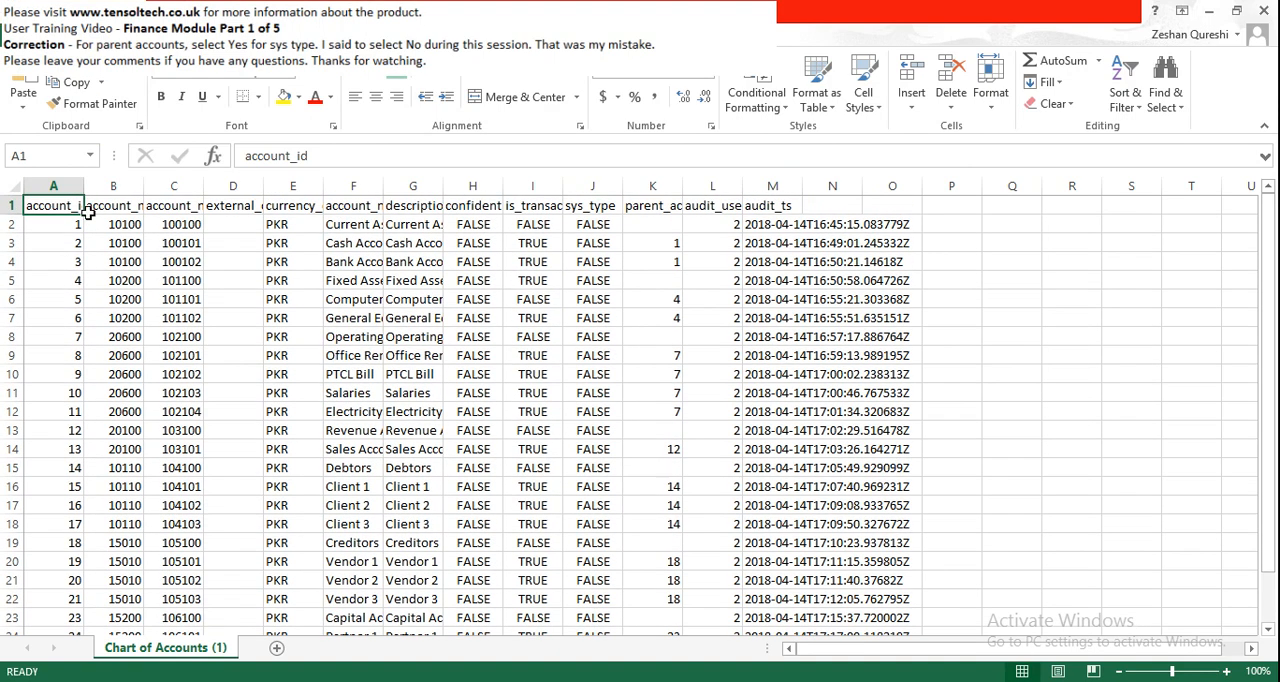
click(6, 185)
double_click(84, 186)
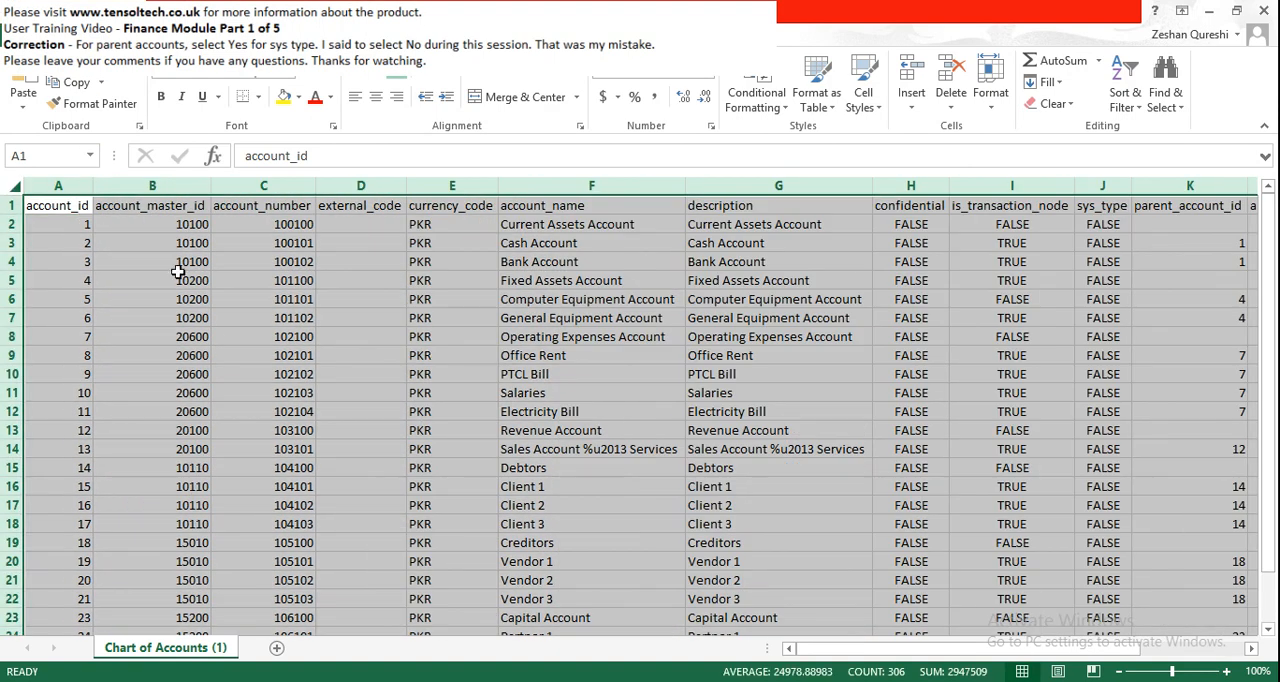
click(179, 355)
- Examine the account_id values and the last rows of the exported chart of accounts
scroll(179, 355, down, 3)
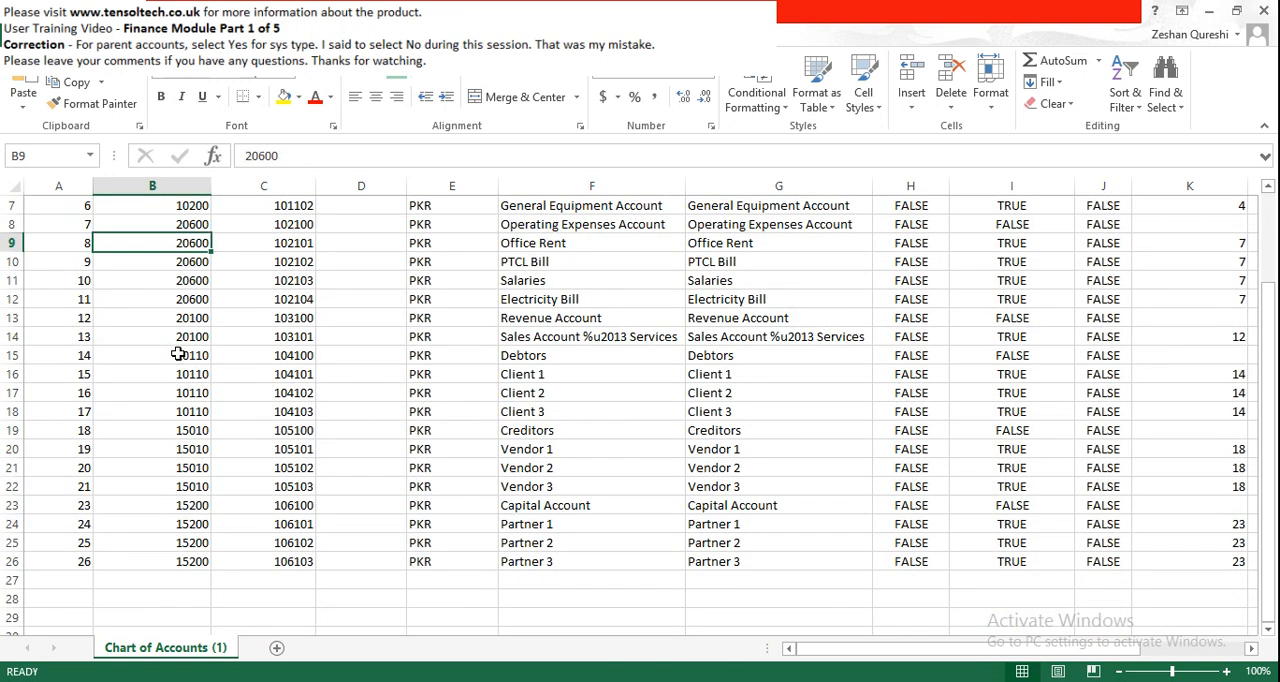
scroll(177, 354, up, 3)
drag(71, 226, 80, 486)
scroll(176, 453, down, 3)
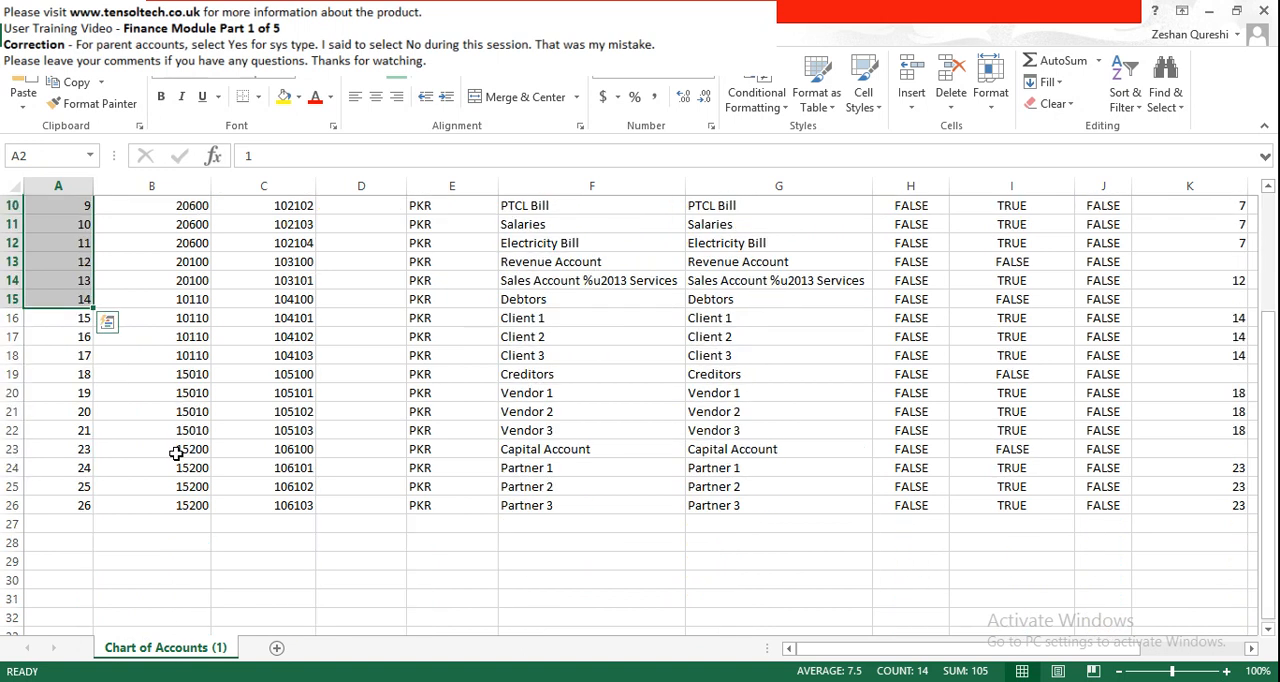
- Start a new account in row 27 with account_id left blank, account_master_id 15200 and account_number 106103
click(89, 527)
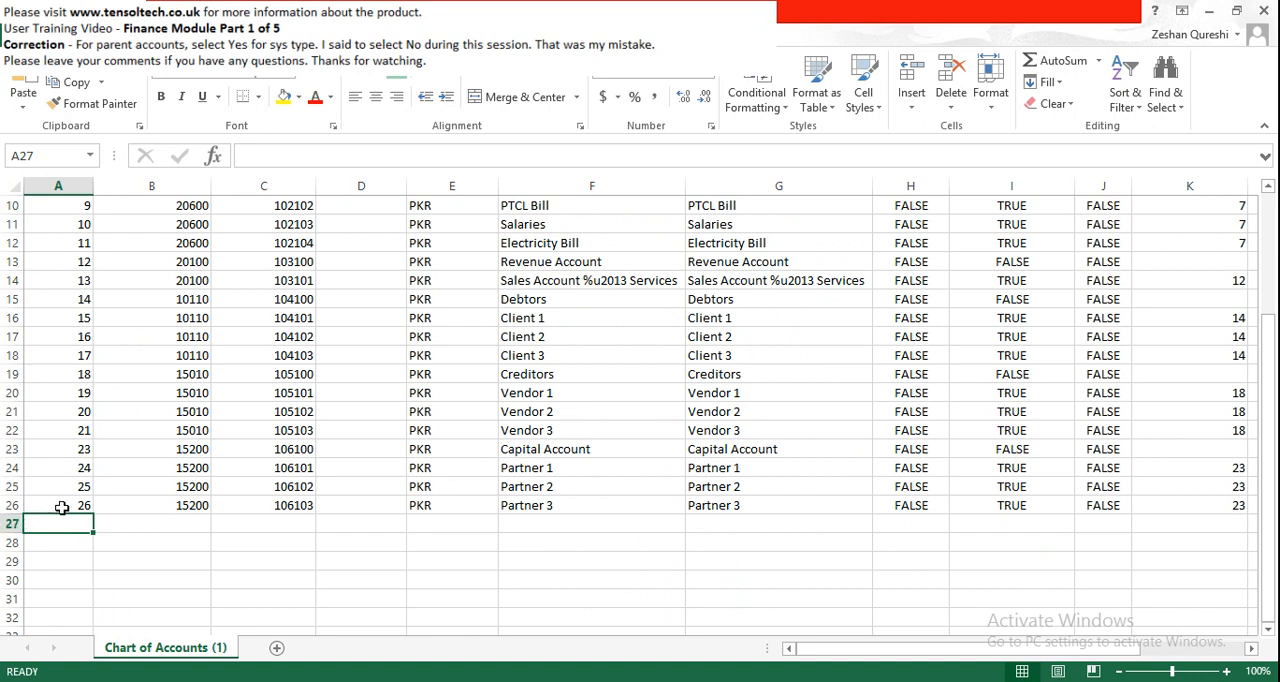
click(134, 524)
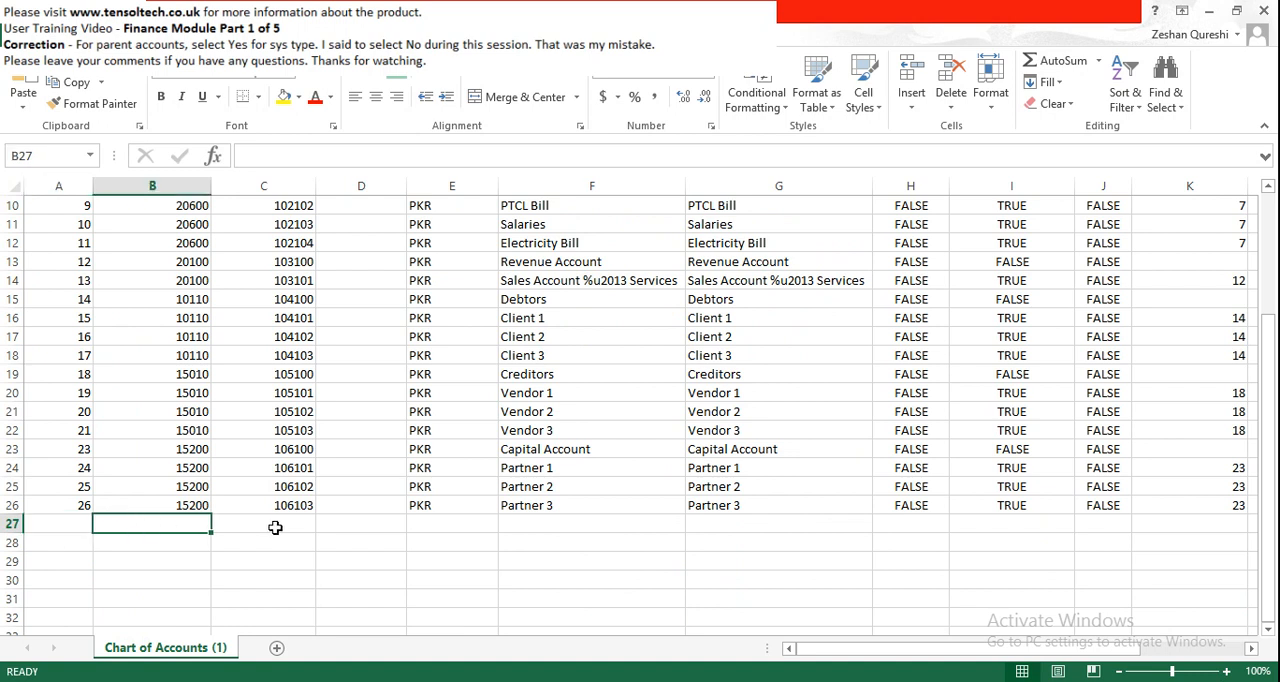
text(15)
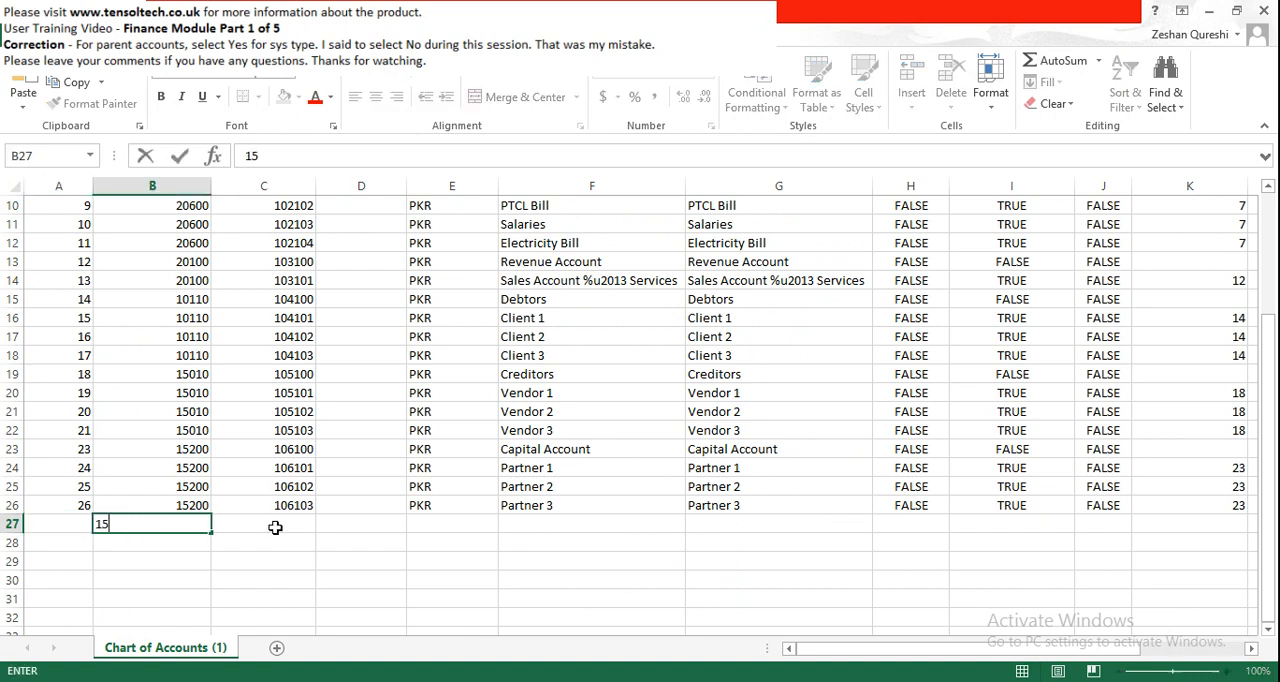
text(200)
click(275, 527)
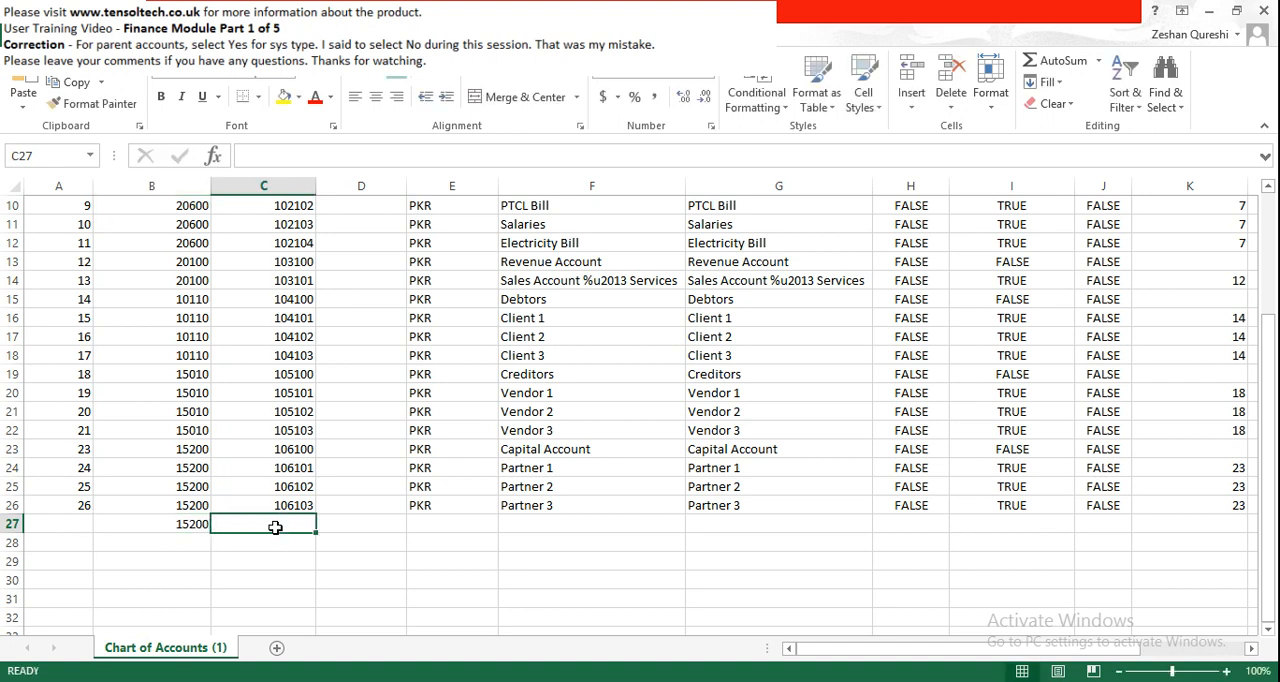
text(106103)
key(Tab)
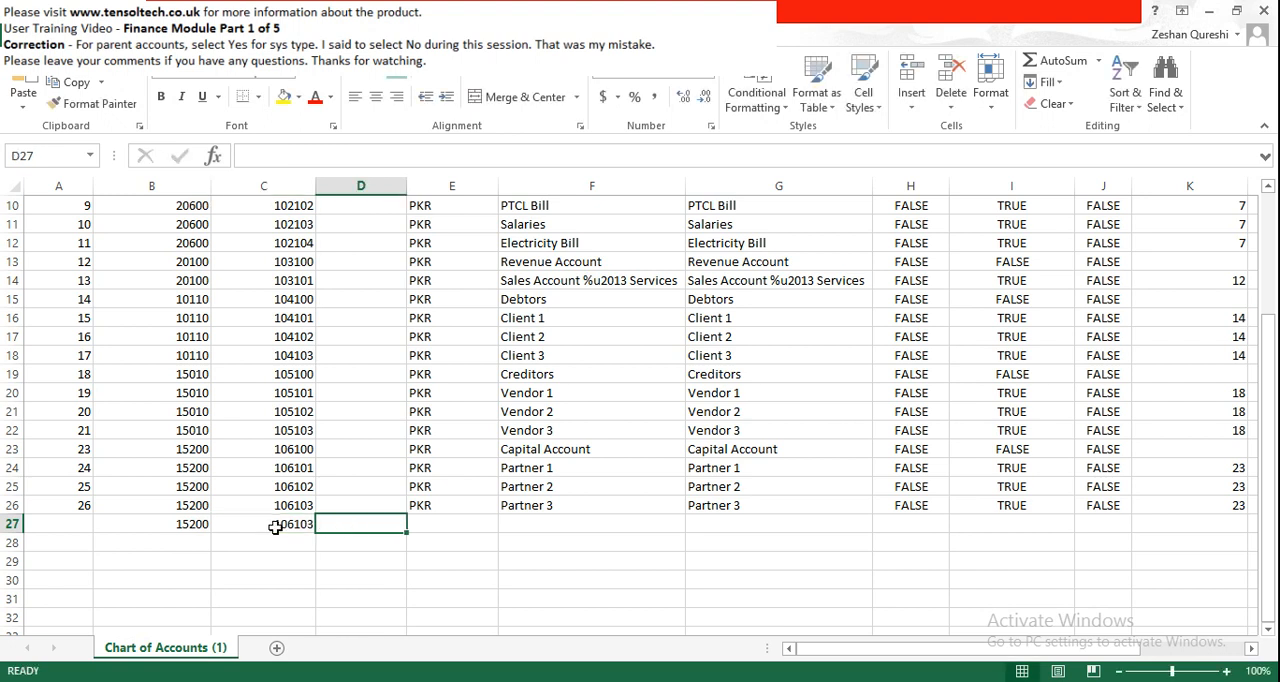
- Check the column headings and fill the currency code PKR down from row 26 into row 27
scroll(246, 514, up, 3)
scroll(343, 465, down, 3)
click(440, 527)
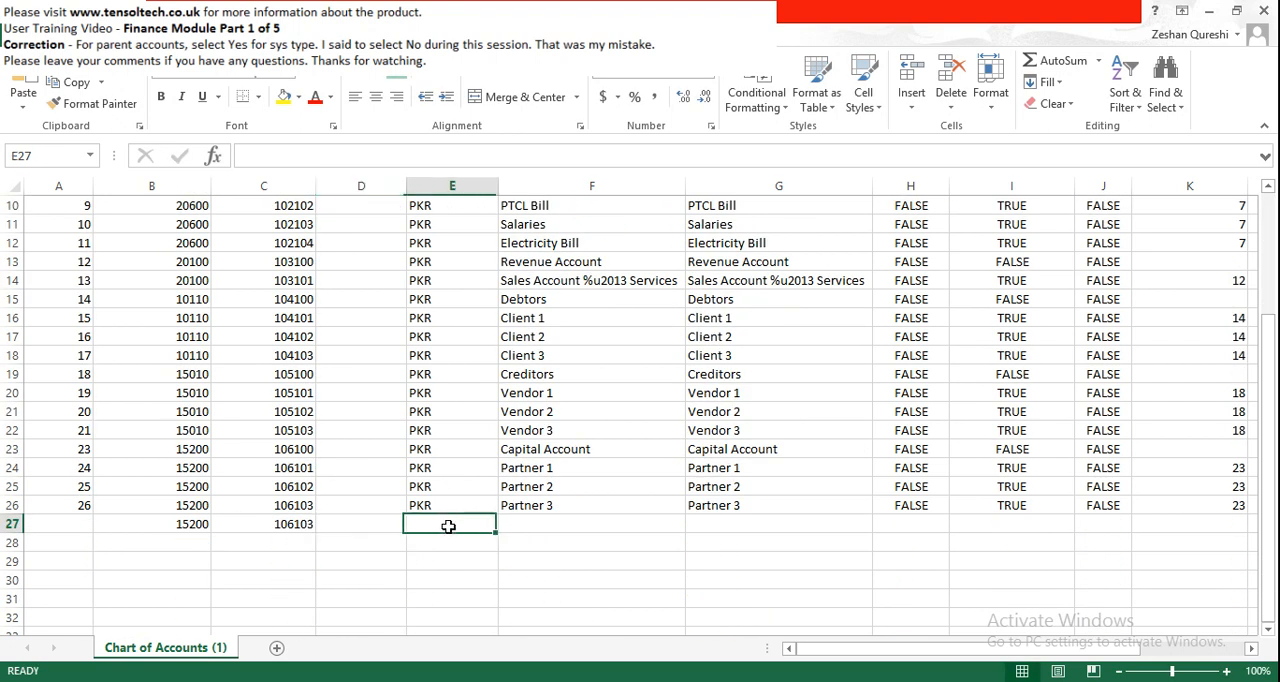
key(Up)
key(shift+Down)
key(ctrl+d)
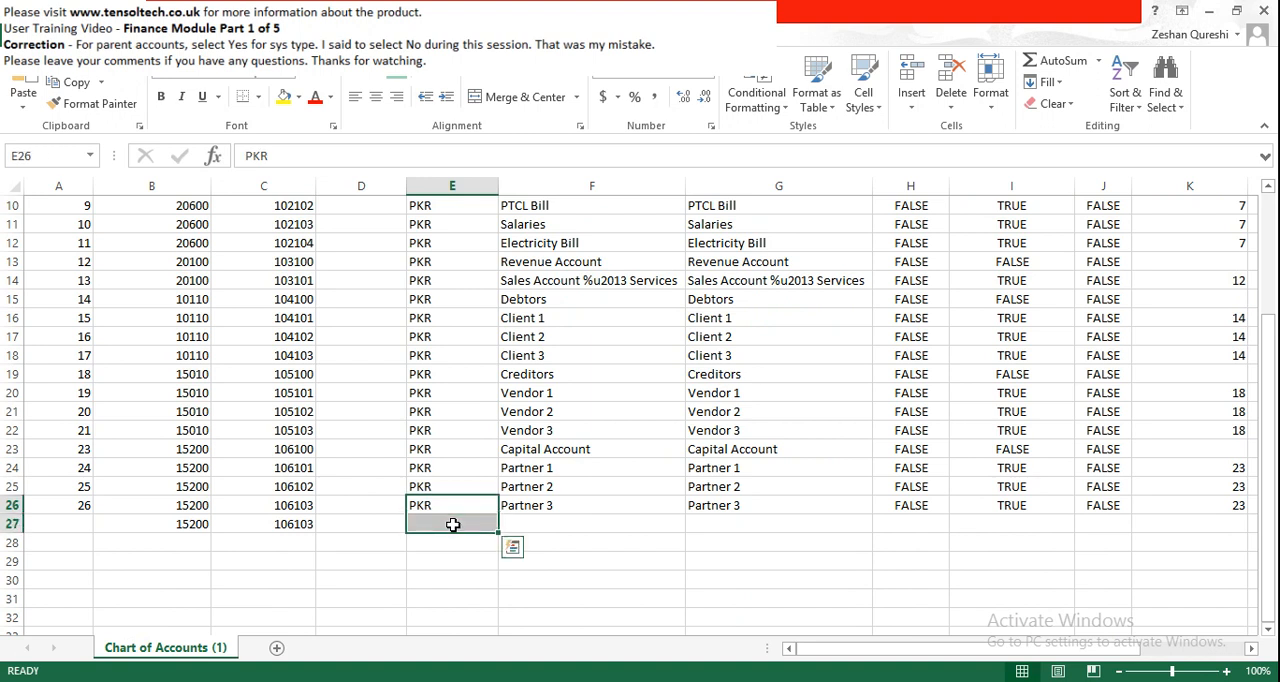
- Fill the Partner 3 account name down into row 27 and change it to Partner 4
key(Right)
key(shift+Down)
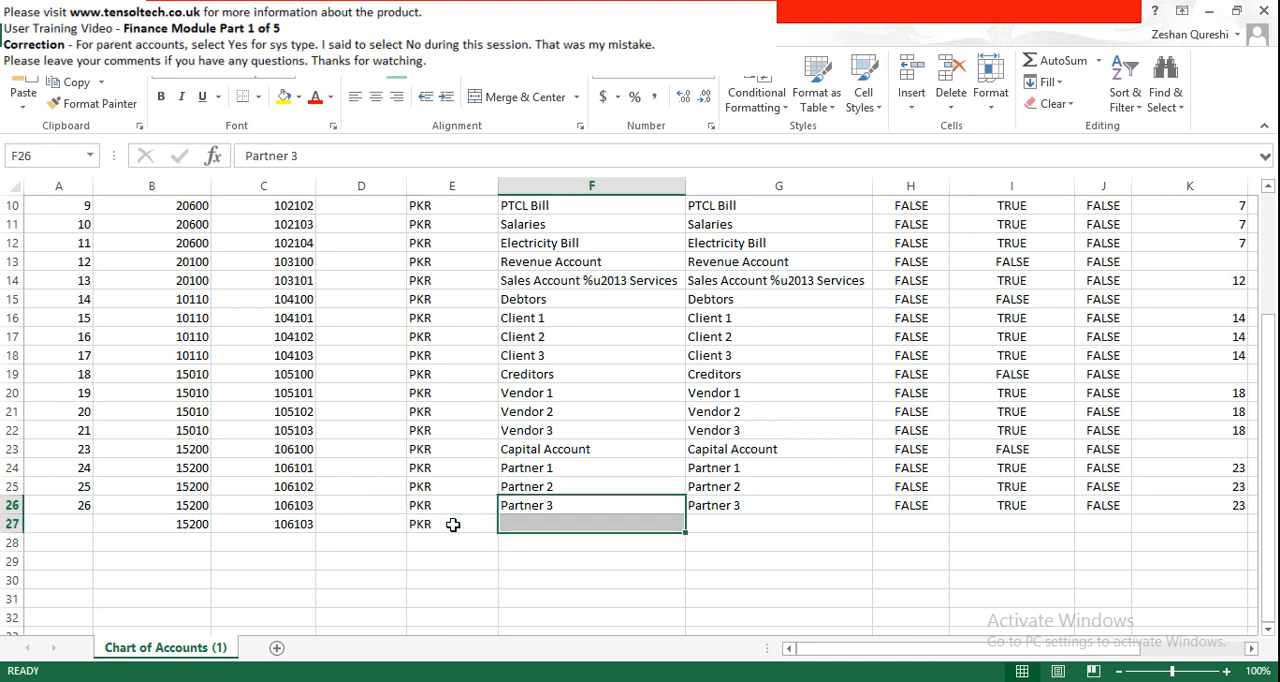
key(ctrl+d)
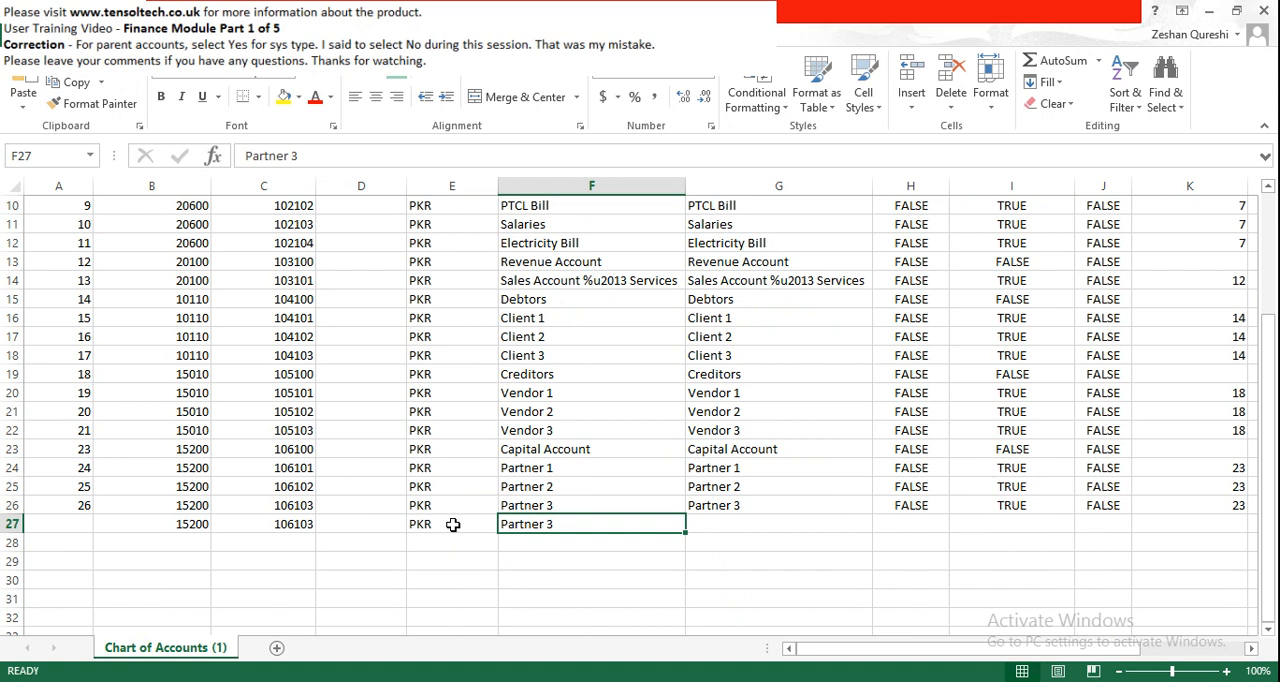
key(F2)
key(BackSpace)
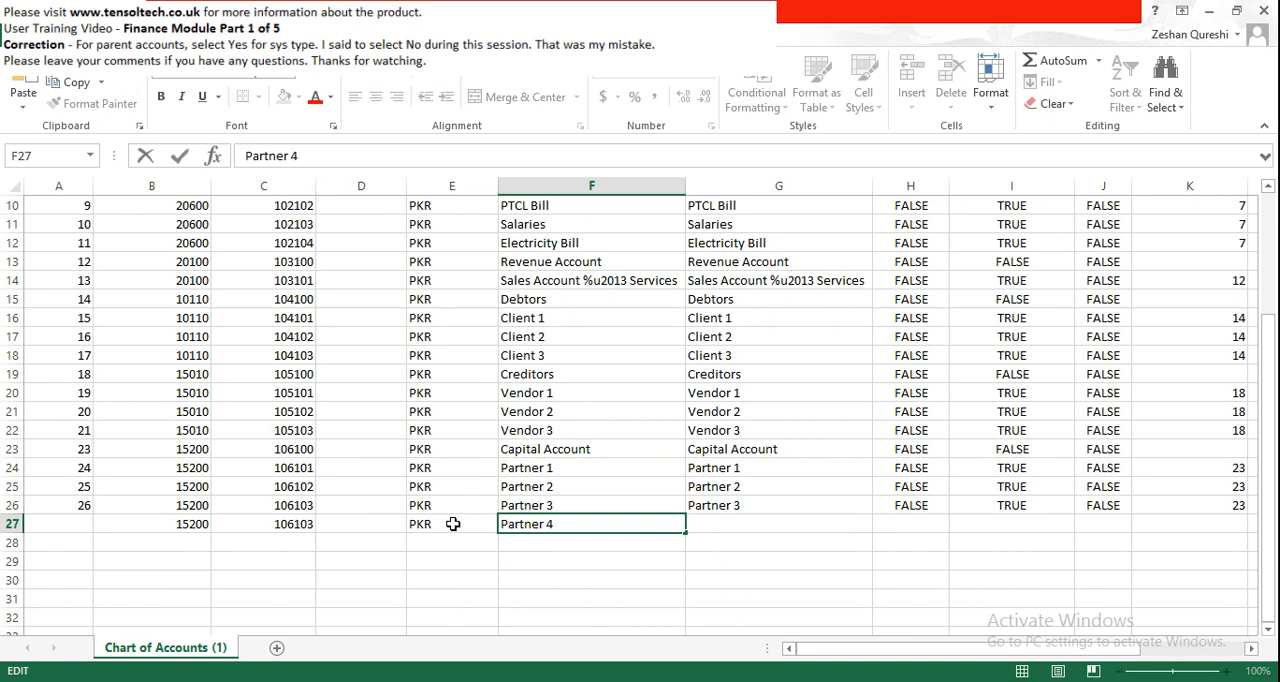
key(Tab)
- Copy the Partner 4 account name into the description cell of row 27
key(Up)
key(Left)
key(Down)
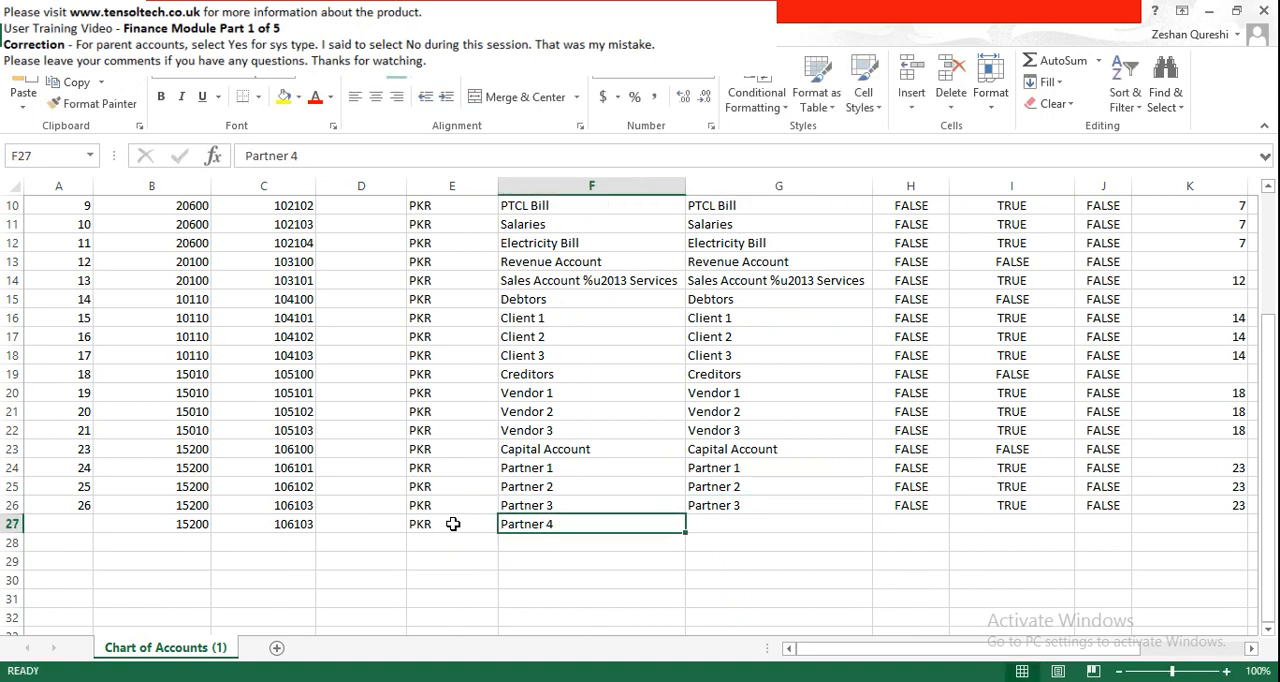
key(ctrl+c)
key(Right)
key(ctrl+v)
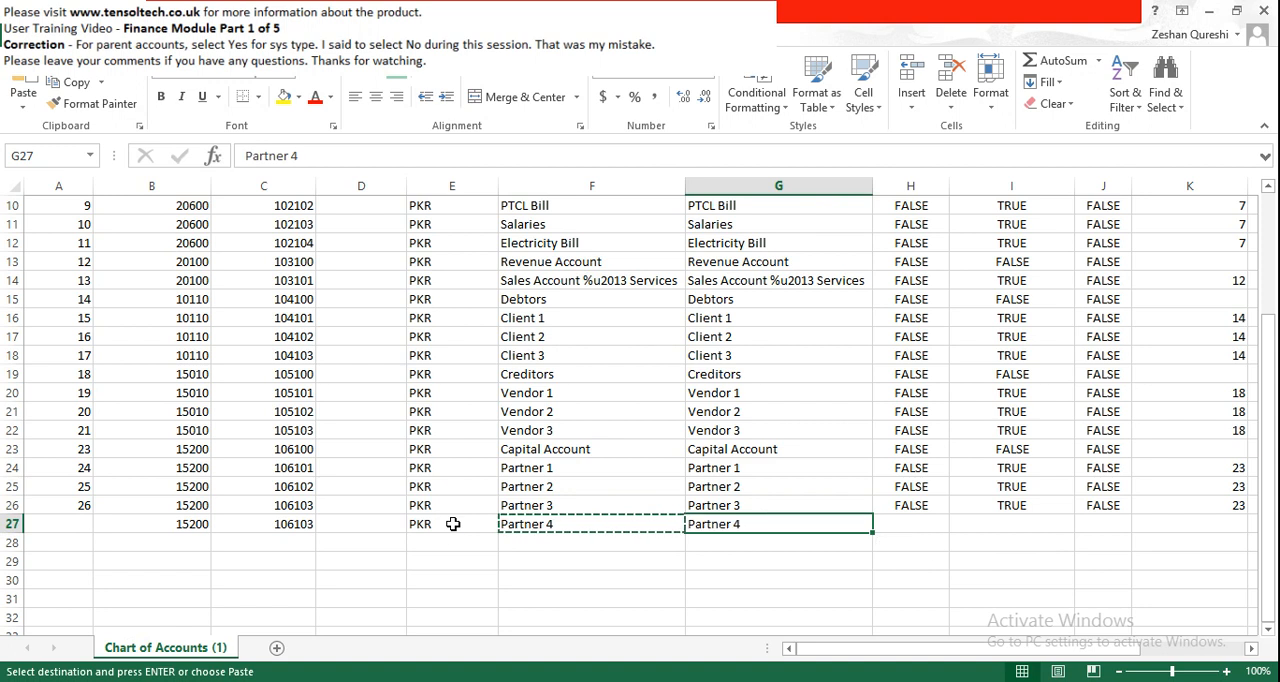
key(Escape)
- Fill confidential FALSE, is_transaction_node TRUE, sys_type FALSE and parent_account_id 23 down from row 26 into row 27
key(Up)
key(Right)
key(shift+Right)
key(shift+Right)
key(shift+Right)
key(shift+Right)
key(shift+Right)
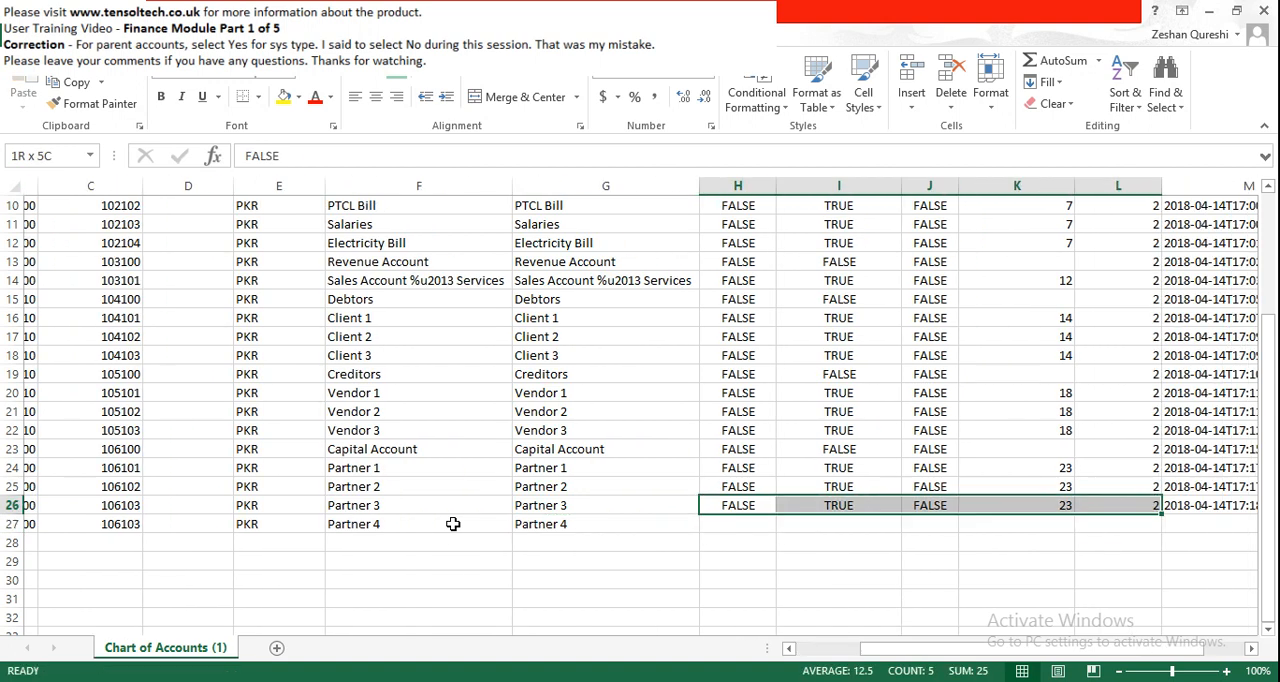
key(shift+Left)
key(shift+Left)
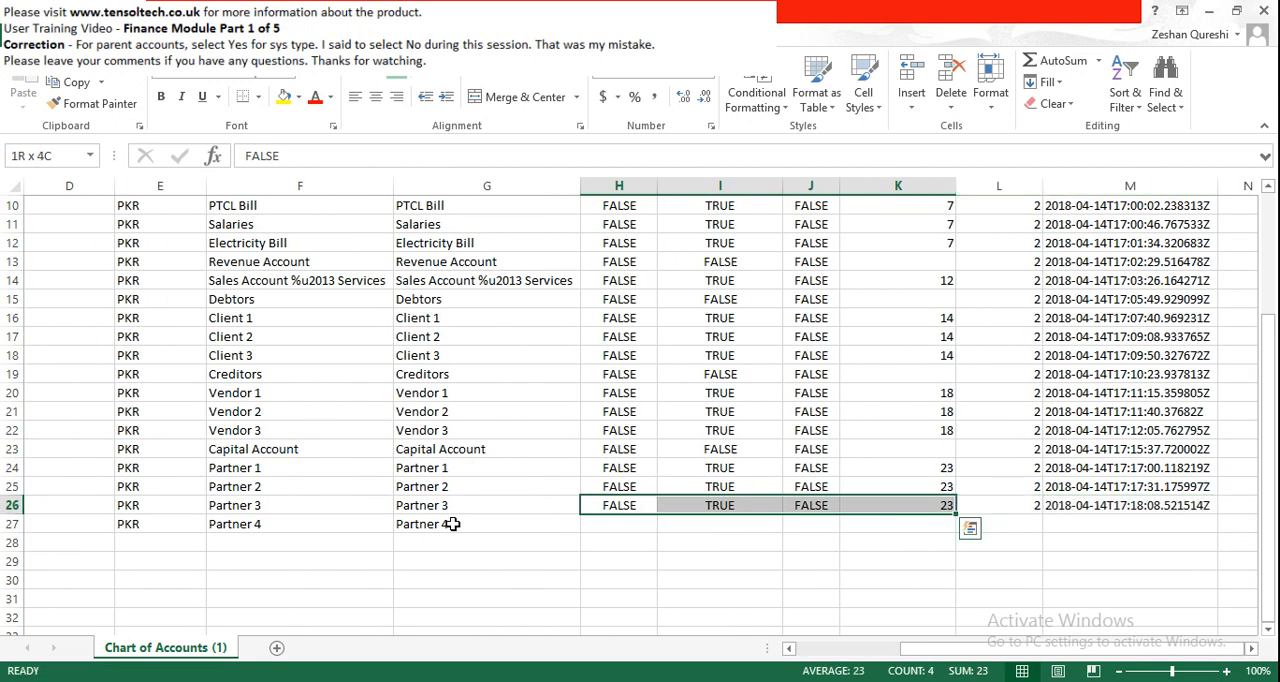
key(shift+Down)
key(ctrl+d)
- Examine the parent_account_id, audit_user_id and audit_ts columns across the existing rows, and return to the account_id column
key(Right)
key(Right)
key(Right)
key(Right)
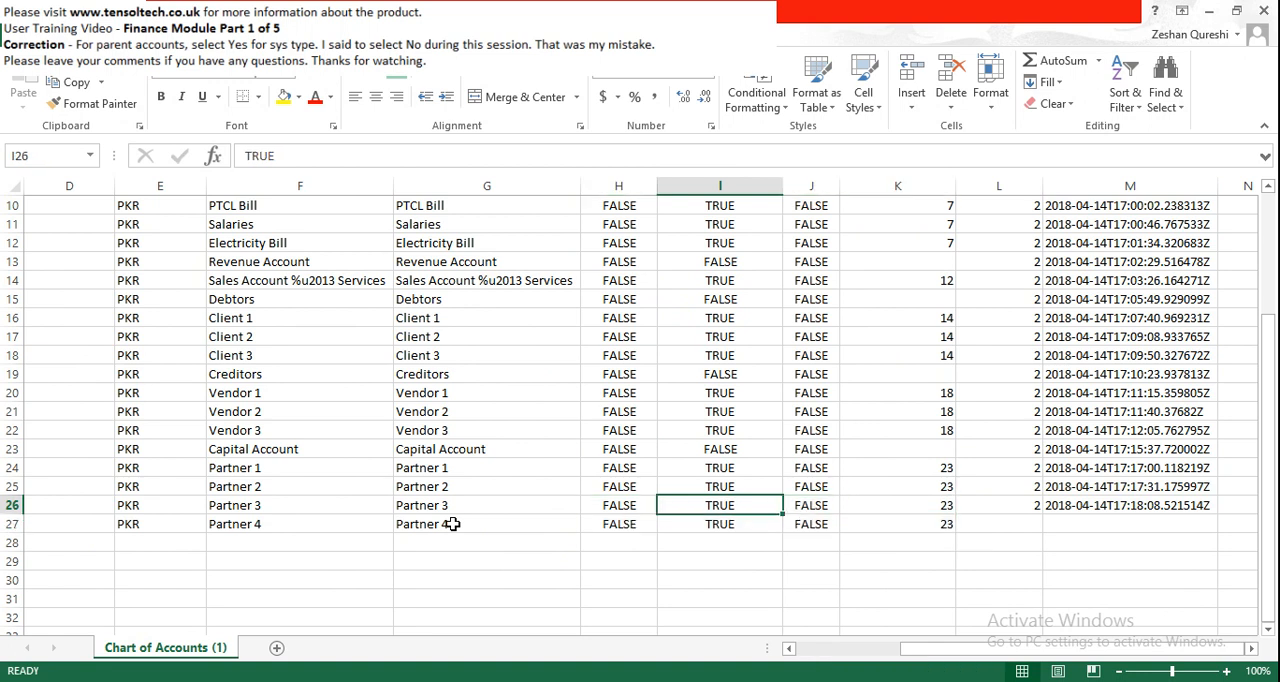
key(Left)
key(Left)
key(Left)
key(Left)
key(Left)
key(Left)
key(Left)
key(Left)
key(Left)
key(Left)
key(Left)
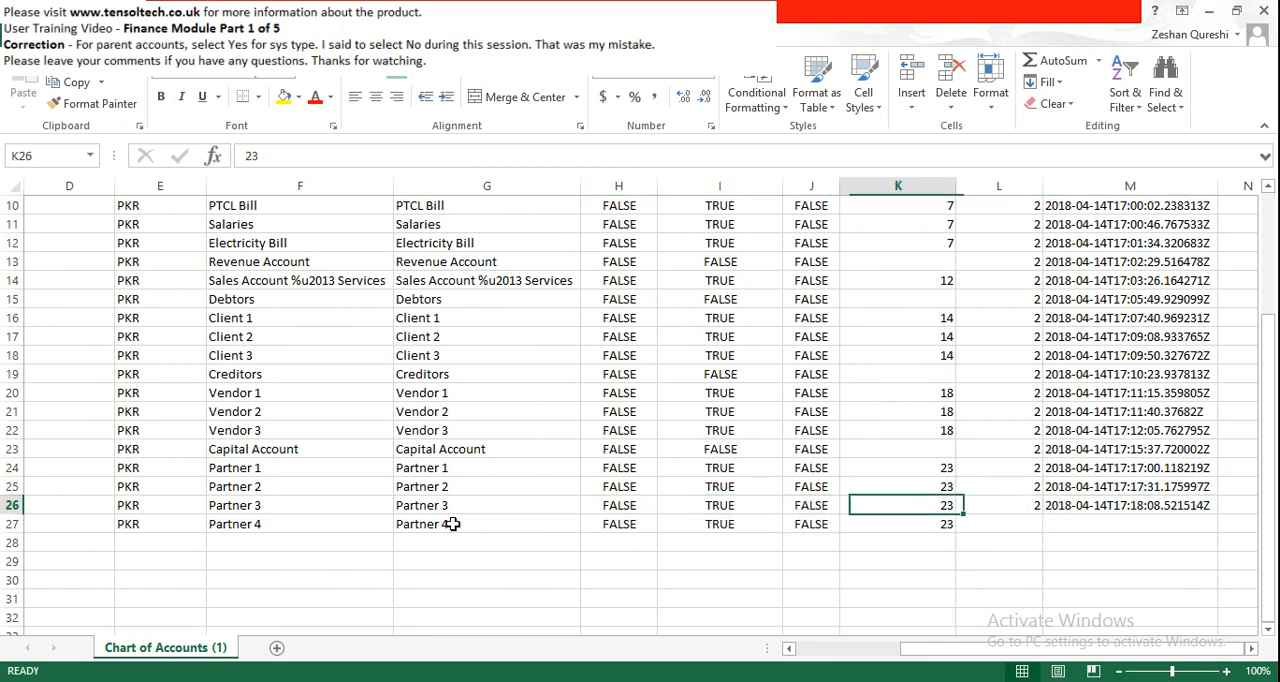
key(Right)
key(Right)
key(Right)
key(Right)
key(Right)
key(Right)
key(Right)
key(Right)
key(Right)
key(Right)
key(Right)
key(Right)
key(Right)
key(Left)
key(Left)
key(Up)
key(Up)
key(Up)
key(Up)
key(Up)
key(Up)
key(Up)
key(Up)
key(Up)
key(Up)
key(Up)
key(Up)
key(Up)
key(Up)
key(Up)
key(Up)
key(Up)
key(Up)
key(Up)
key(Up)
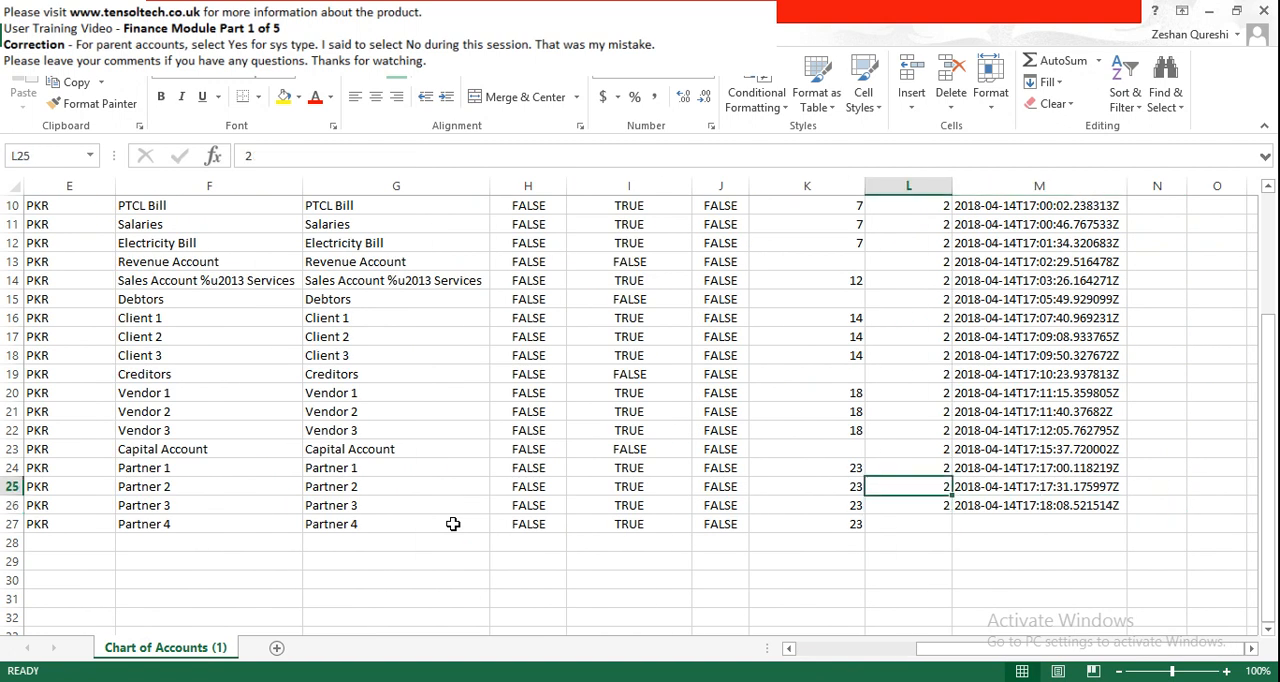
key(Down)
key(Down)
key(Down)
key(Down)
key(Down)
key(Down)
key(Down)
key(Down)
key(Down)
key(Down)
key(Down)
key(Down)
key(Down)
key(Down)
key(Down)
key(Down)
key(Down)
key(Down)
key(Down)
key(Down)
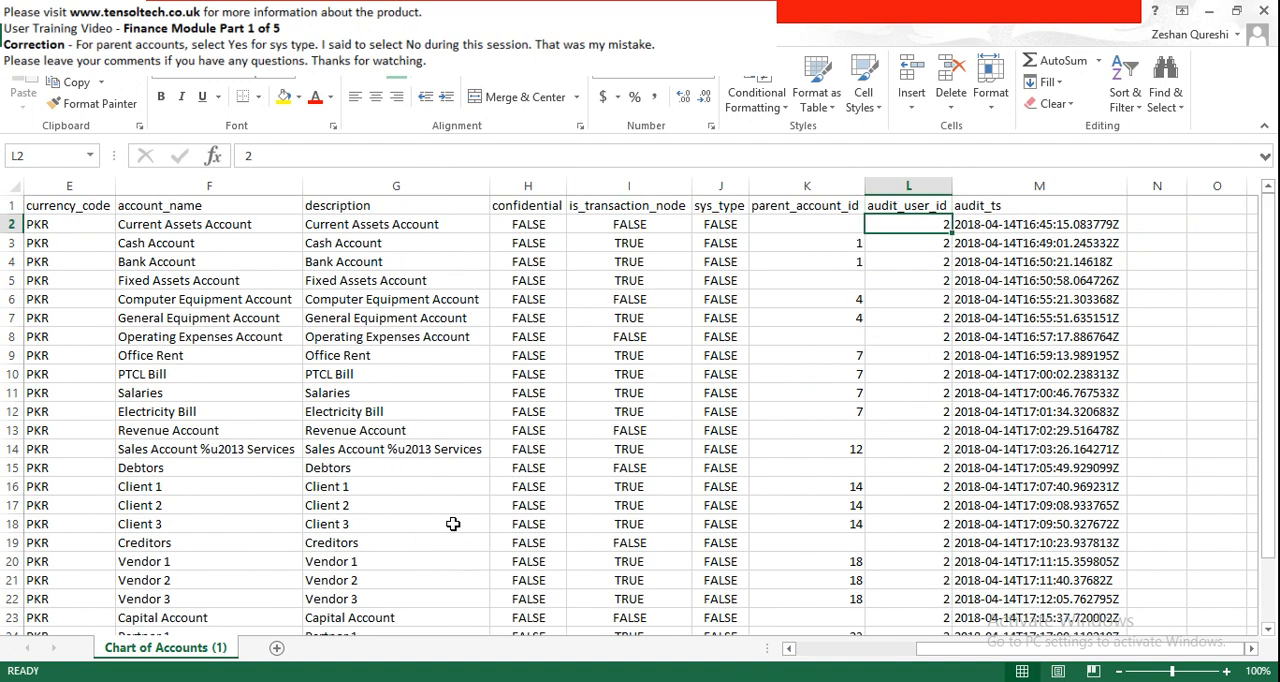
key(Up)
key(Up)
key(Up)
key(Up)
key(Up)
key(Up)
key(Up)
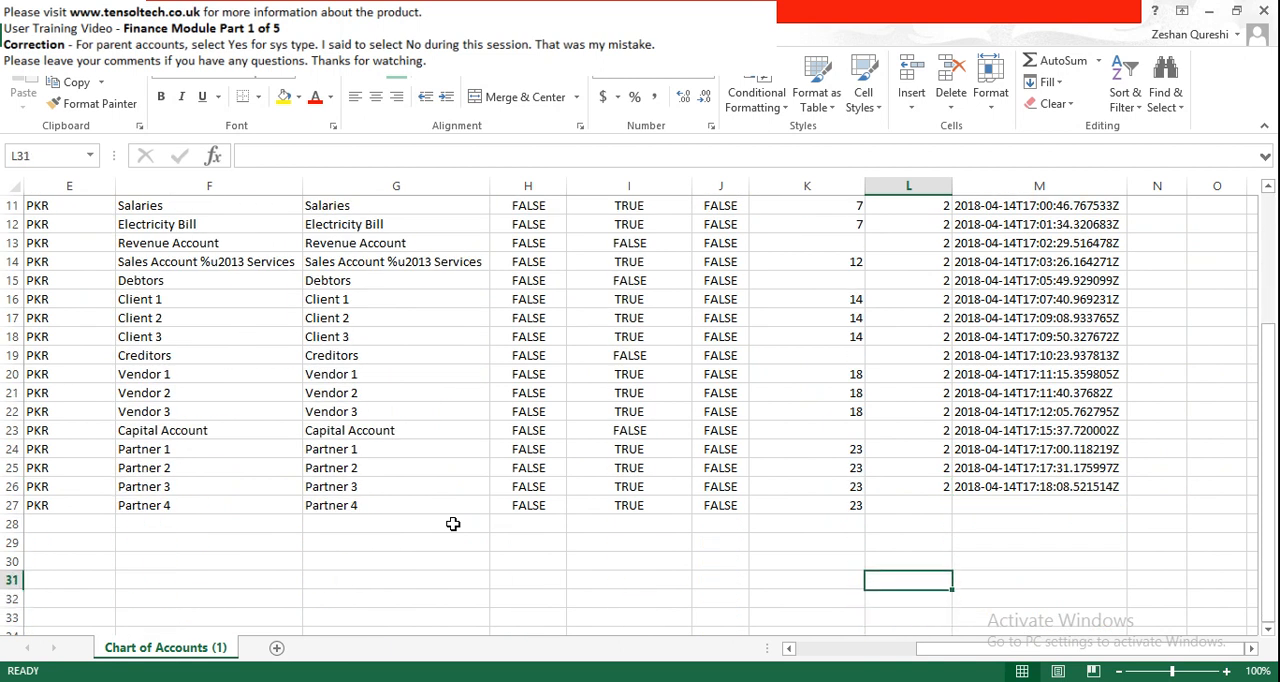
key(Home)
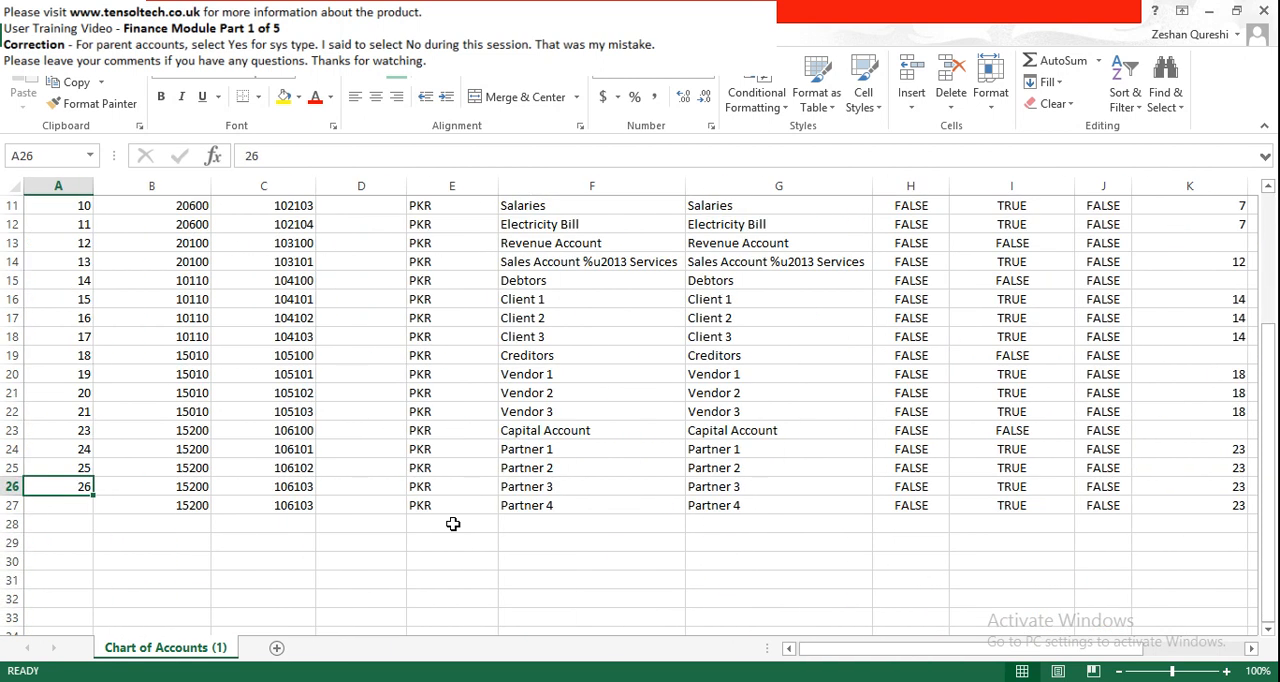
- Save the edited Chart of Accounts (1) file in CSV format and close the workbook
key(Down)
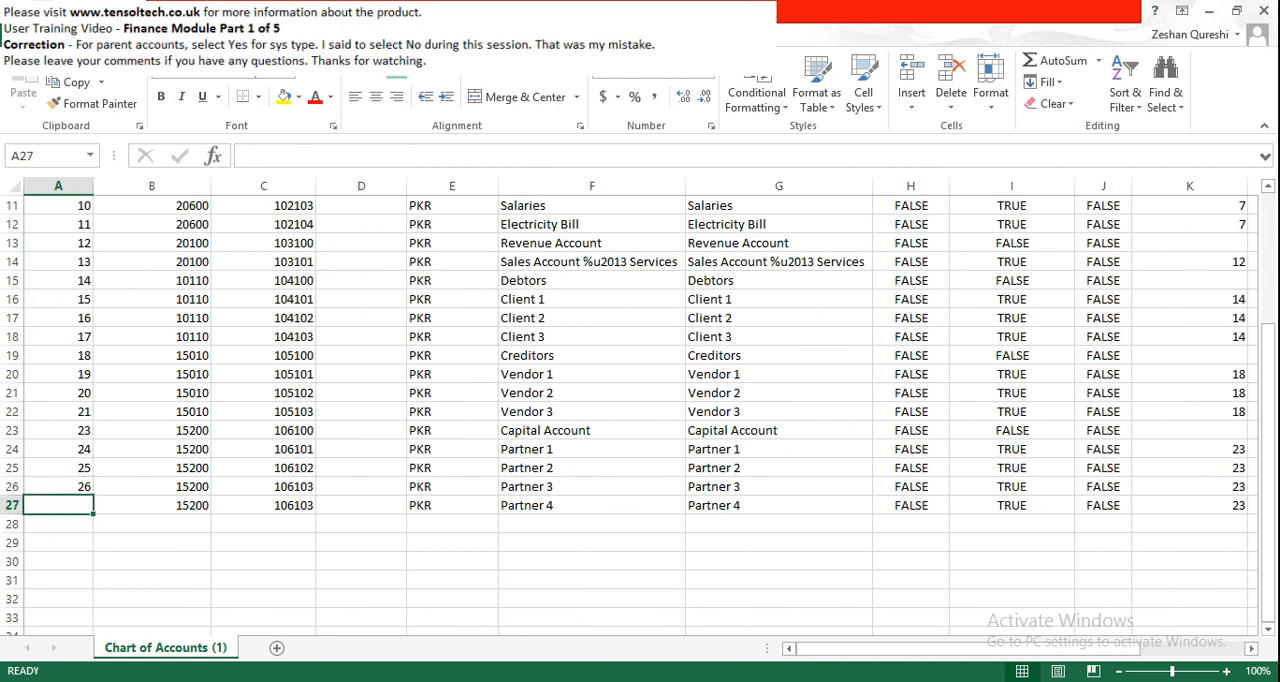
key(ctrl+s)
click(565, 402)
click(1263, 11)
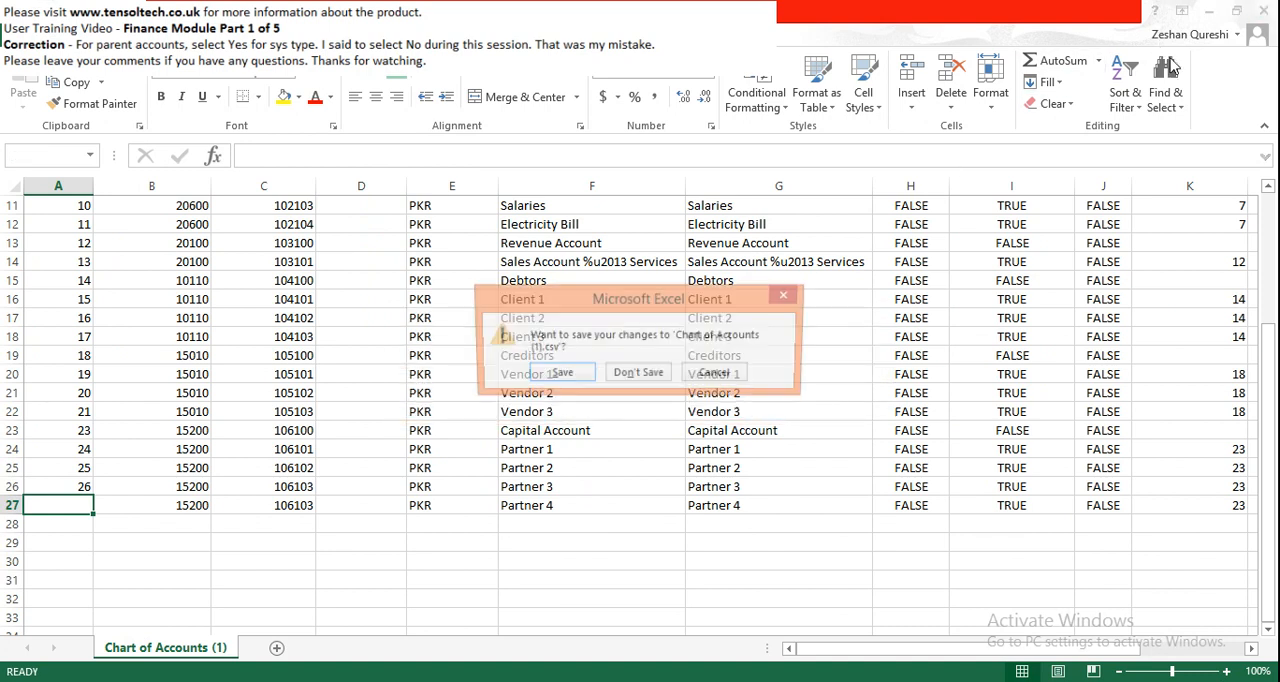
click(560, 374)
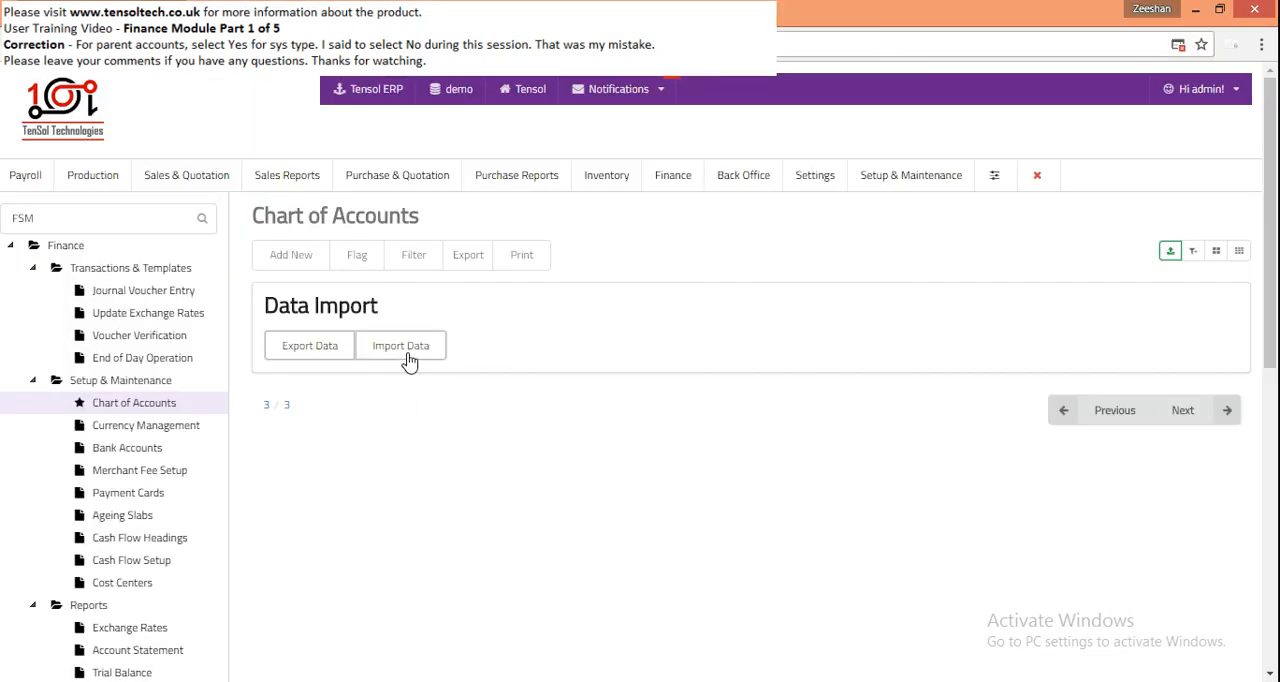
- Try to import the Chart of Accounts (1) file from the Downloads folder into Tensol ERP's chart of accounts
click(405, 347)
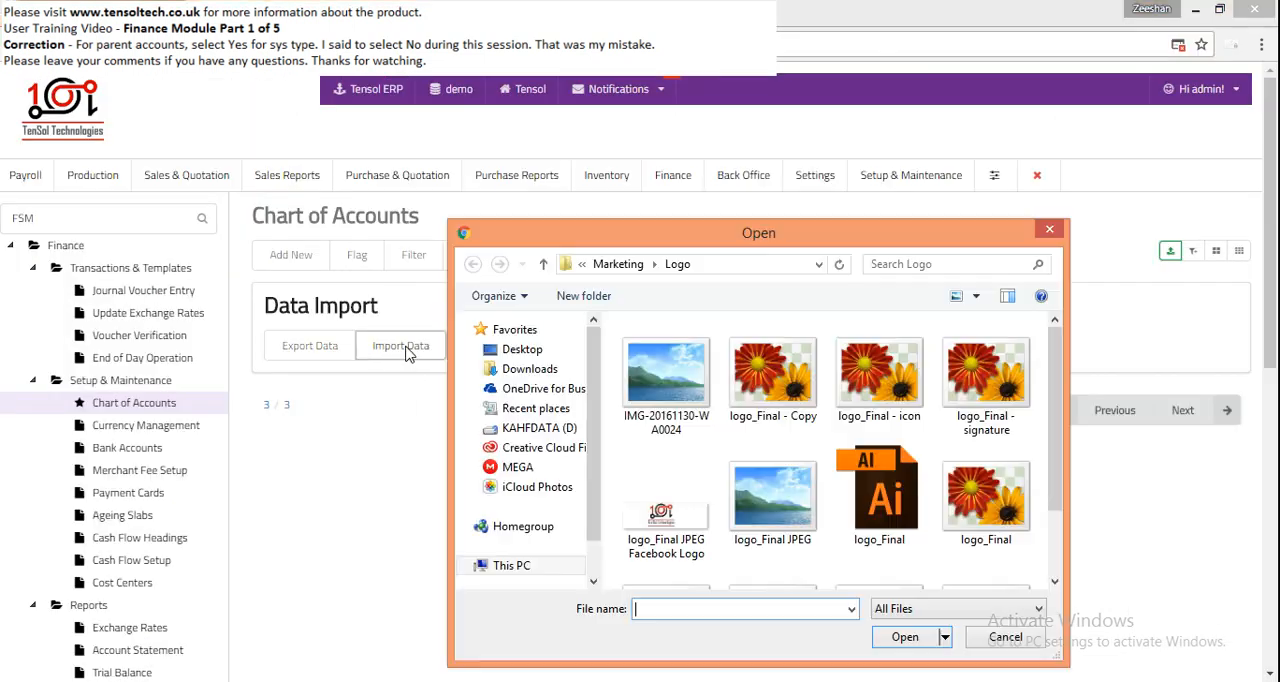
click(530, 370)
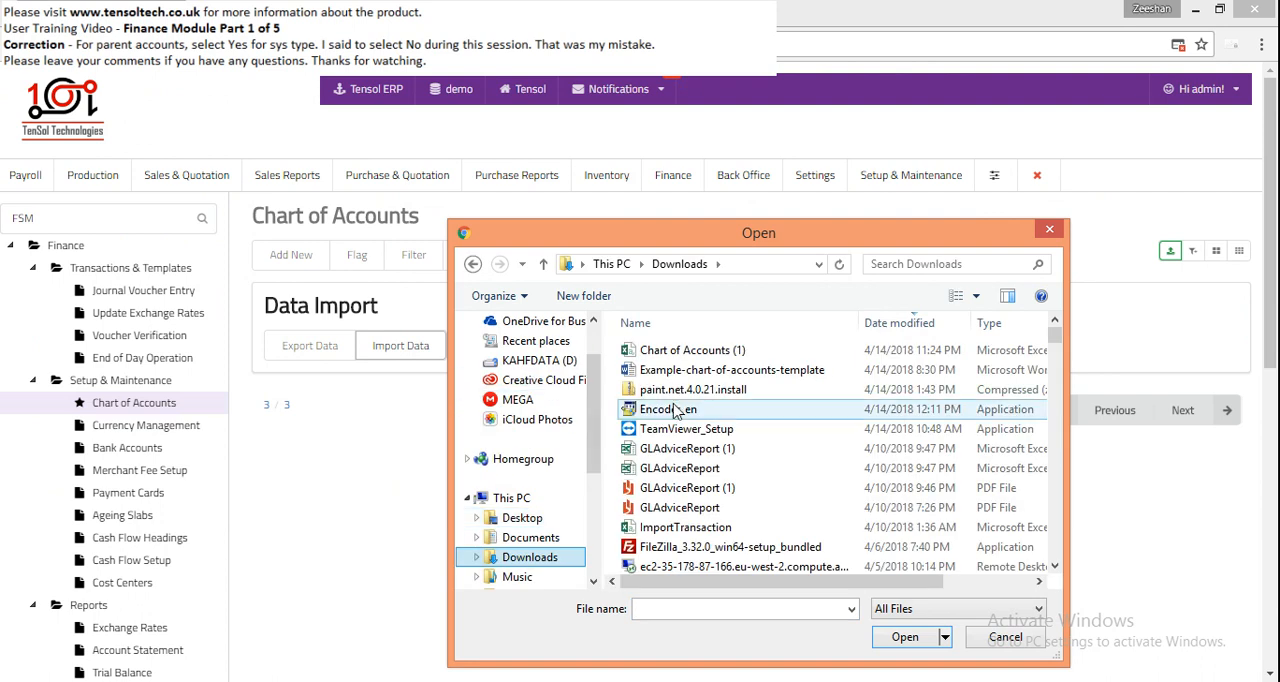
double_click(688, 347)
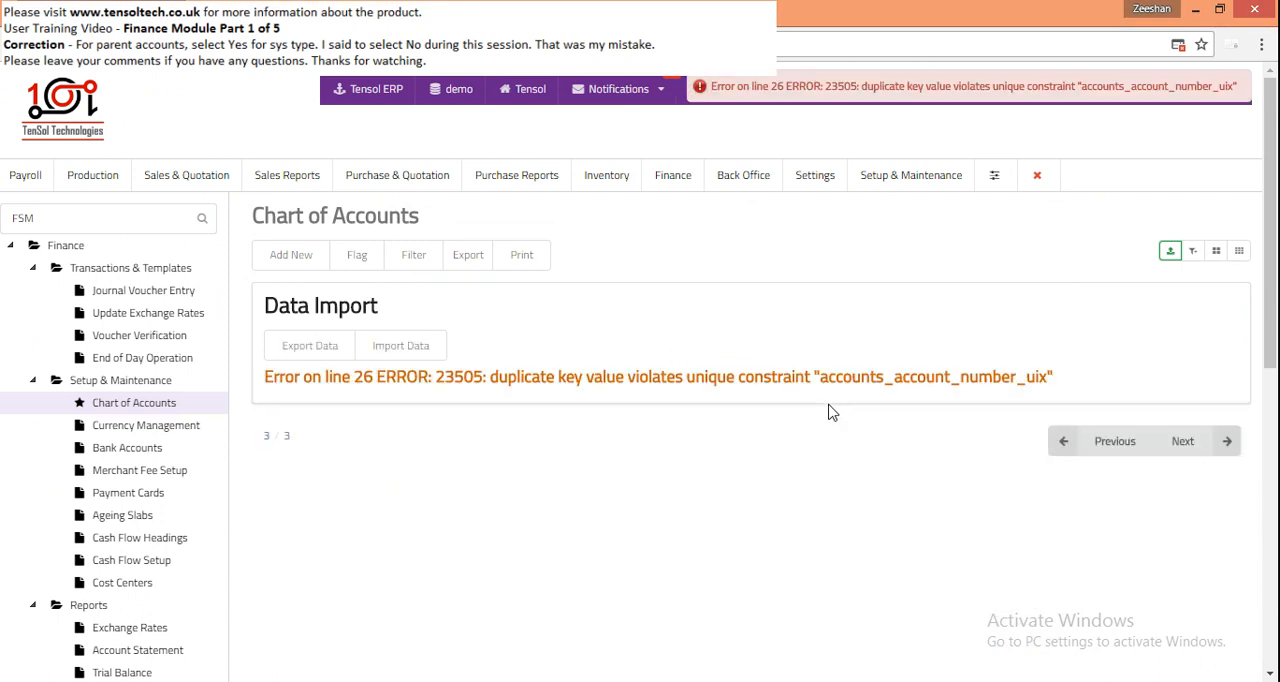
- Return to the Chart of Accounts (1) workbook in Excel and change the Partner 4 account number in row 27 to 106104
key(alt+Tab)
double_click(184, 525)
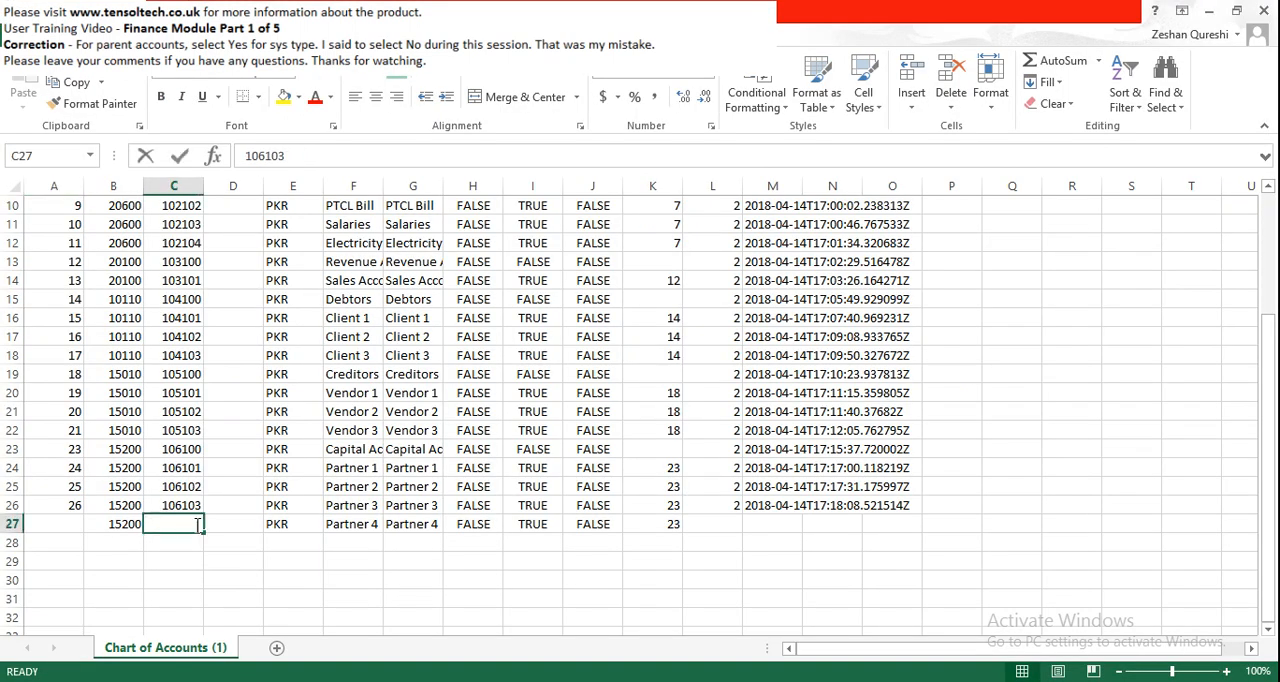
key(BackSpace)
text(4)
key(Return)
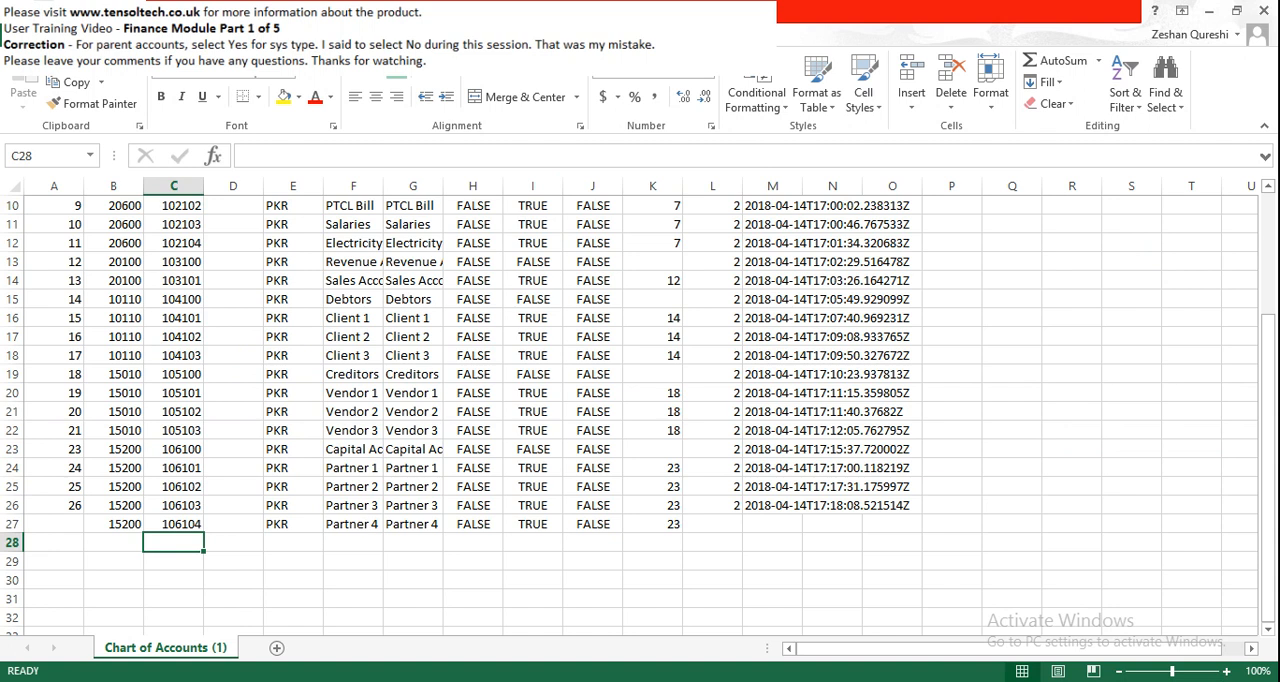
click(10, 524)
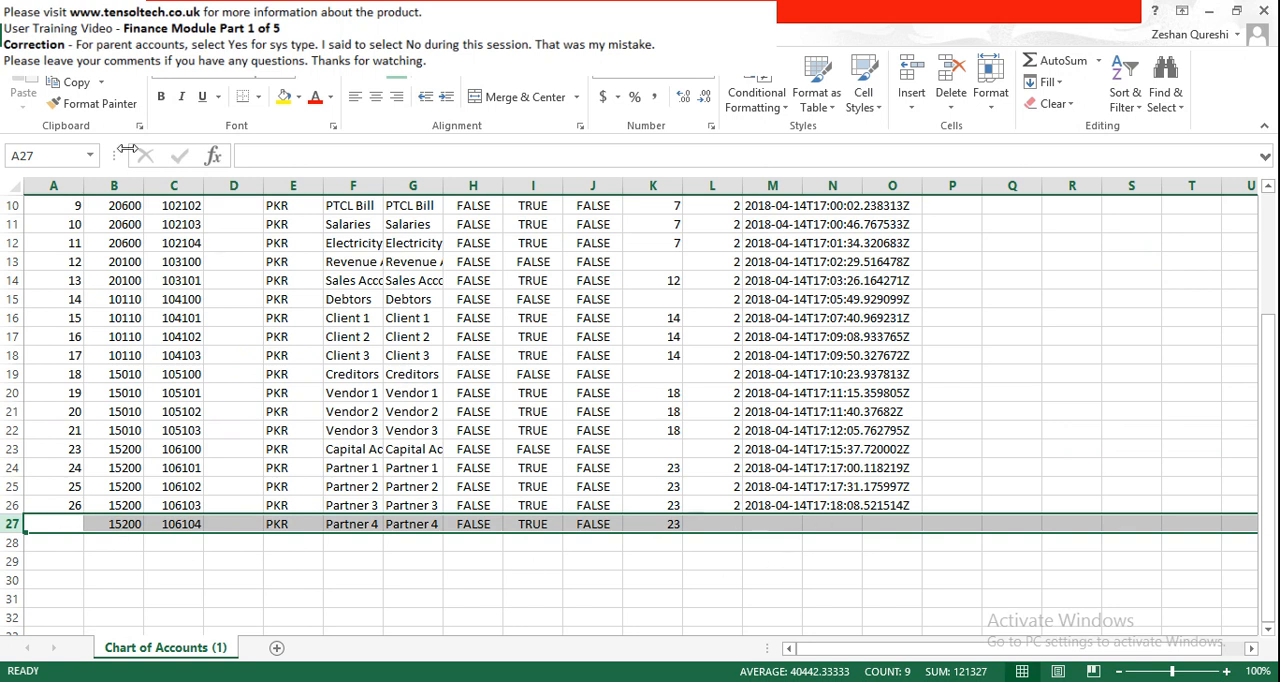
- Save the corrected Chart of Accounts (1) file in CSV format and close the workbook without saving it a second time
key(ctrl+s)
click(571, 405)
click(1263, 11)
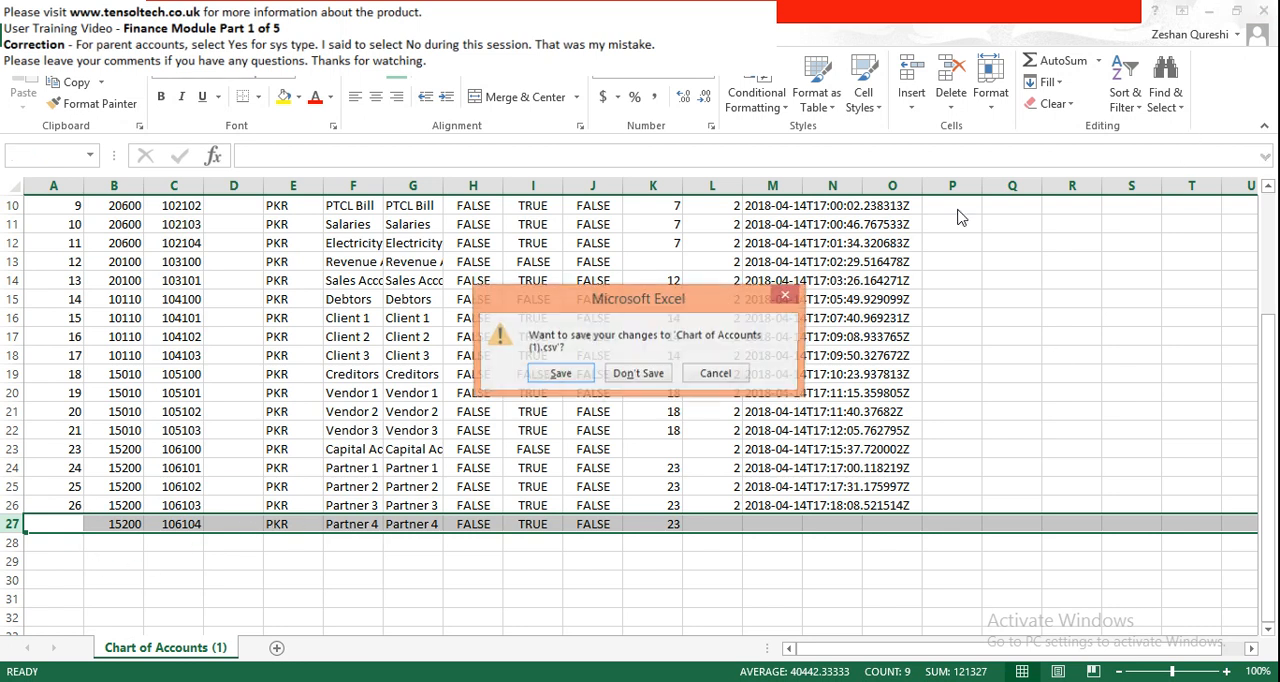
click(632, 374)
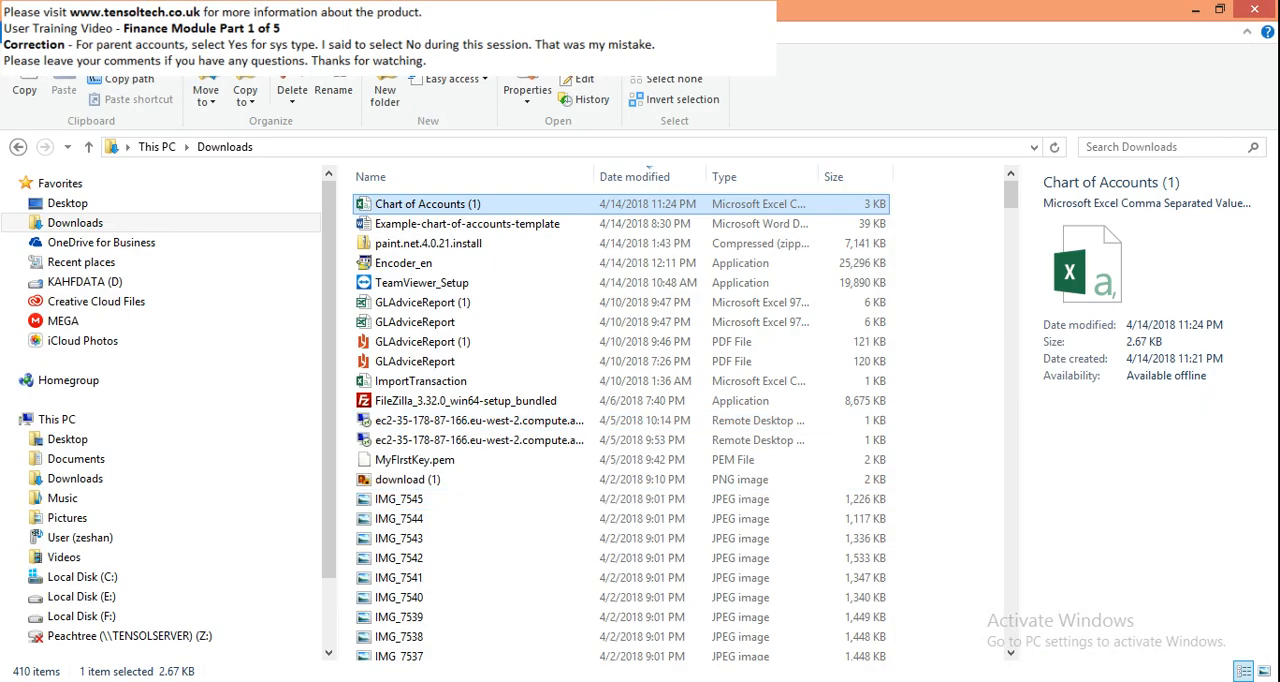
- Switch back to Tensol ERP and import the corrected Chart of Accounts (1) file from the Downloads folder
key(alt+Tab)
key(alt+Left)
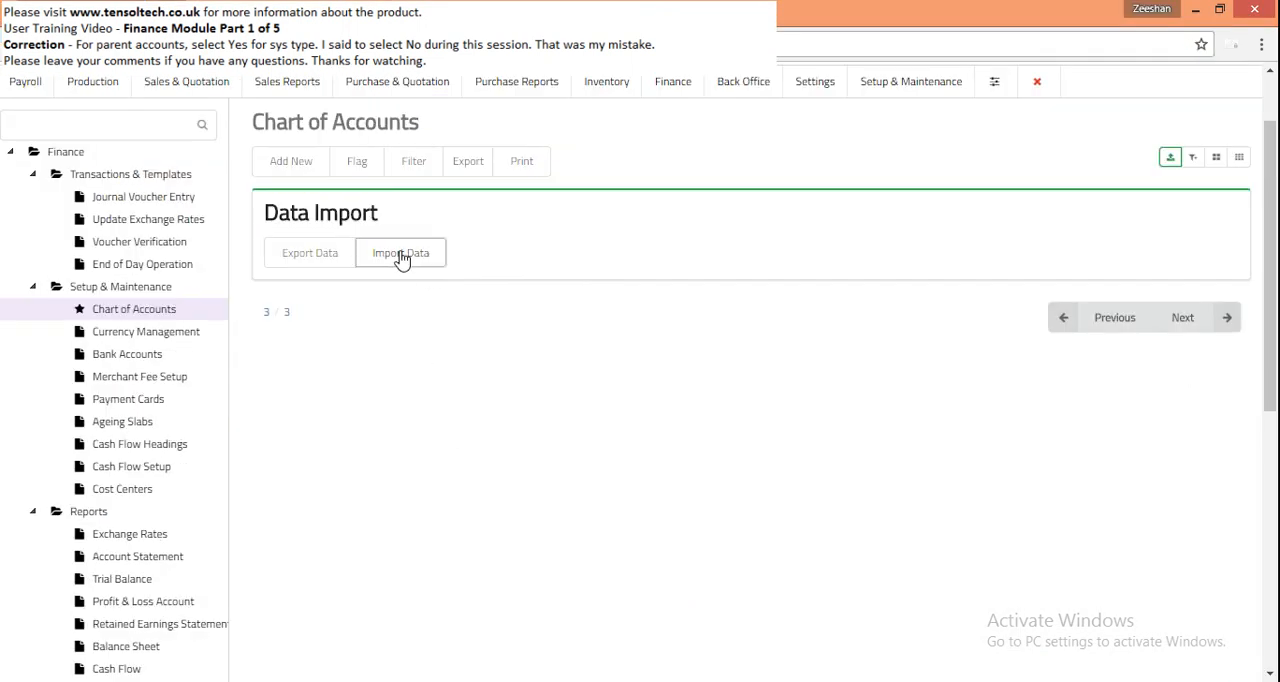
click(401, 253)
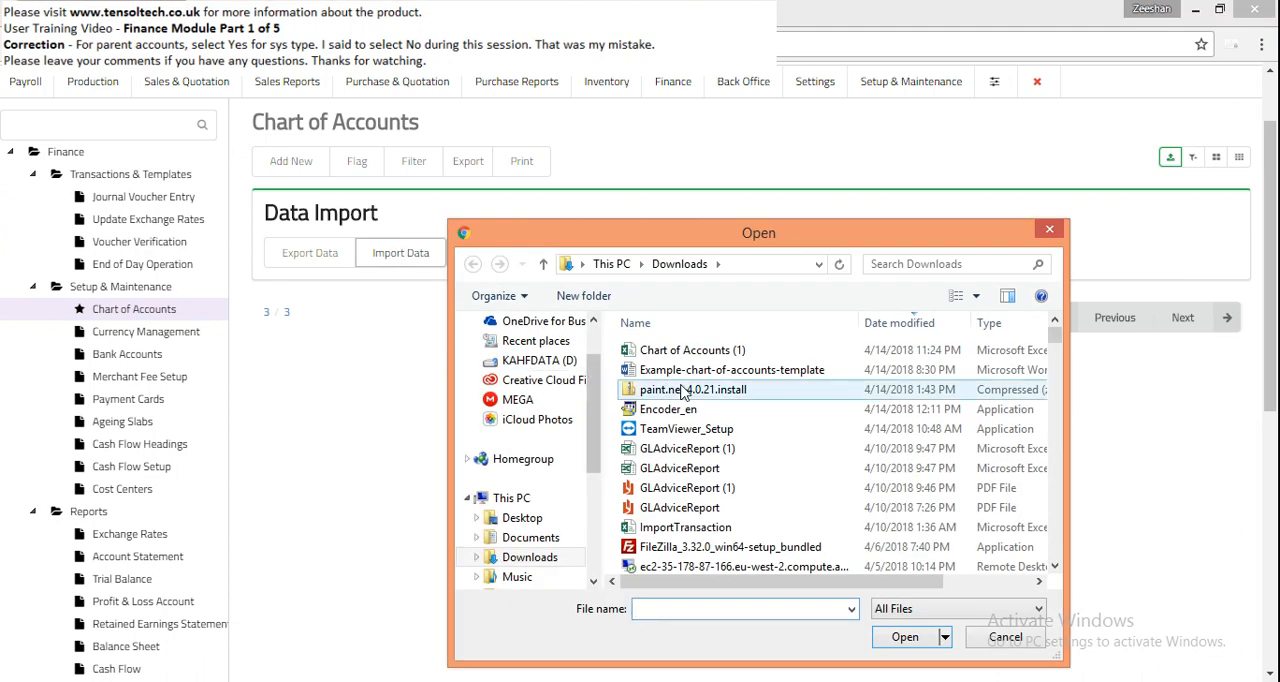
double_click(725, 190)
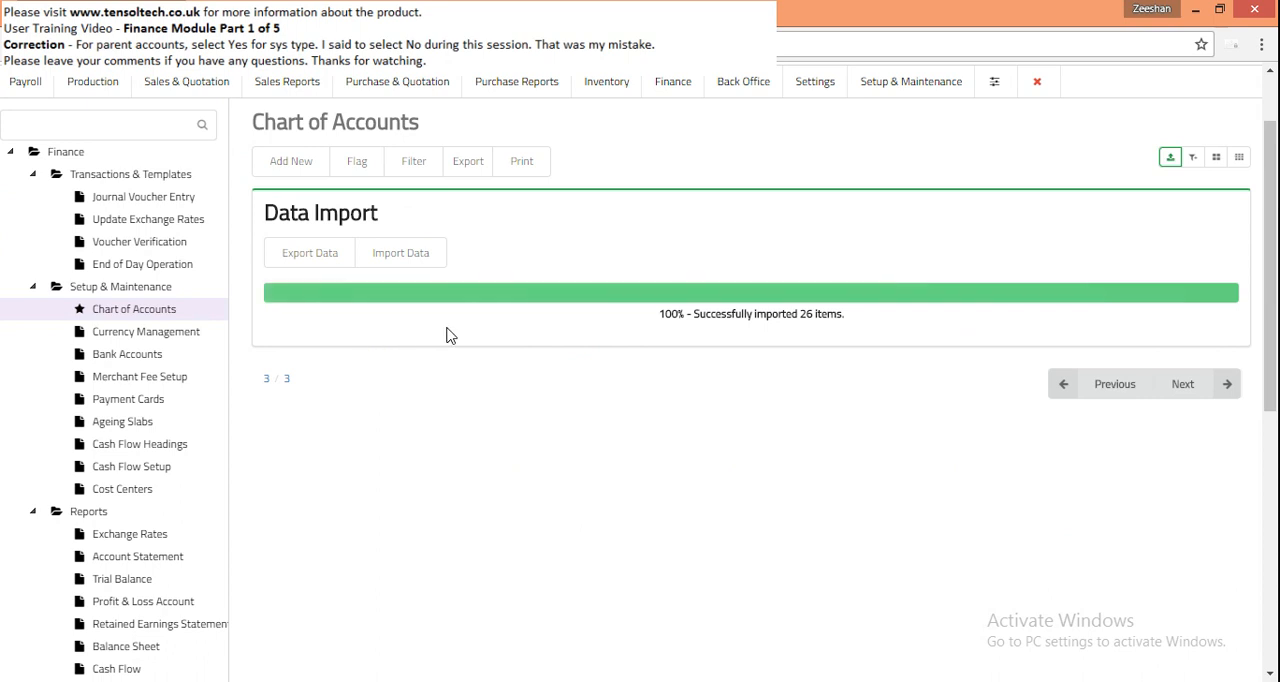
- Reload the chart of accounts list and examine the Partner 4 entry on its last page
click(192, 310)
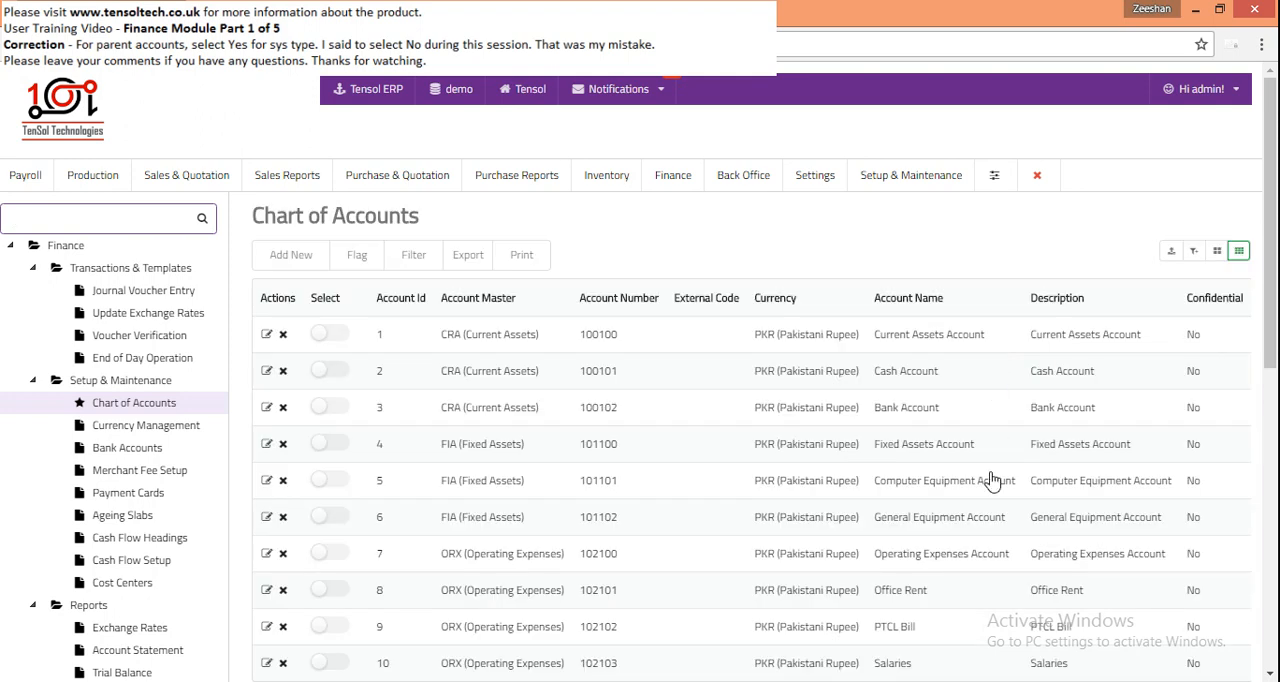
scroll(991, 480, down, 3)
click(1184, 462)
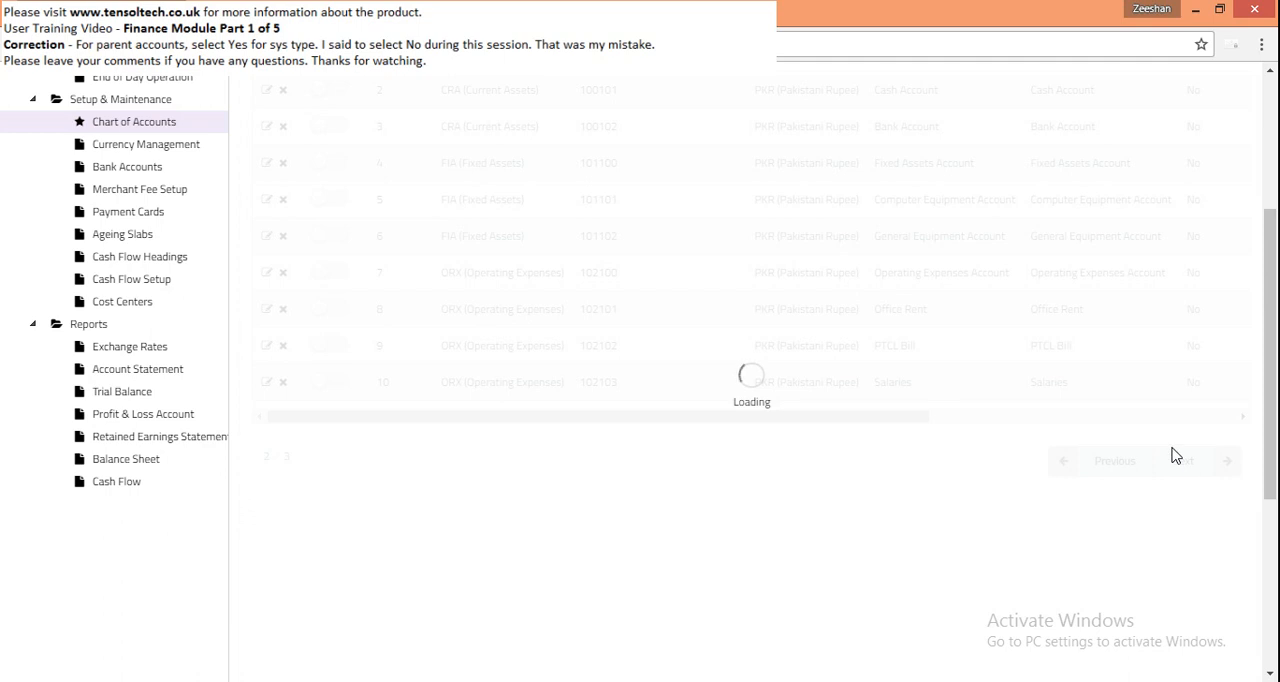
click(1183, 461)
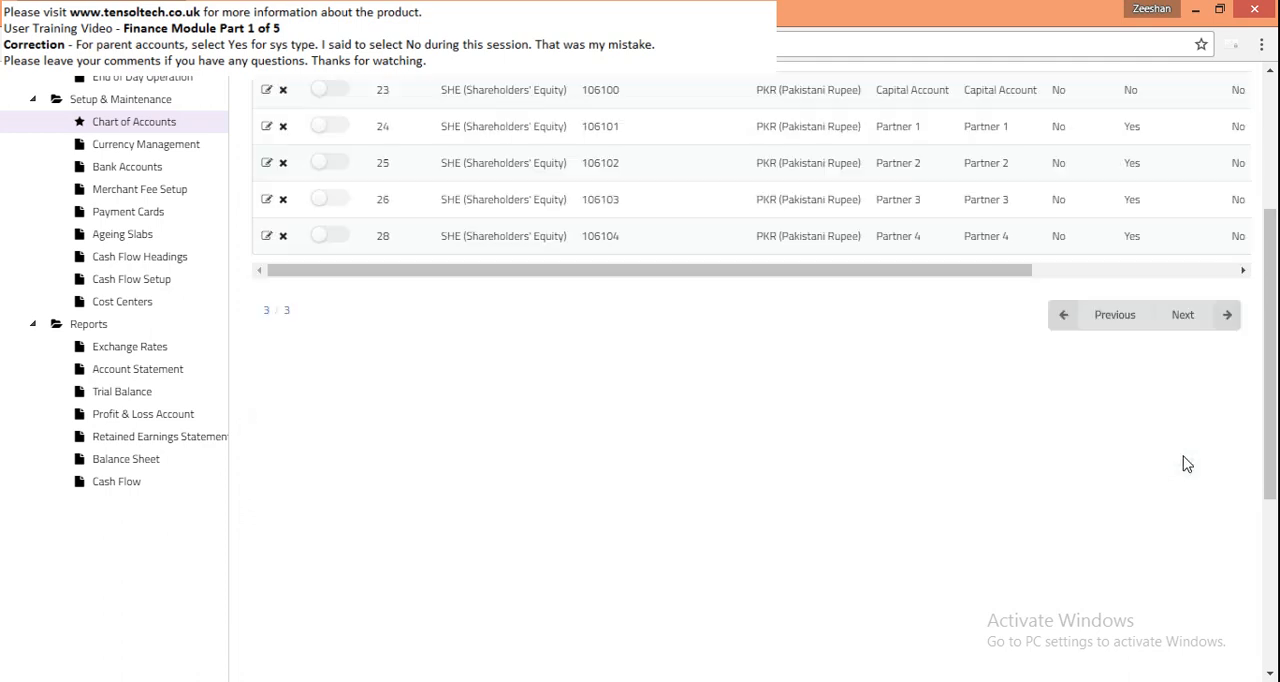
scroll(818, 547, up, 1)
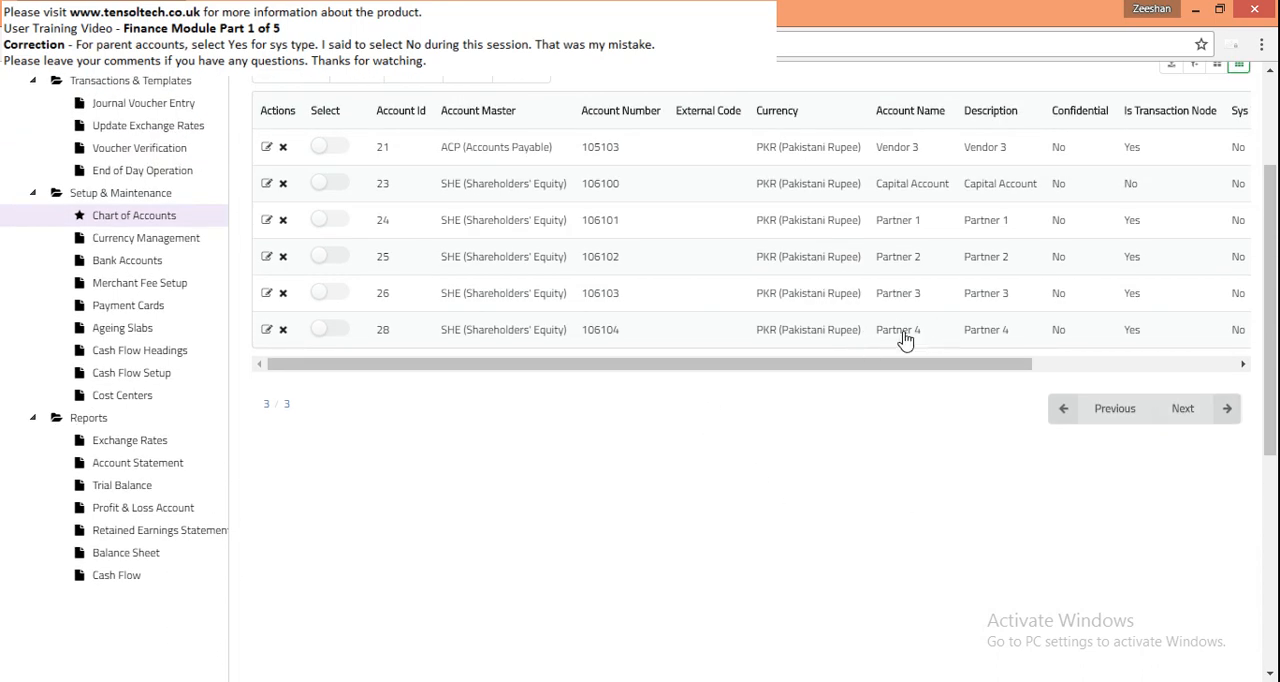
drag(889, 366, 786, 366)
- Look at the print function and the available export formats for the chart of accounts list
scroll(620, 331, up, 2)
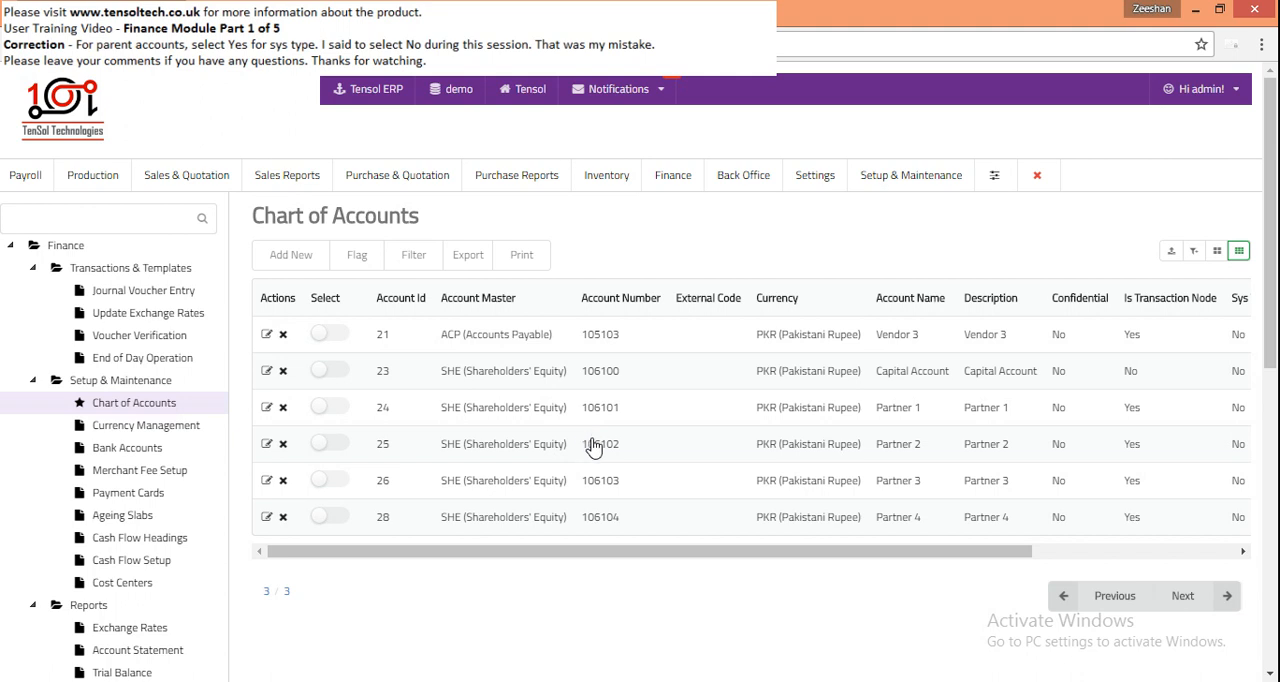
click(522, 258)
click(468, 257)
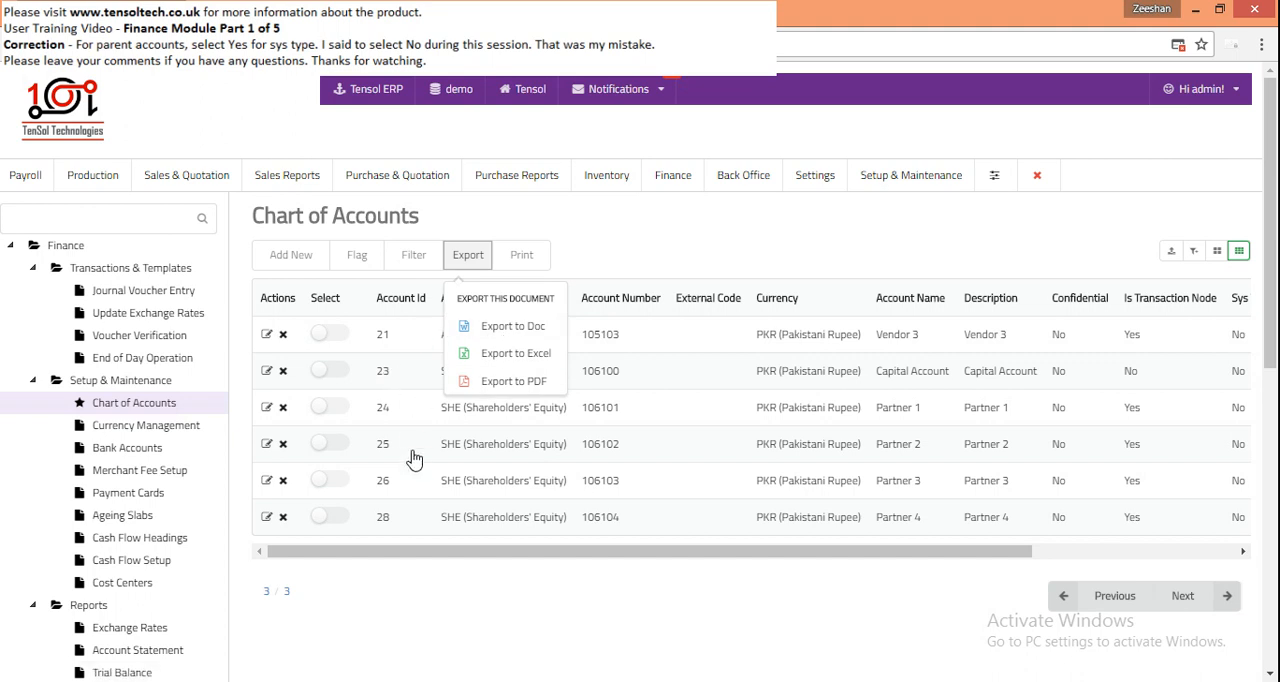
- Flag the Partner 1, Partner 3 and Partner 4 accounts as Important and close the flag form
click(350, 415)
click(343, 480)
click(355, 514)
click(357, 254)
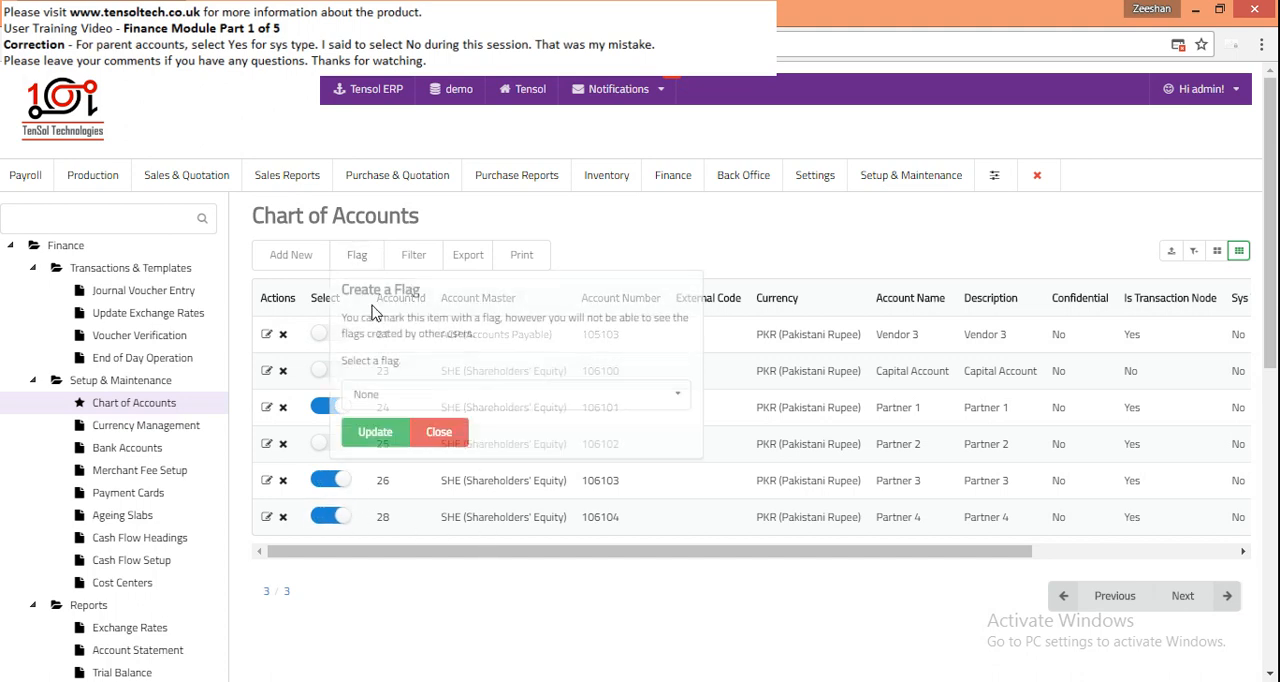
click(422, 395)
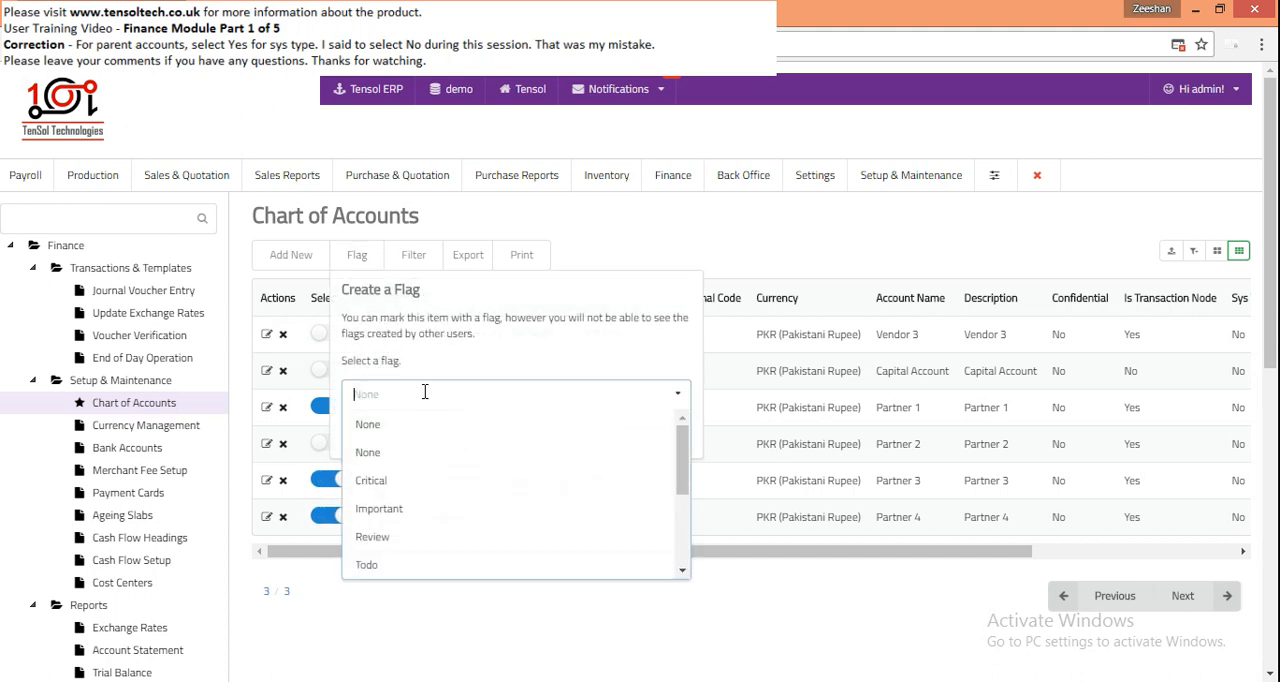
click(416, 499)
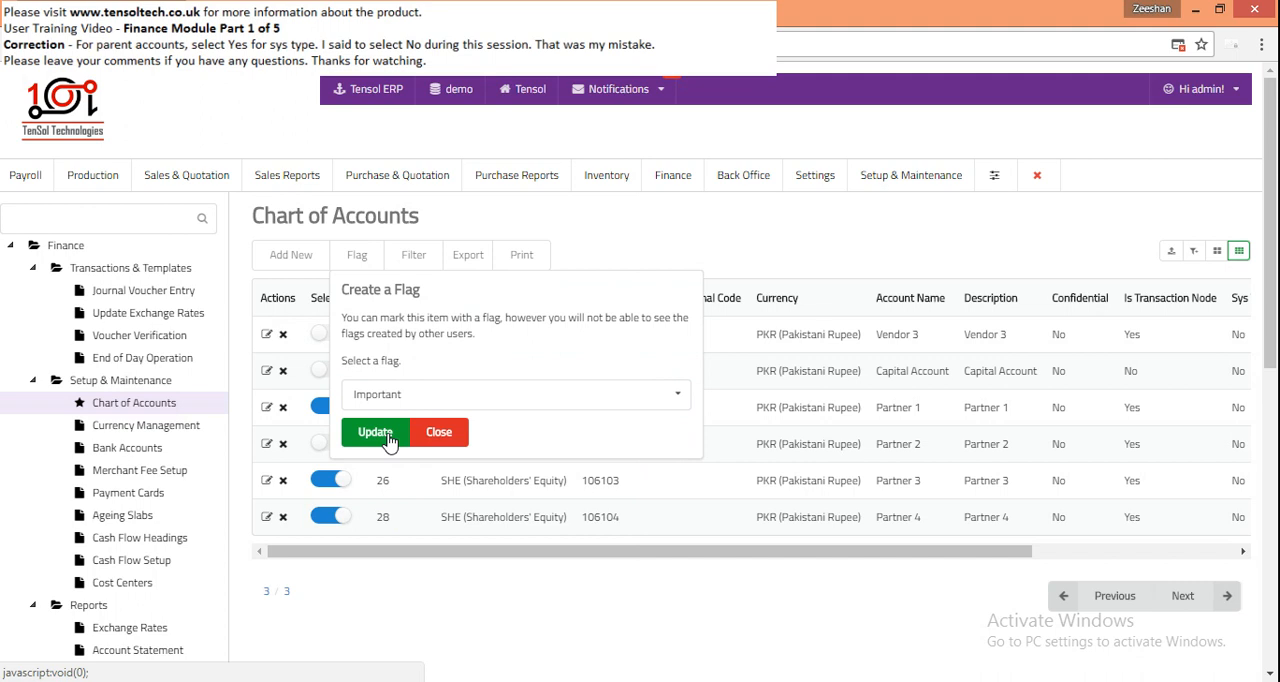
click(378, 436)
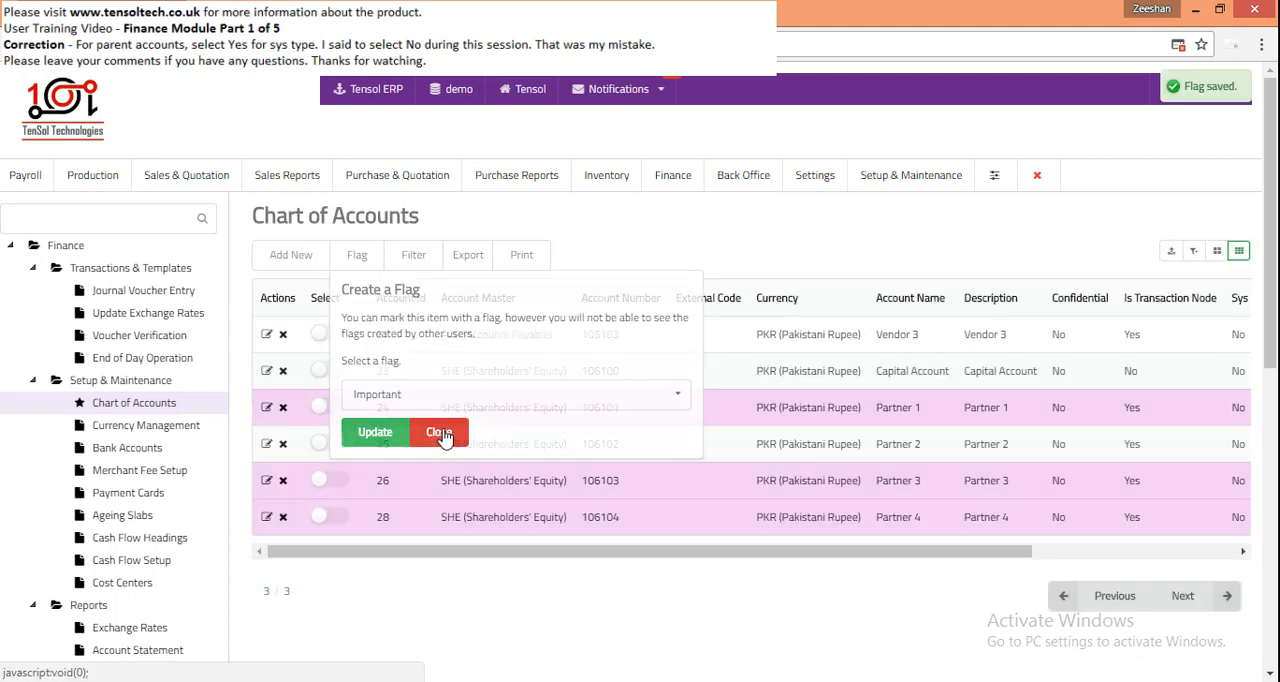
click(441, 433)
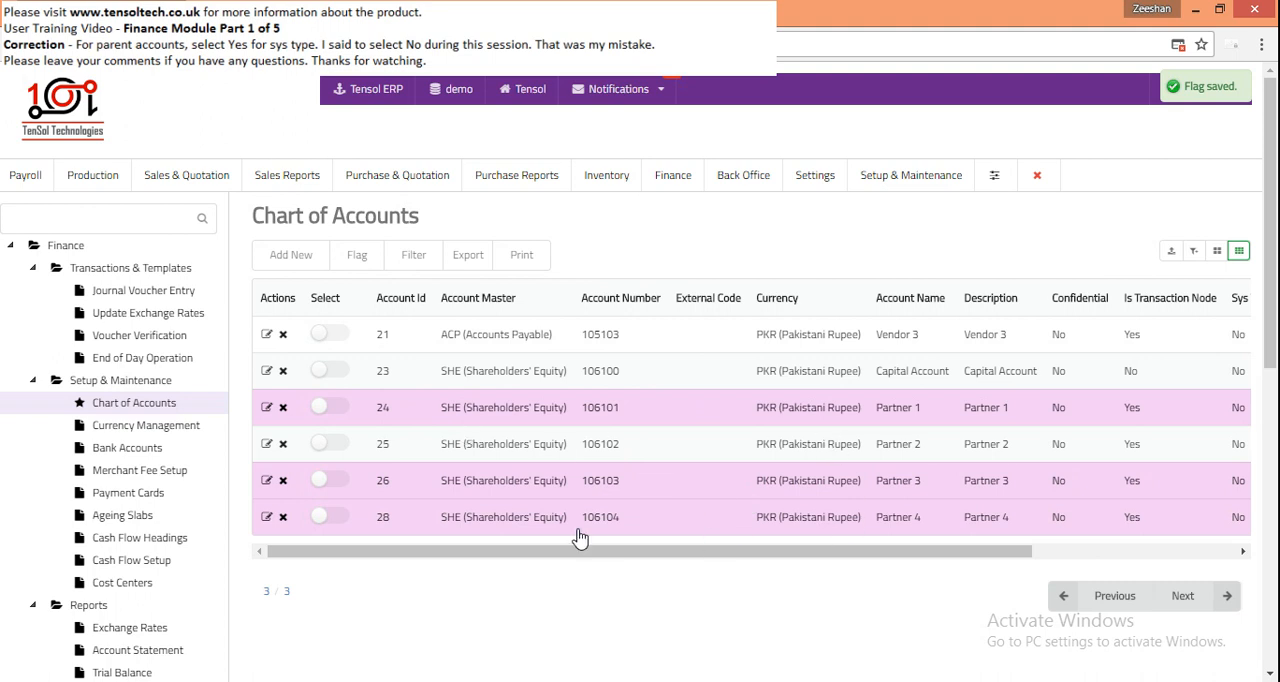